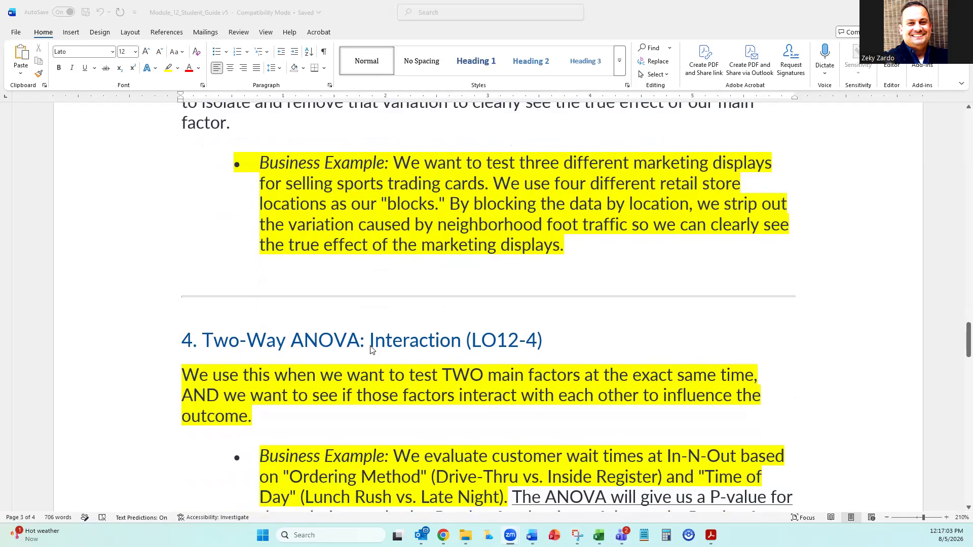
# Review the lecture notes' two-way ANOVA sections on blocking variables and interaction, and go back to the Module 12 title and one-way ANOVA introduction.
pyautogui.scroll(4, 436, 342)
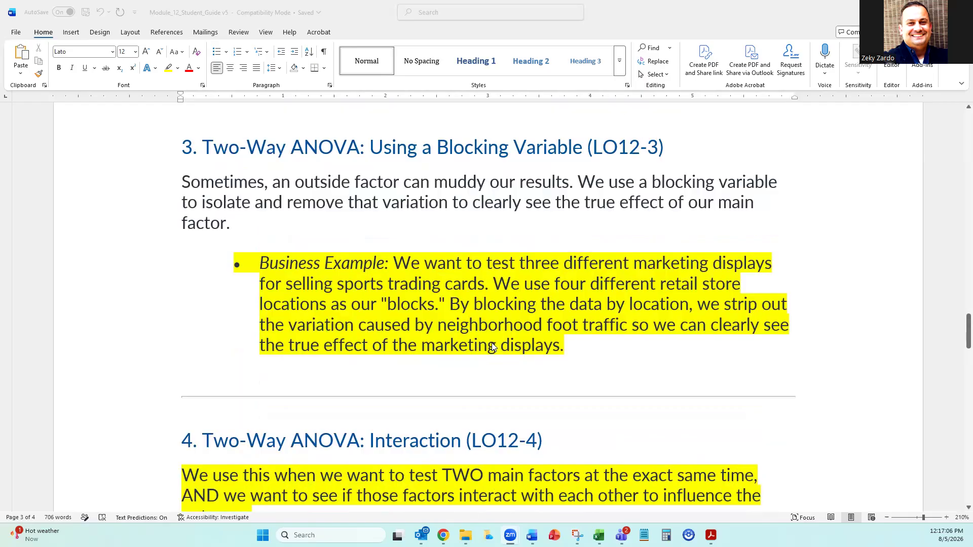
pyautogui.scroll(-2, 484, 327)
pyautogui.moveTo(388, 283); pyautogui.dragTo(532, 286)
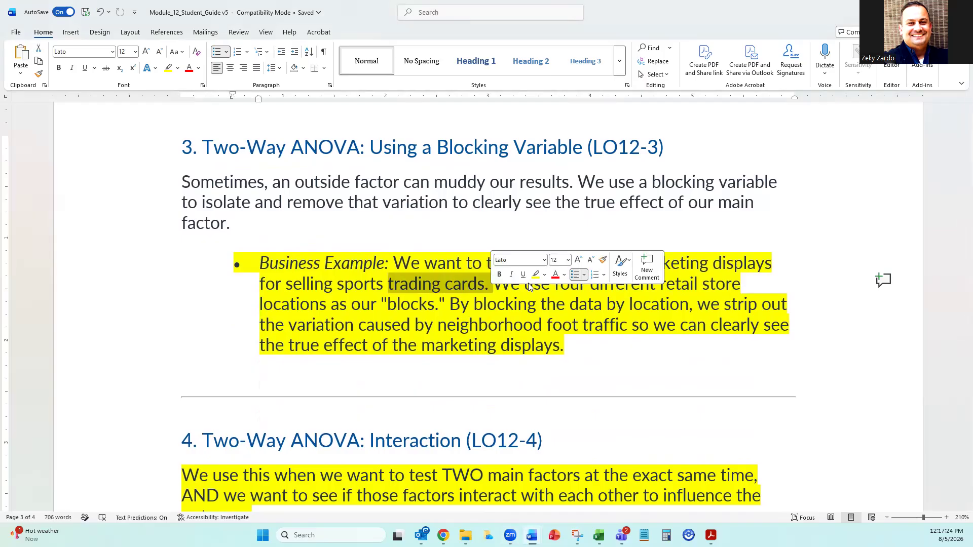
pyautogui.click(535, 304)
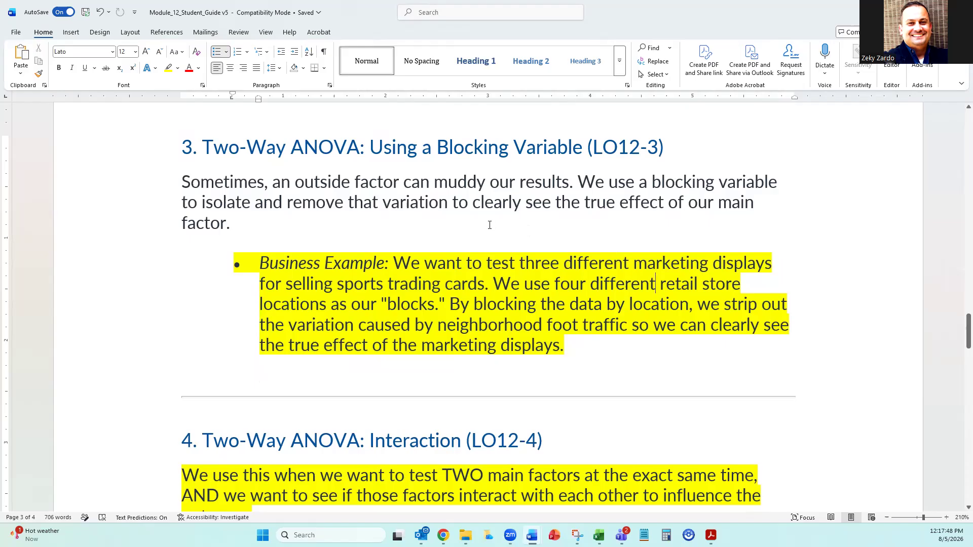
pyautogui.scroll(-5, 490, 224)
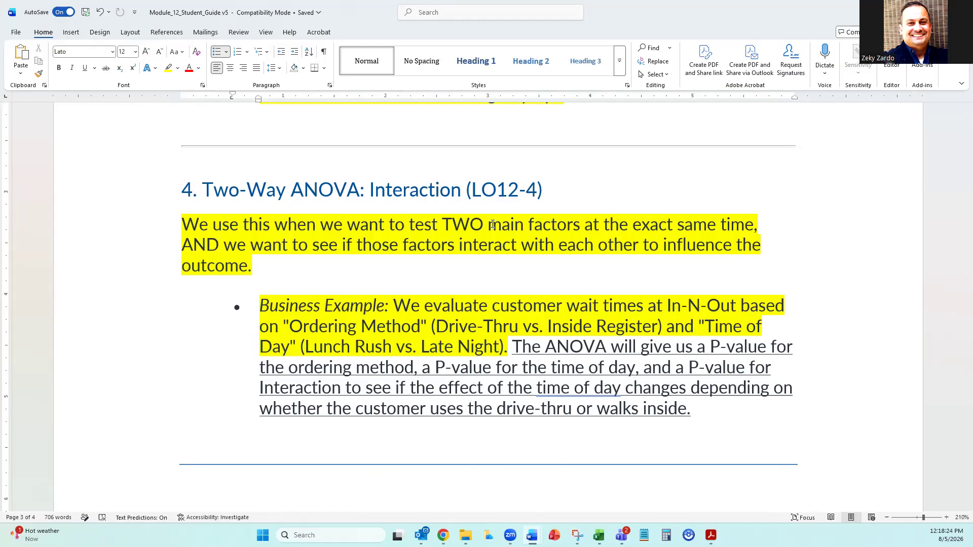
pyautogui.scroll(-2, 492, 224)
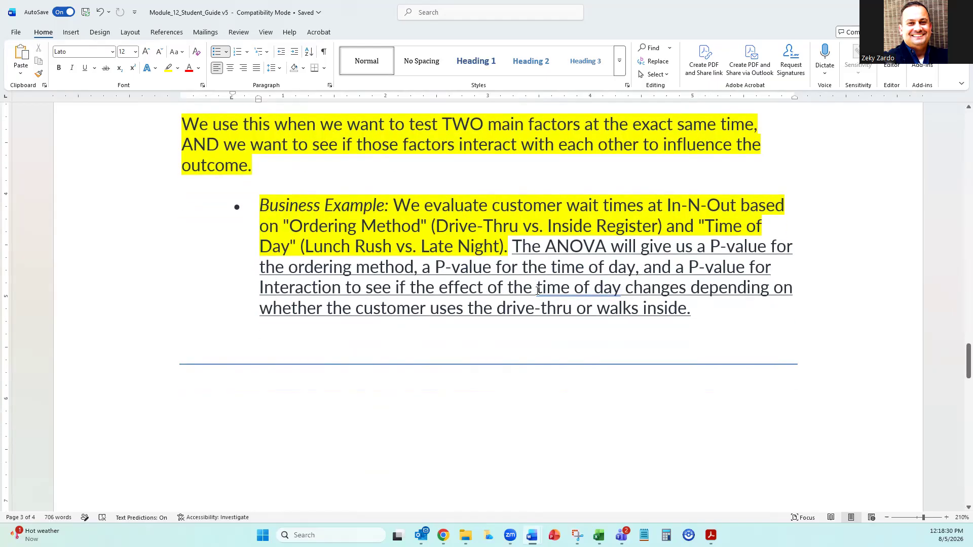
pyautogui.moveTo(536, 288); pyautogui.dragTo(621, 288)
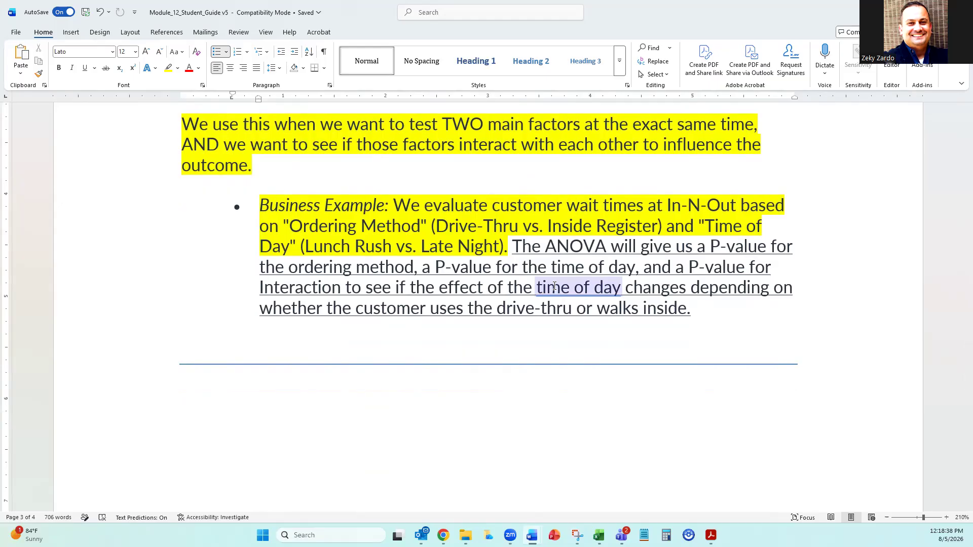
pyautogui.click(575, 179)
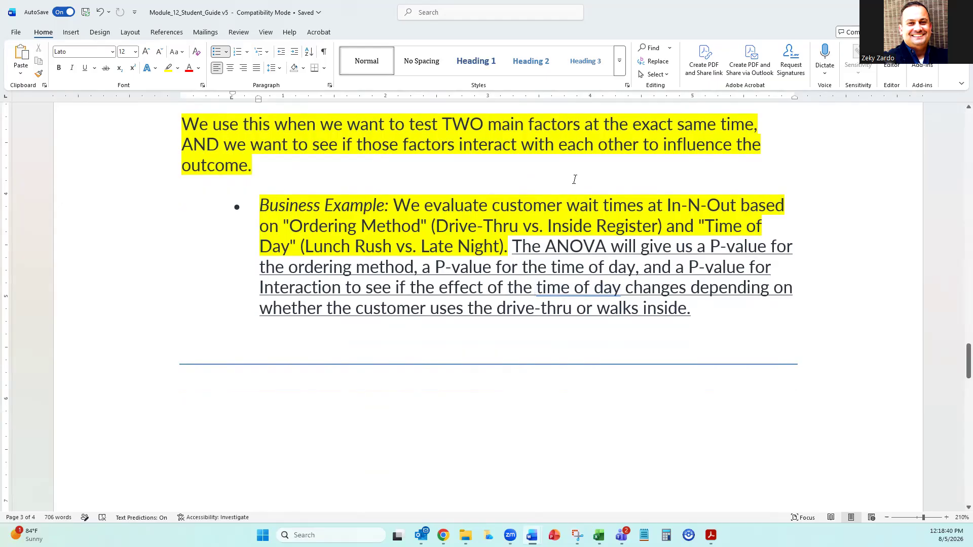
pyautogui.scroll(10, 478, 247)
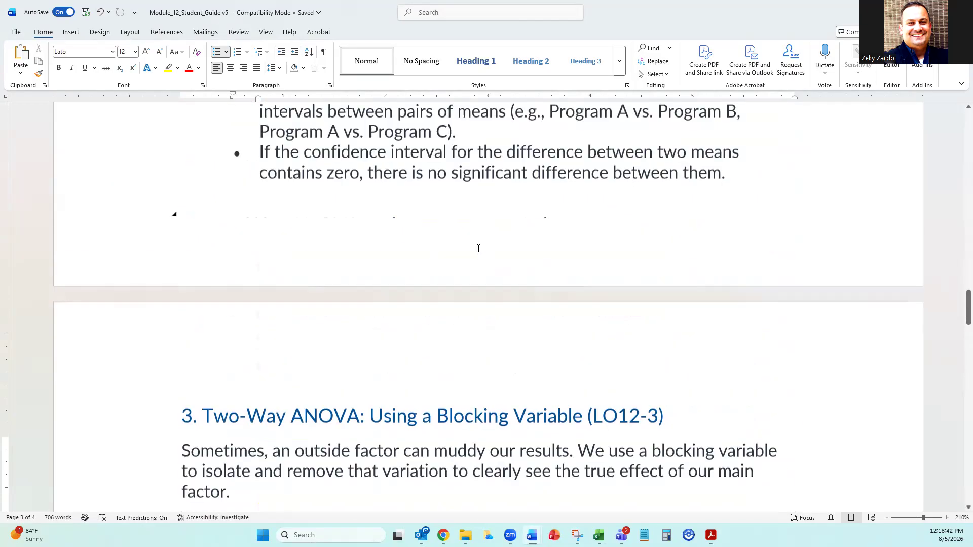
pyautogui.scroll(8, 478, 248)
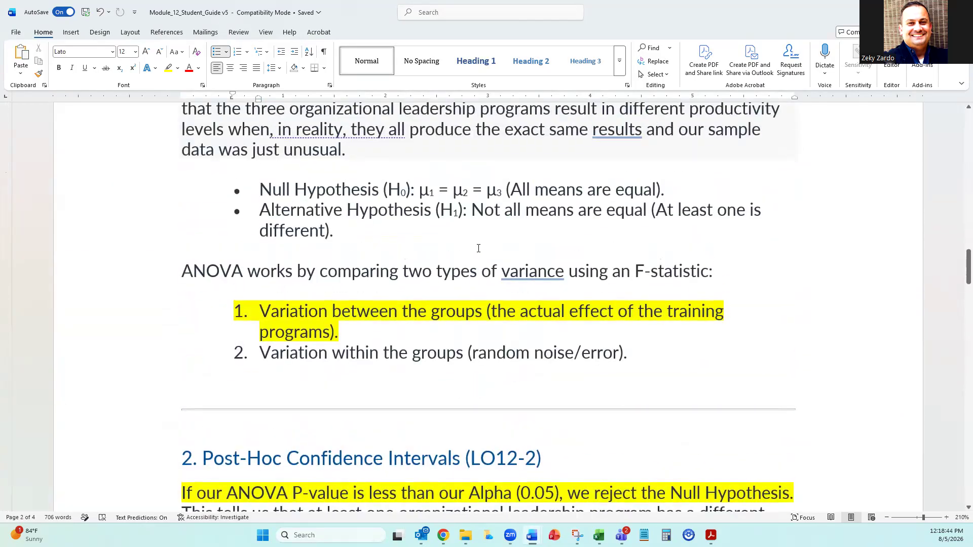
pyautogui.scroll(10, 478, 248)
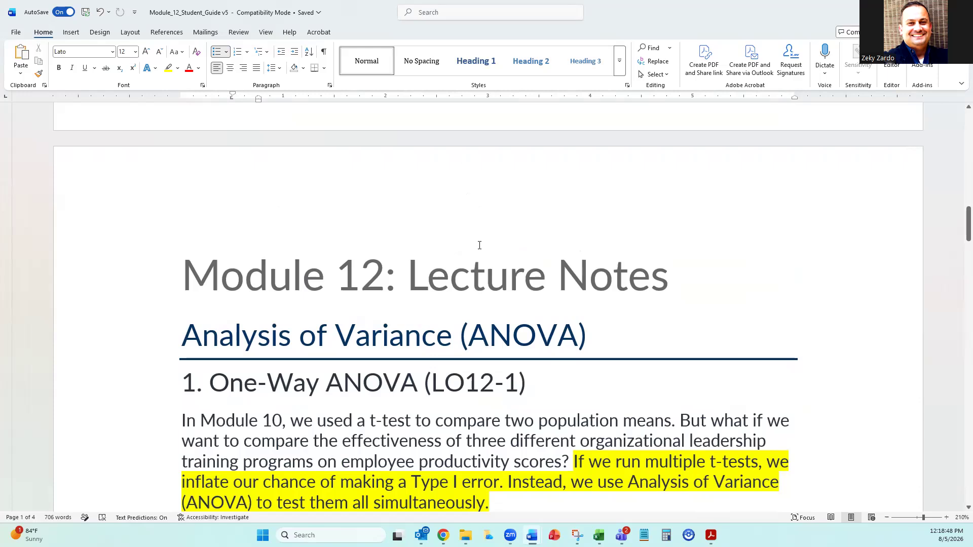
# Switch to the Module_12_Excel_Application_v5 workbook in Excel and examine the one-way ANOVA scenario and the six hypothesis test steps in column A.
pyautogui.hotkey('alt', 'Tab')
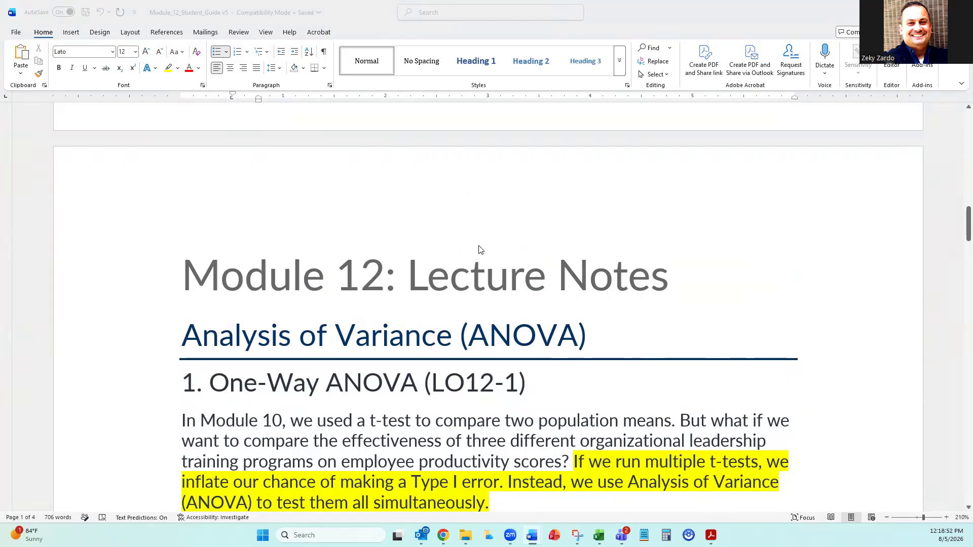
pyautogui.hotkey('alt', 'Tab')
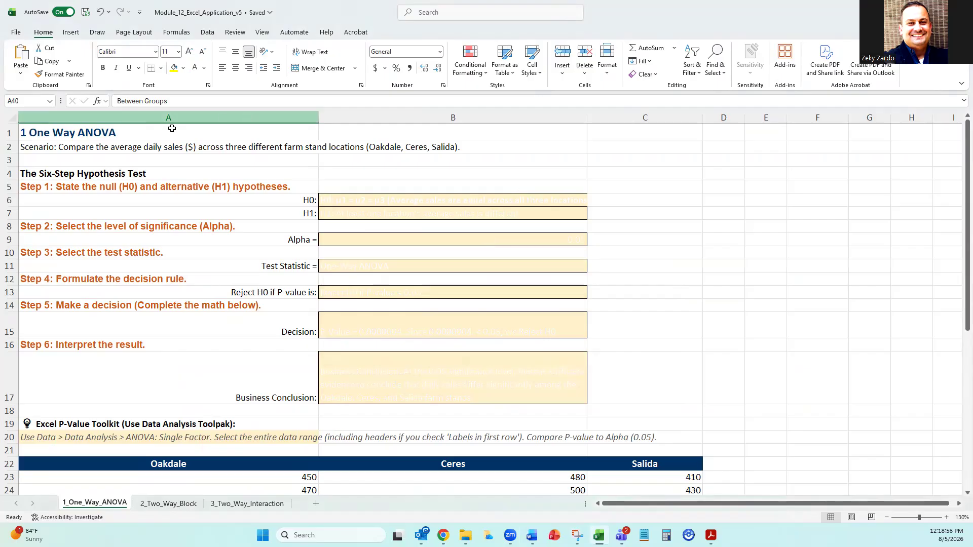
pyautogui.click(39, 148)
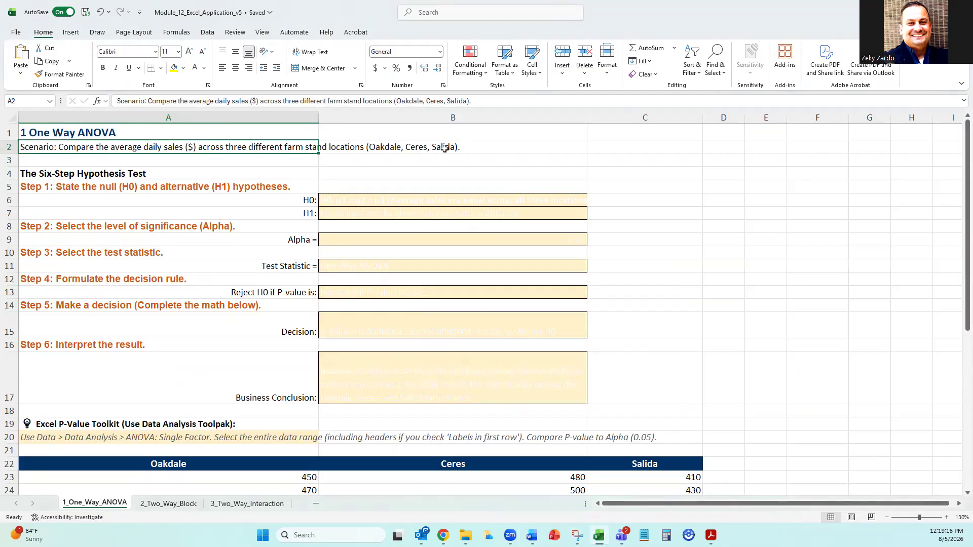
pyautogui.moveTo(75, 174); pyautogui.dragTo(77, 377)
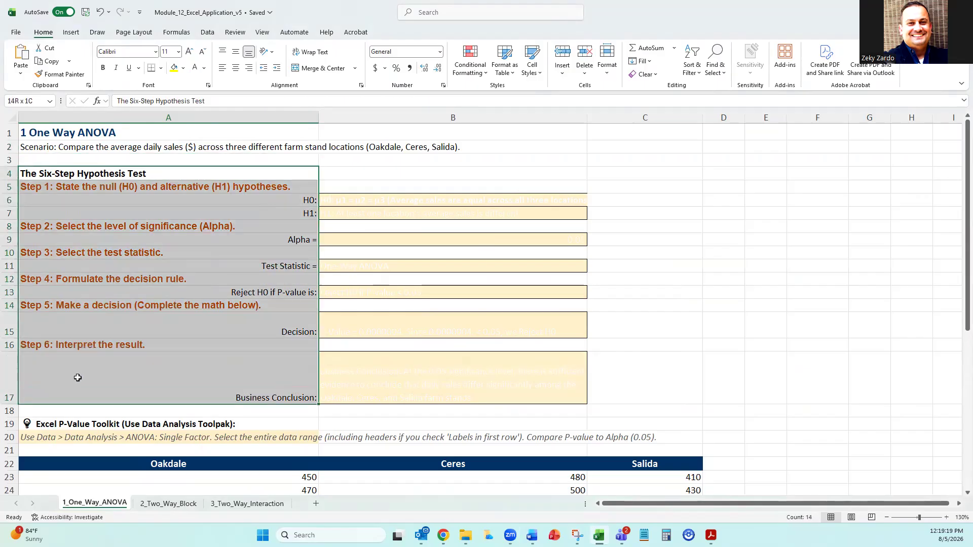
pyautogui.moveTo(78, 378); pyautogui.dragTo(78, 378)
pyautogui.click(793, 196)
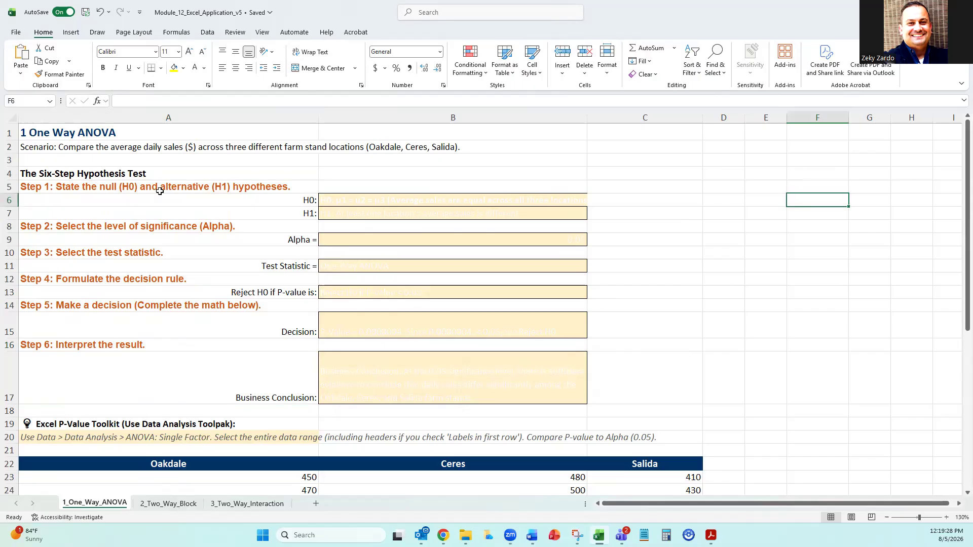
# Set the font color of the H0 and H1 statements in cells B6 and B7 to Automatic.
pyautogui.click(387, 202)
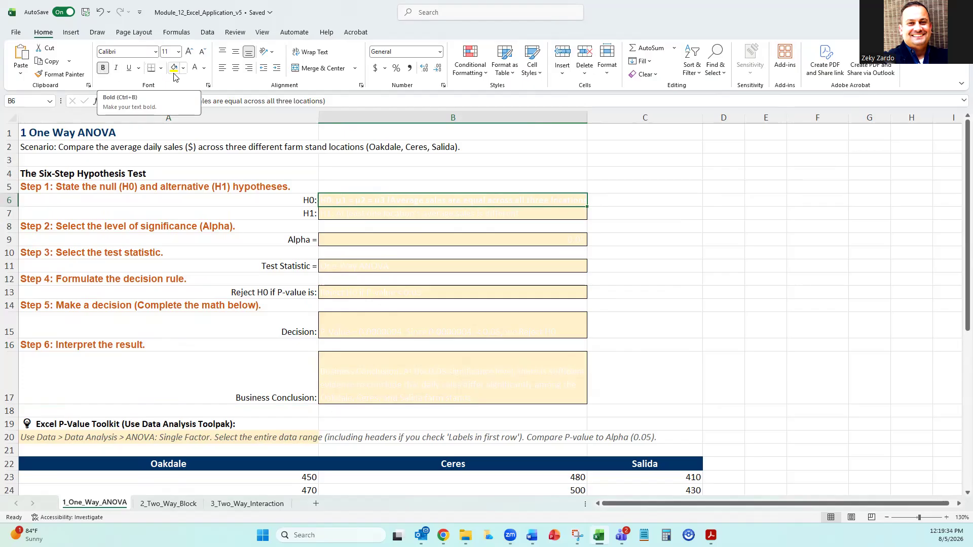
pyautogui.click(206, 69)
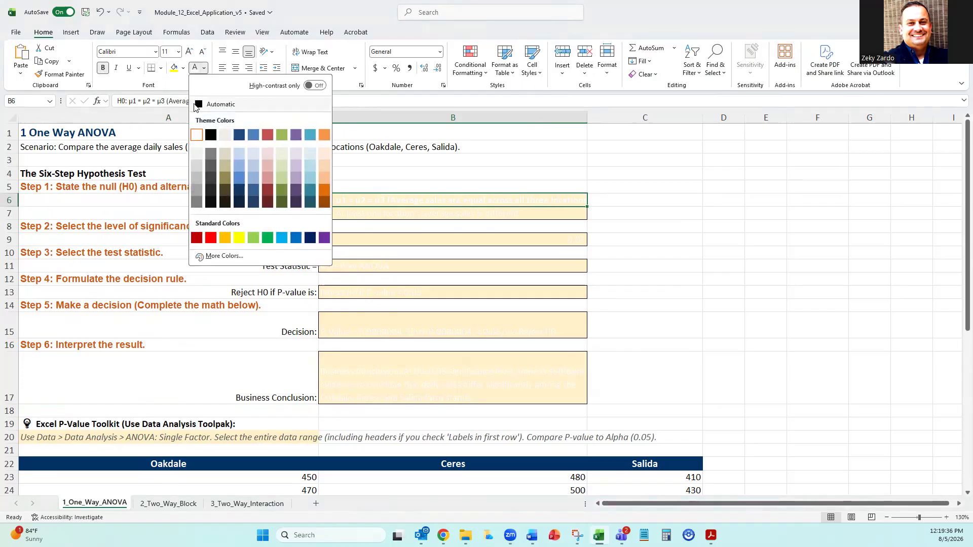
pyautogui.click(215, 104)
pyautogui.click(774, 249)
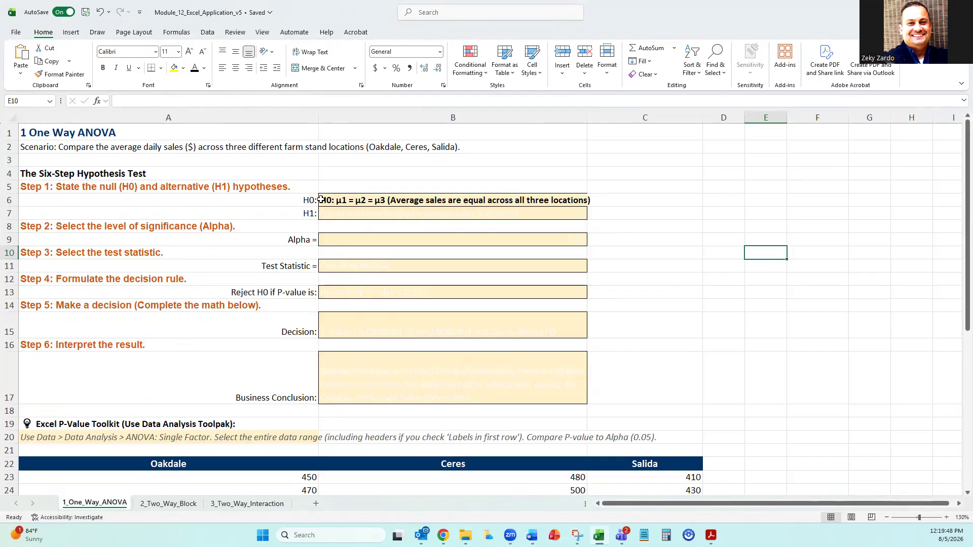
pyautogui.click(352, 215)
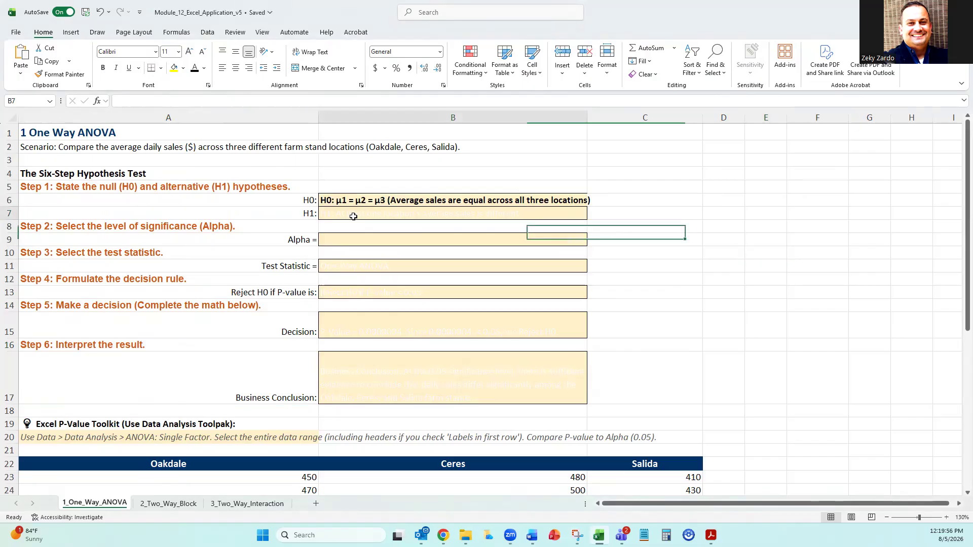
pyautogui.click(194, 68)
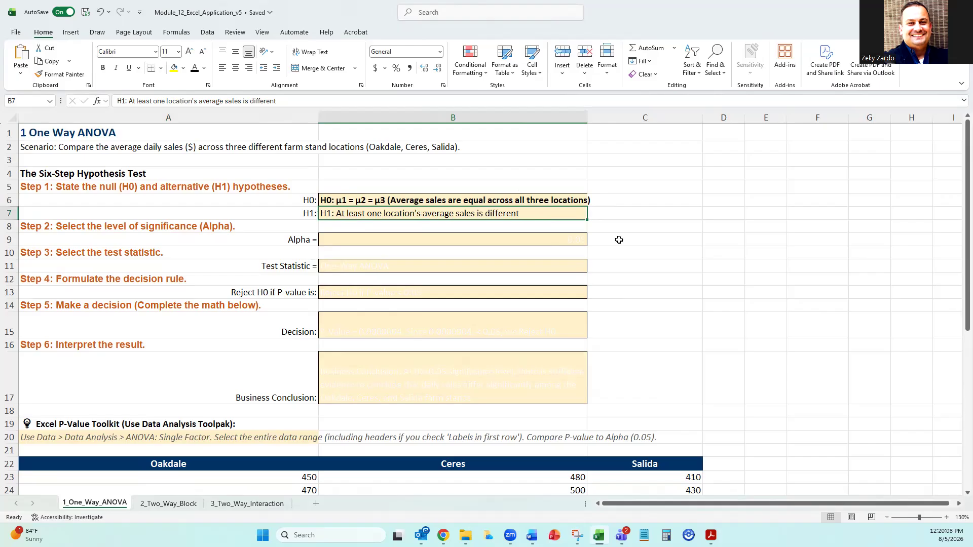
# Enter 0.05 as the alpha level in cell B9 and set its font color to Automatic.
pyautogui.click(504, 236)
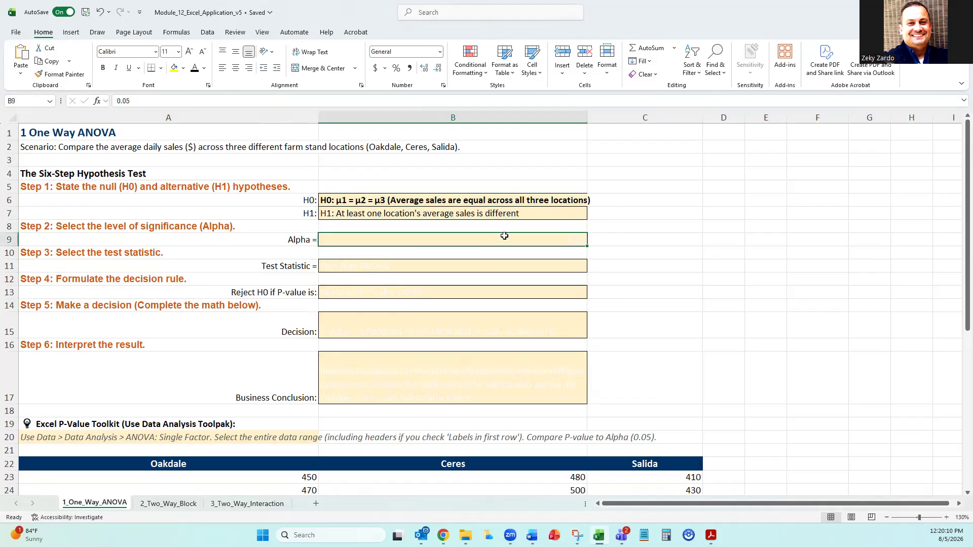
pyautogui.write('0.05')
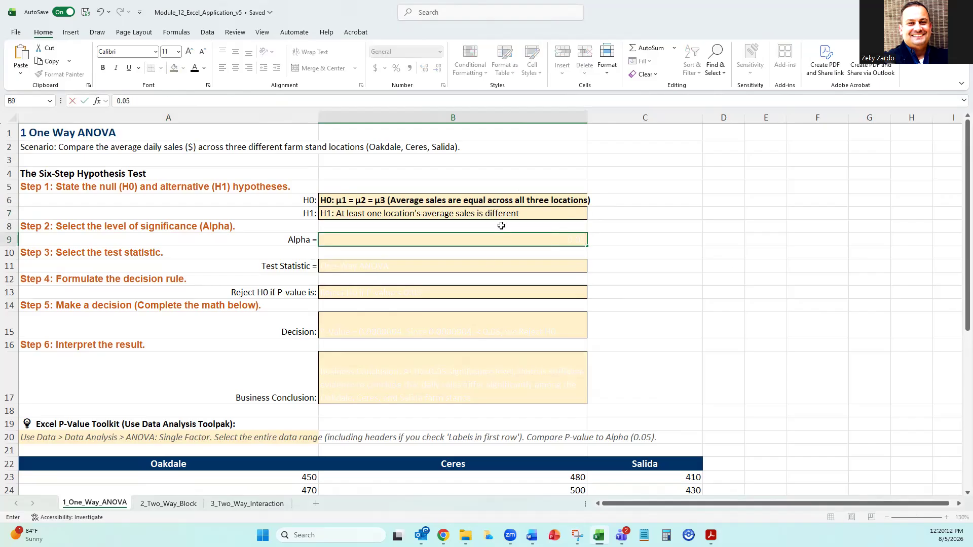
pyautogui.click(705, 264)
pyautogui.click(462, 244)
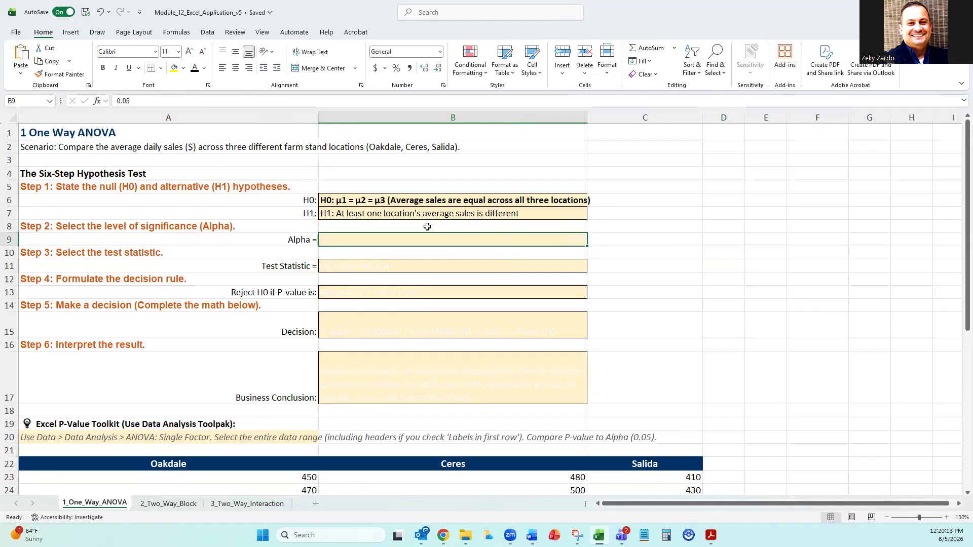
pyautogui.click(195, 68)
pyautogui.click(747, 279)
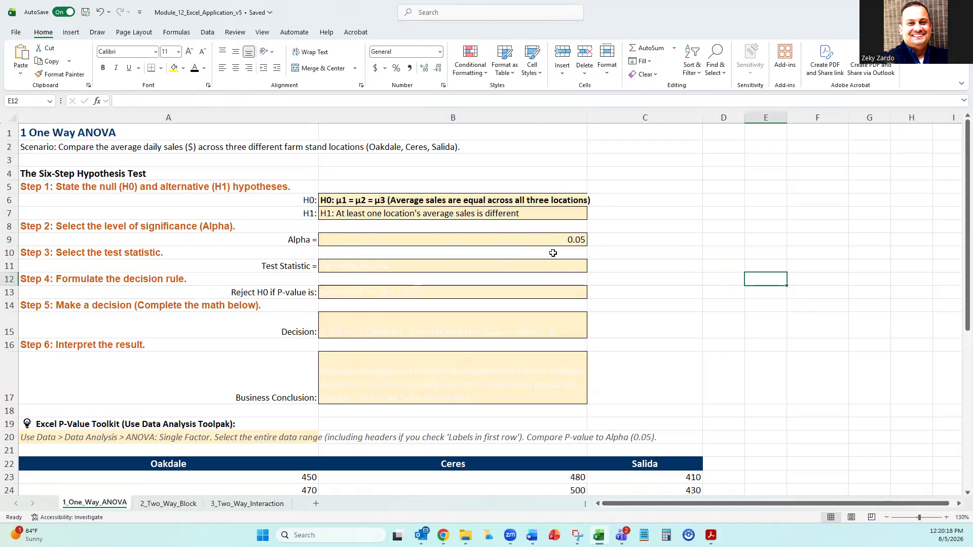
# Apply the Automatic font color to the test statistic in B11 and the decision rule in B13.
pyautogui.click(456, 268)
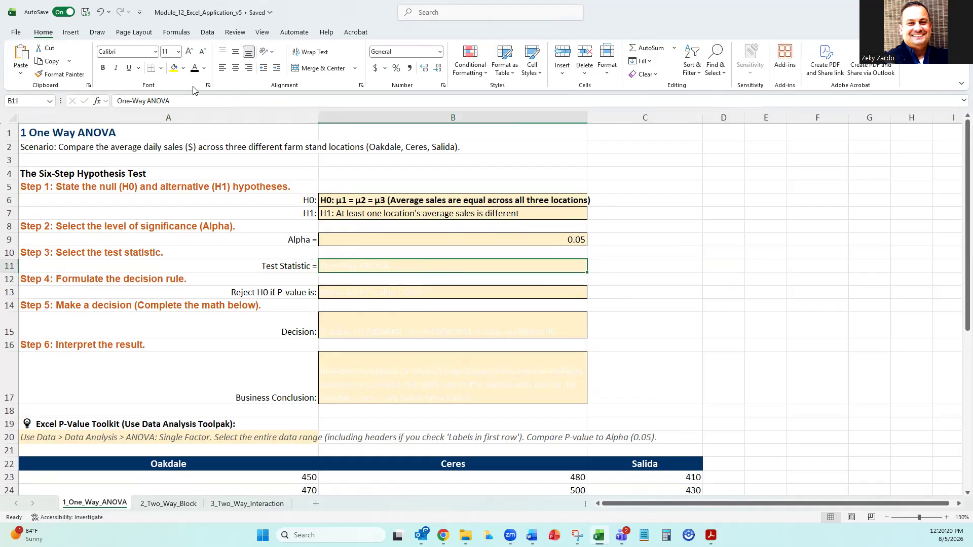
pyautogui.click(195, 68)
pyautogui.click(435, 292)
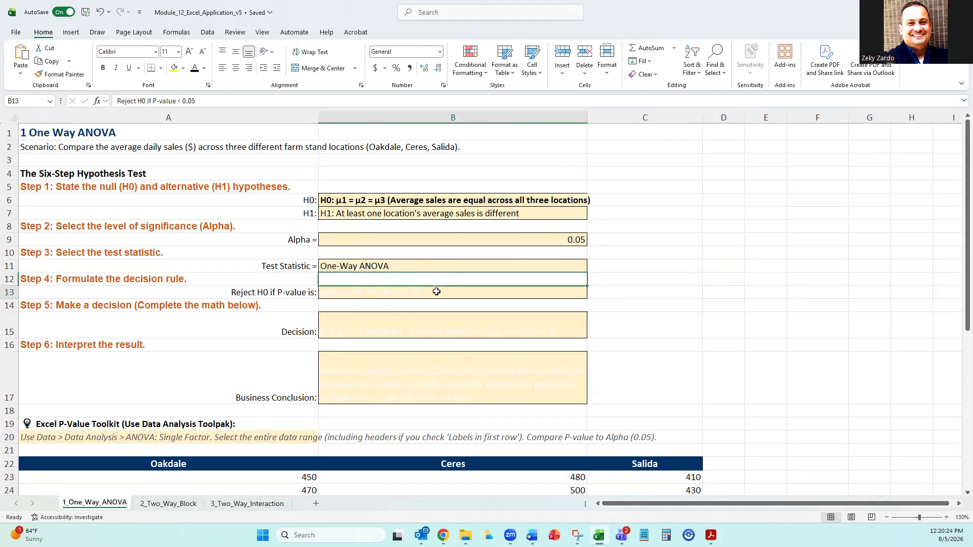
pyautogui.click(195, 69)
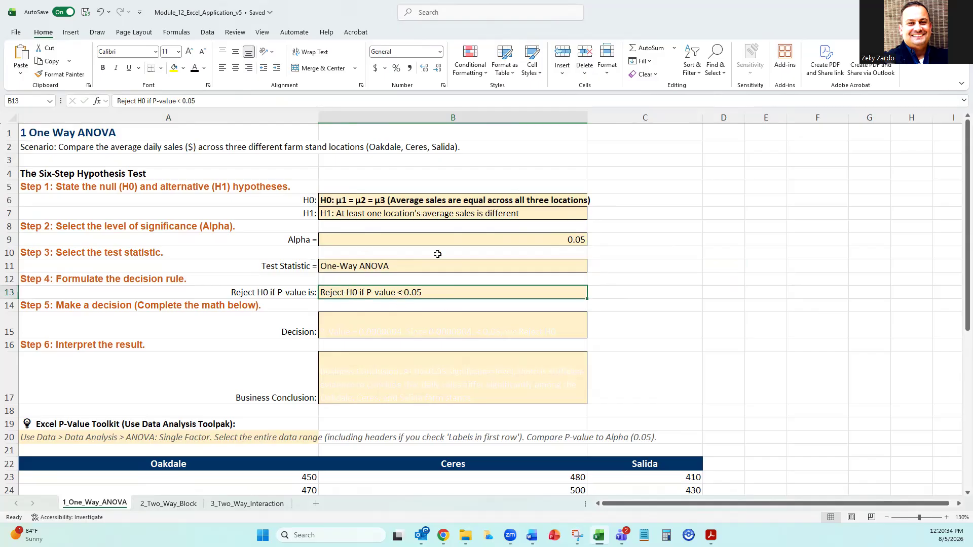
# Left-align the alpha value in cell B9.
pyautogui.click(441, 239)
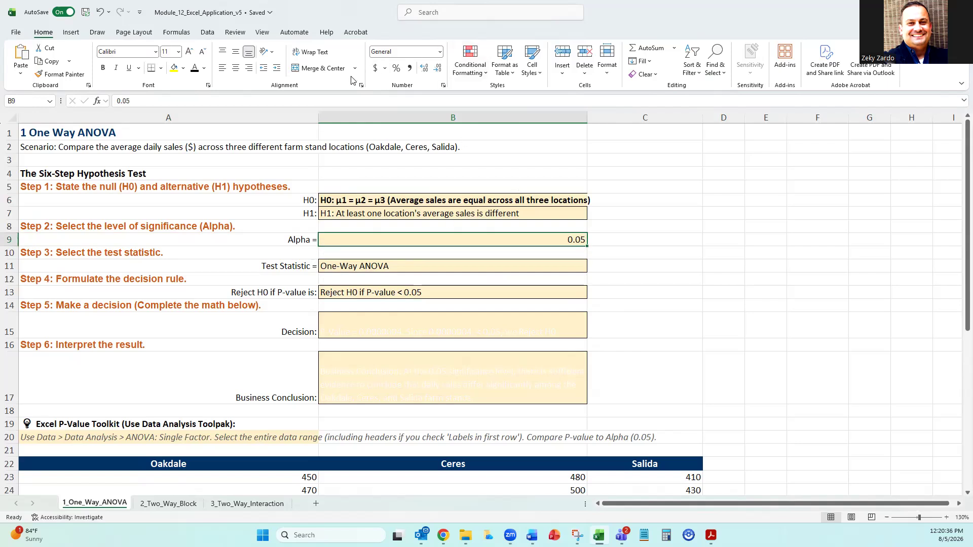
pyautogui.click(226, 70)
pyautogui.click(375, 325)
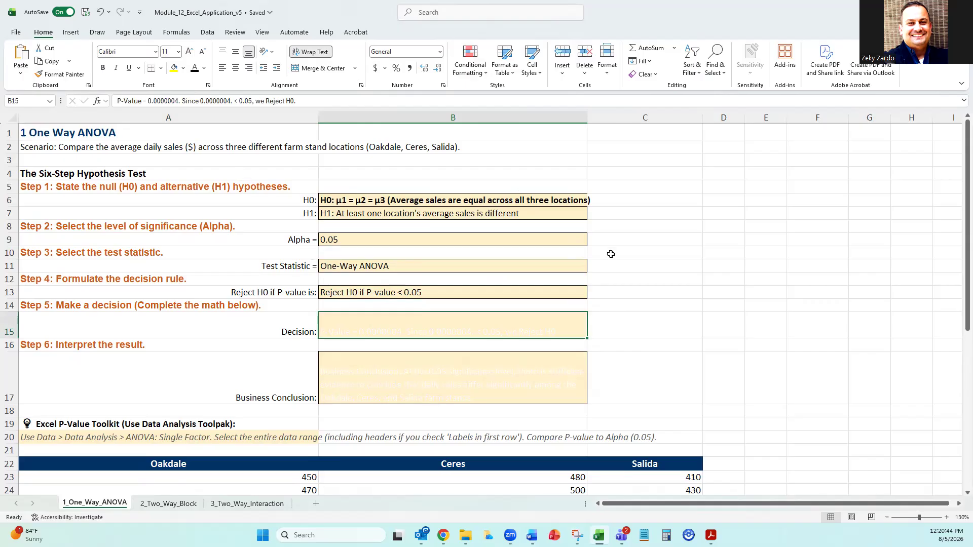
pyautogui.click(684, 254)
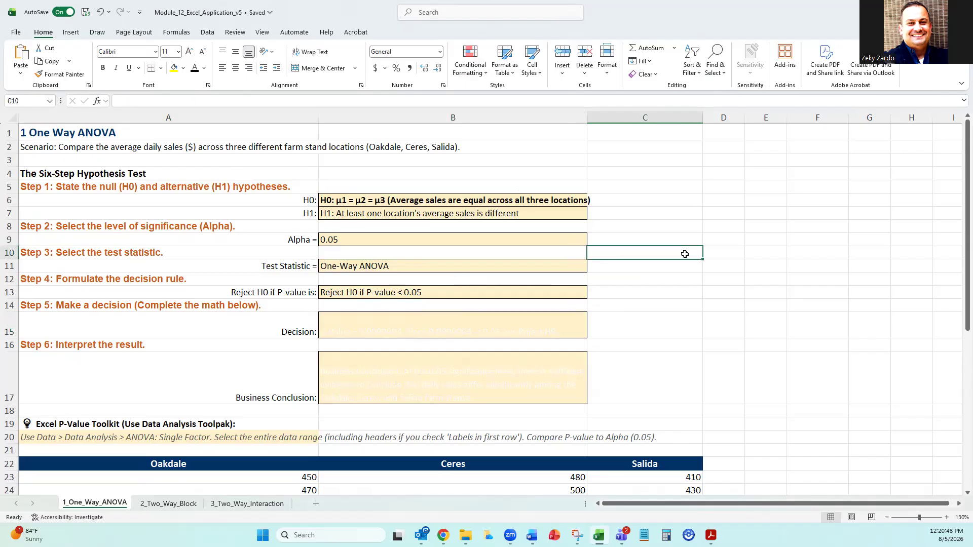
# Open the Anova: Single Factor tool from the Data Analysis tools for the farm stand sales data.
pyautogui.scroll(-4, 684, 254)
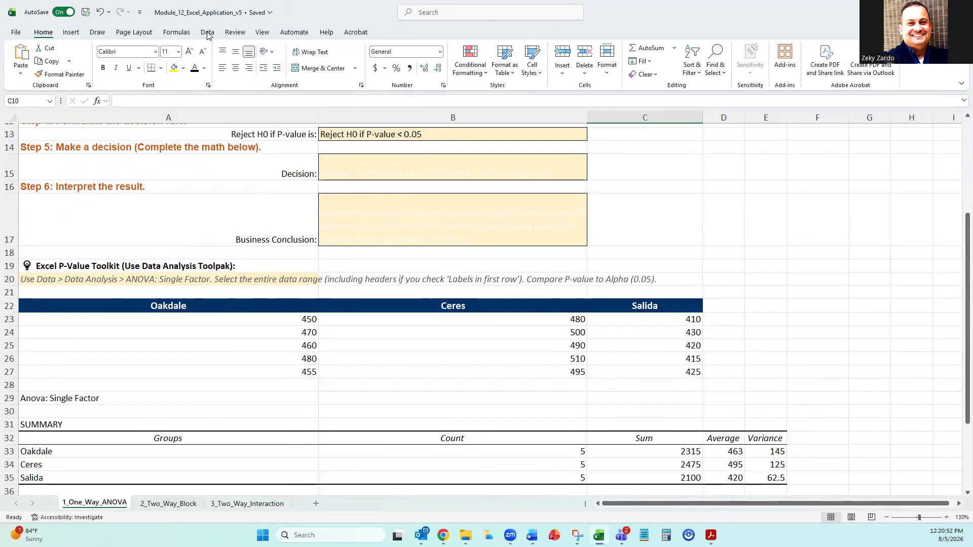
pyautogui.scroll(-2, 714, 254)
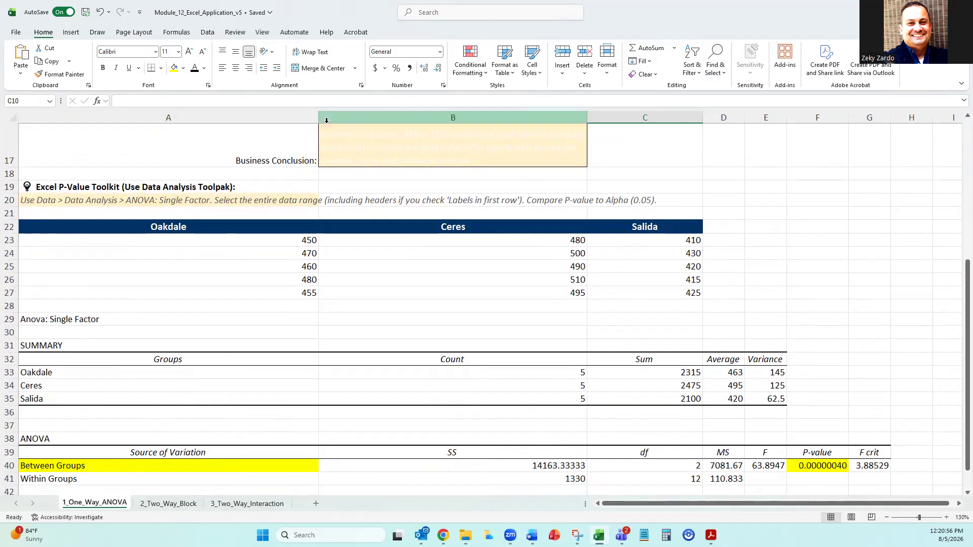
pyautogui.scroll(-1, 326, 120)
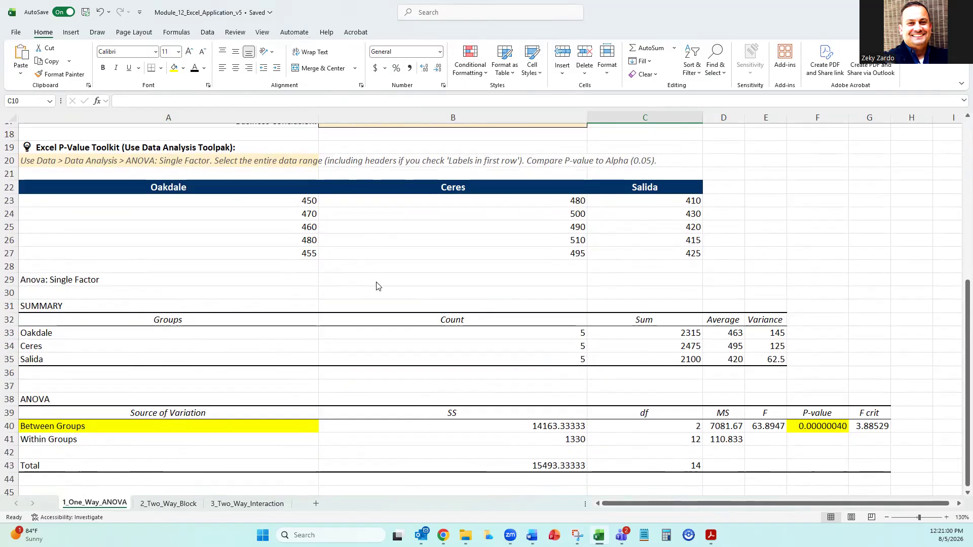
pyautogui.click(207, 32)
pyautogui.click(887, 70)
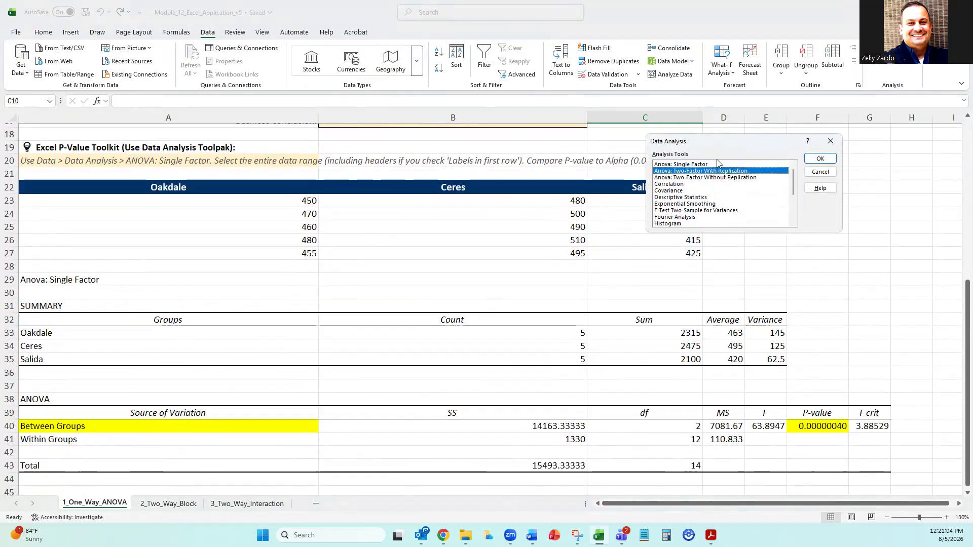
pyautogui.click(702, 164)
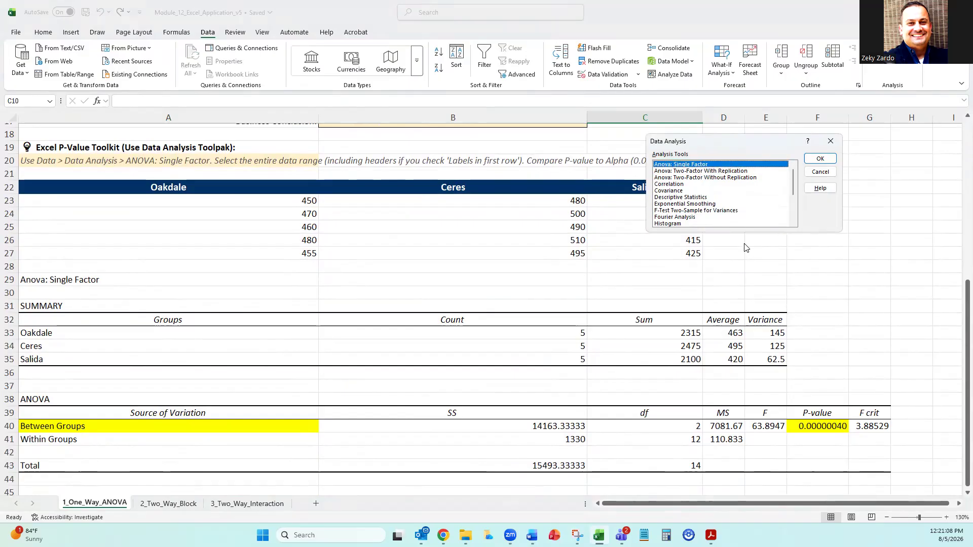
pyautogui.click(820, 158)
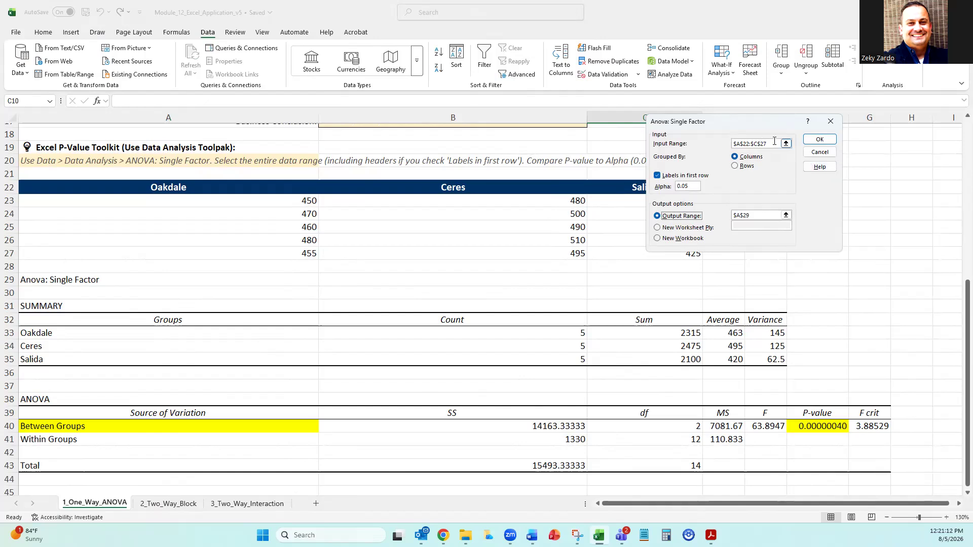
# Try to run the single-factor ANOVA on A22:C27 with labels in the first row, alpha 0.05 and output at A29.
pyautogui.click(774, 142)
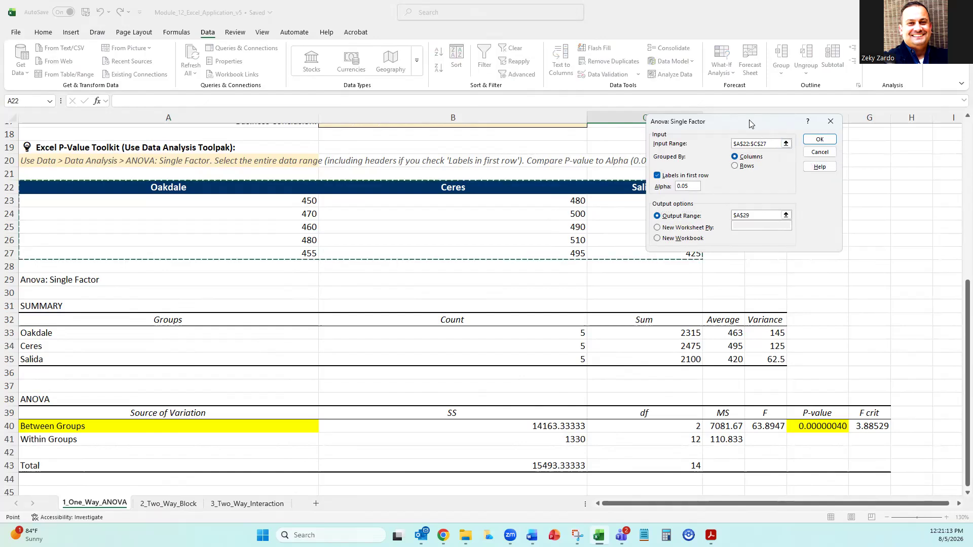
pyautogui.moveTo(751, 123); pyautogui.dragTo(825, 174)
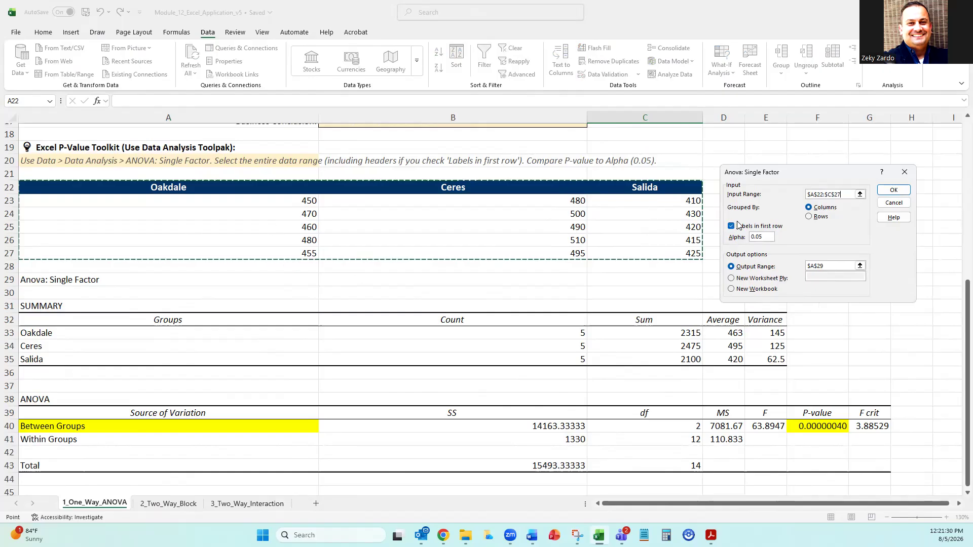
pyautogui.click(730, 267)
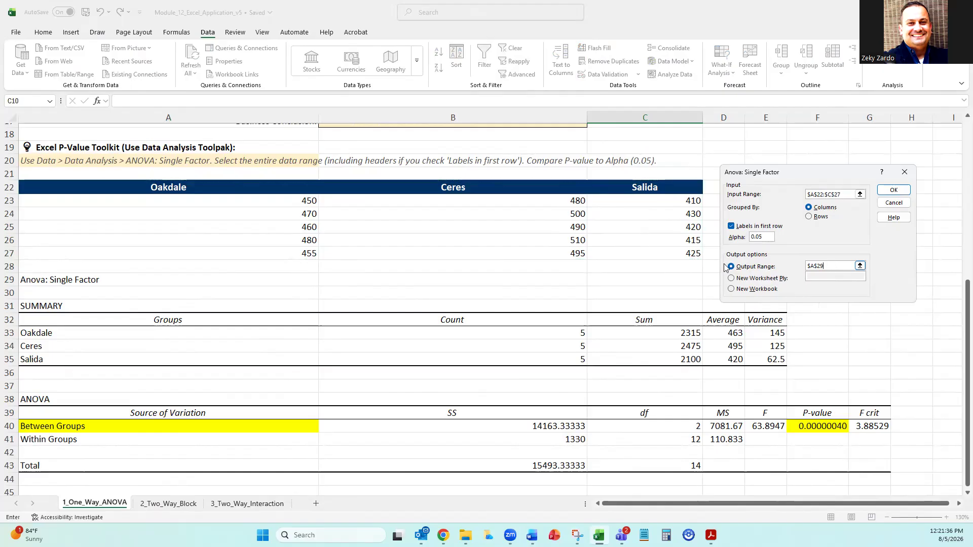
pyautogui.click(48, 279)
pyautogui.click(901, 190)
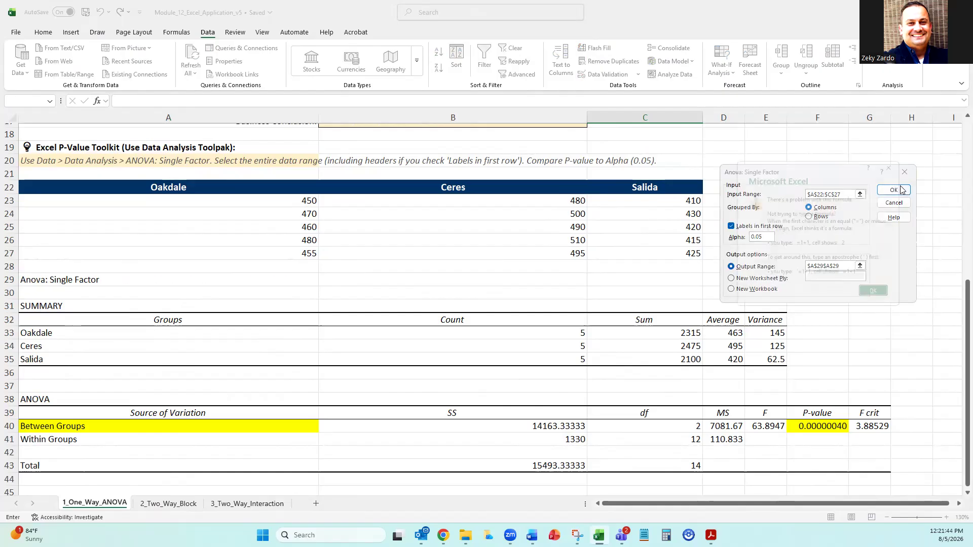
pyautogui.click(880, 296)
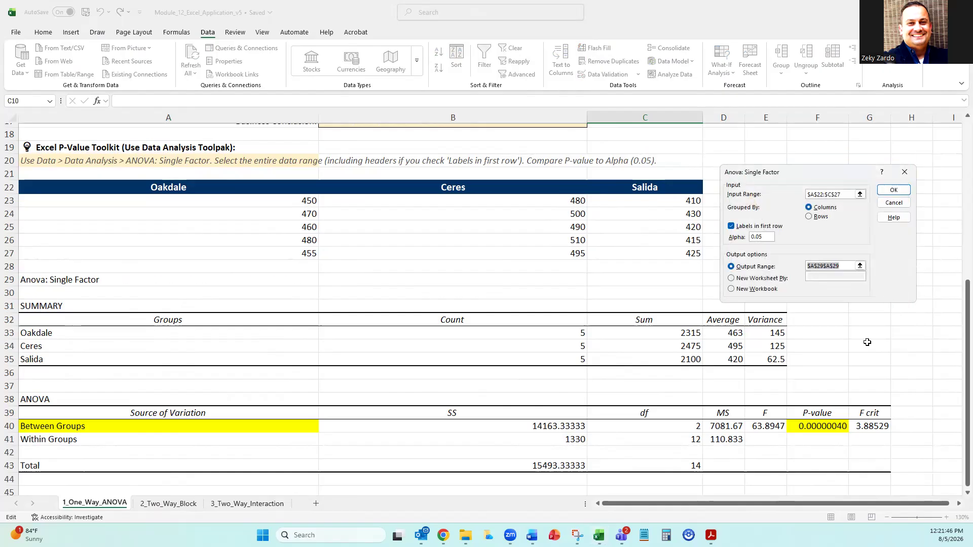
pyautogui.click(905, 172)
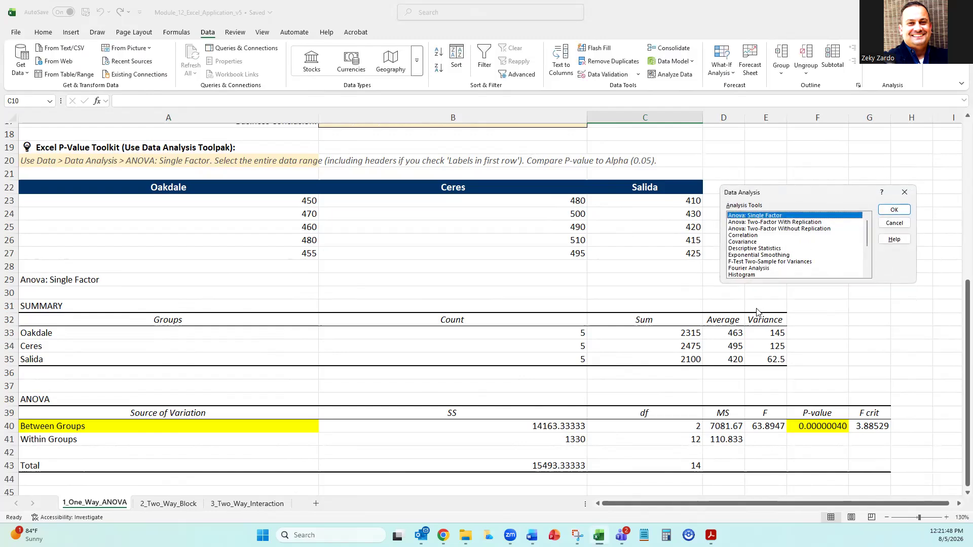
pyautogui.click(905, 192)
# Examine the existing ANOVA output, including the group variances and the Between Groups P-value.
pyautogui.scroll(-2, 589, 351)
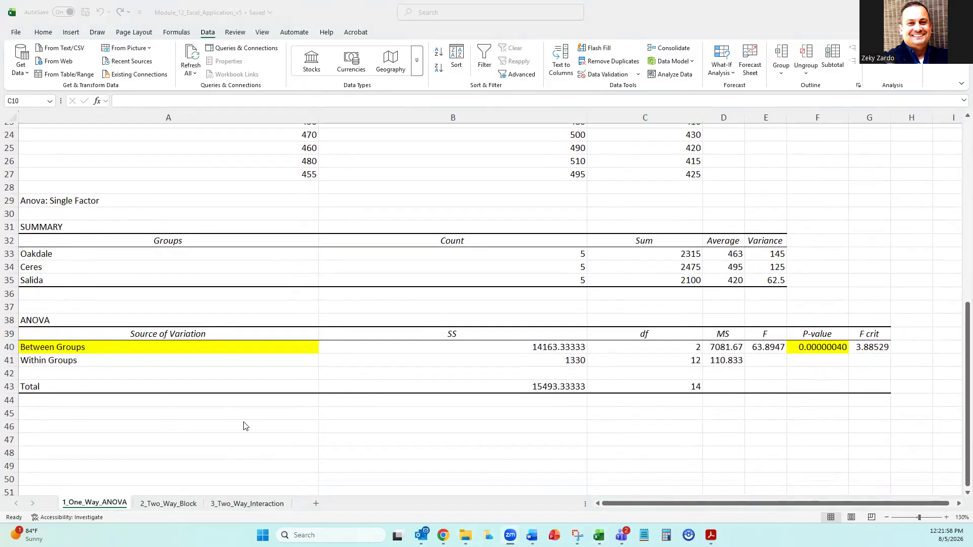
pyautogui.scroll(2, 232, 364)
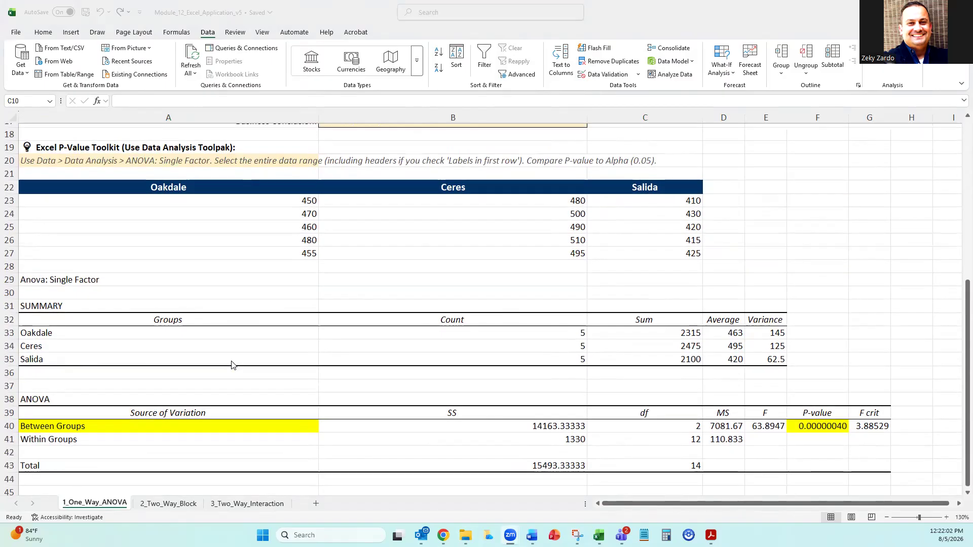
pyautogui.scroll(3, 168, 316)
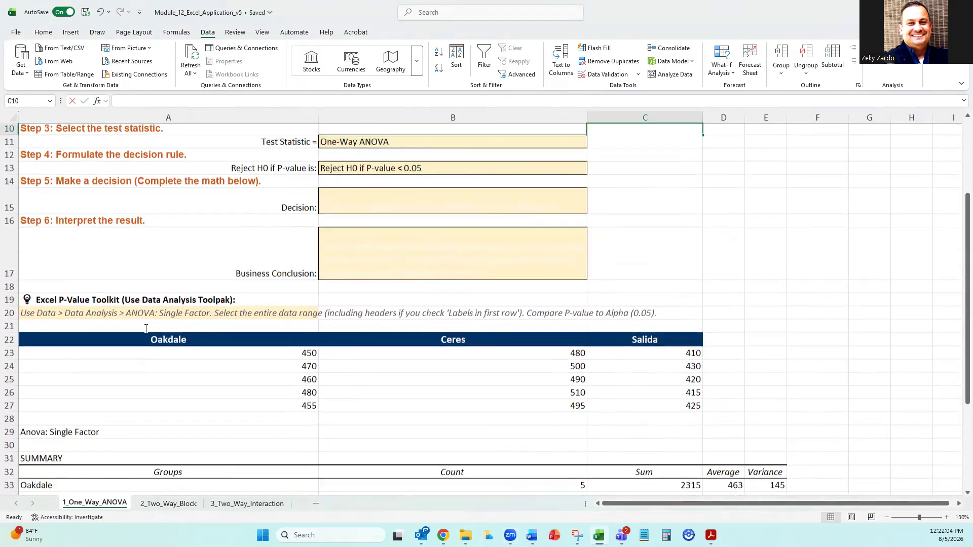
pyautogui.scroll(-4, 168, 315)
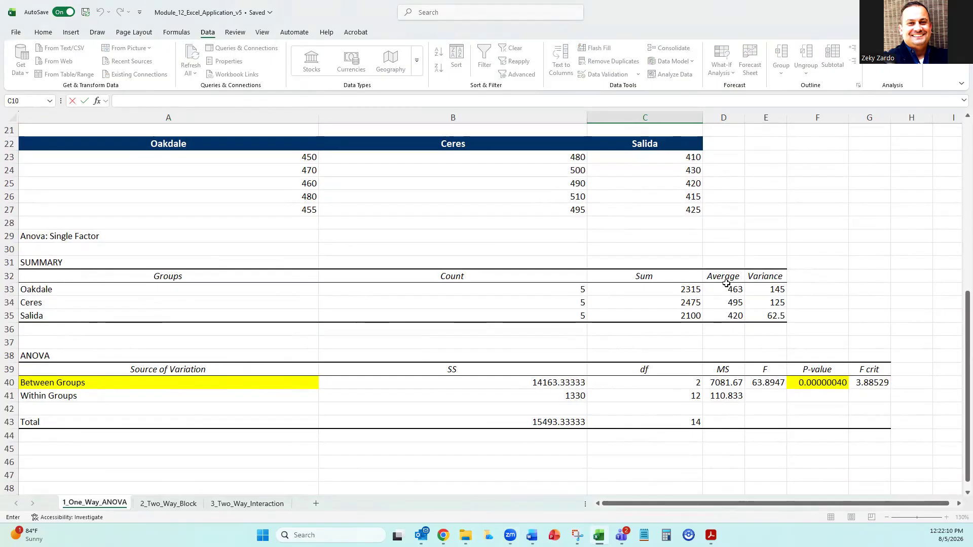
pyautogui.moveTo(771, 277); pyautogui.dragTo(768, 322)
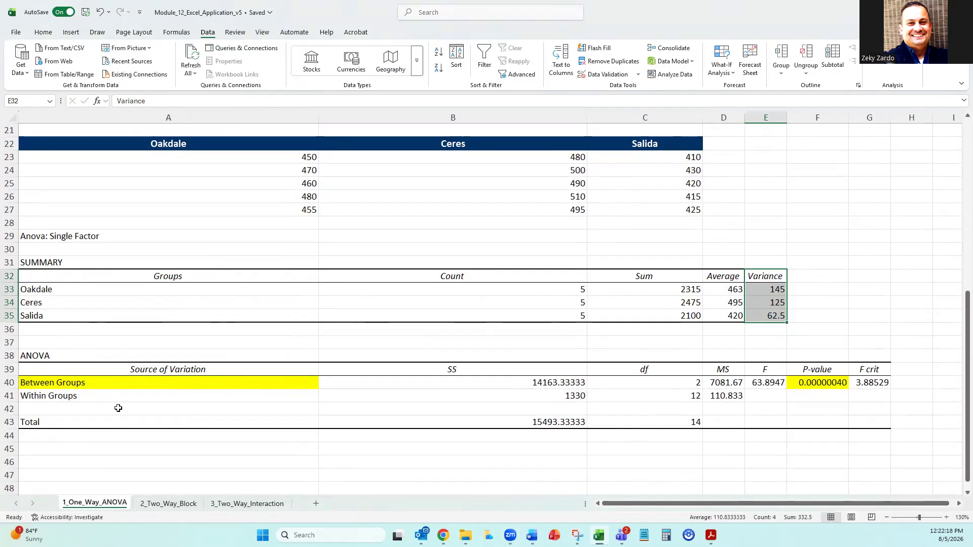
pyautogui.click(71, 385)
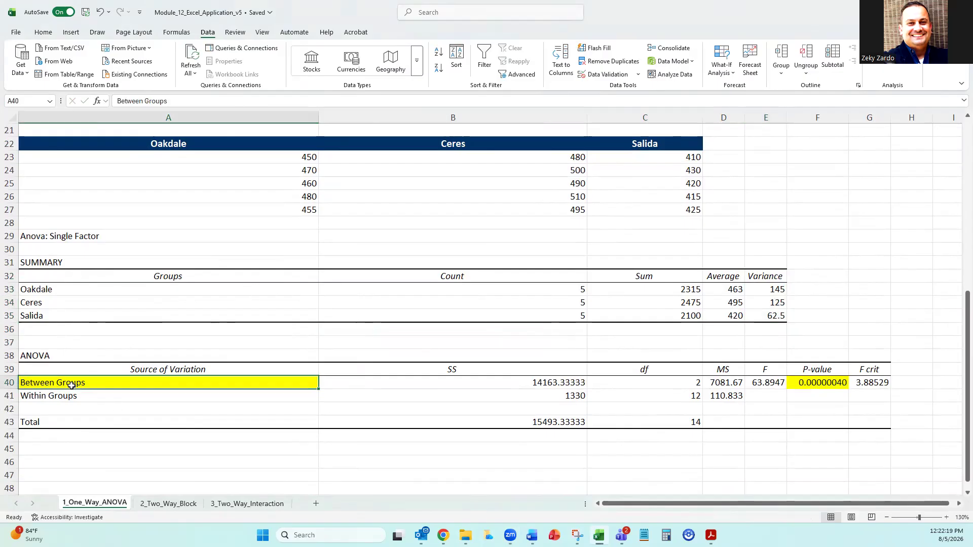
pyautogui.click(799, 384)
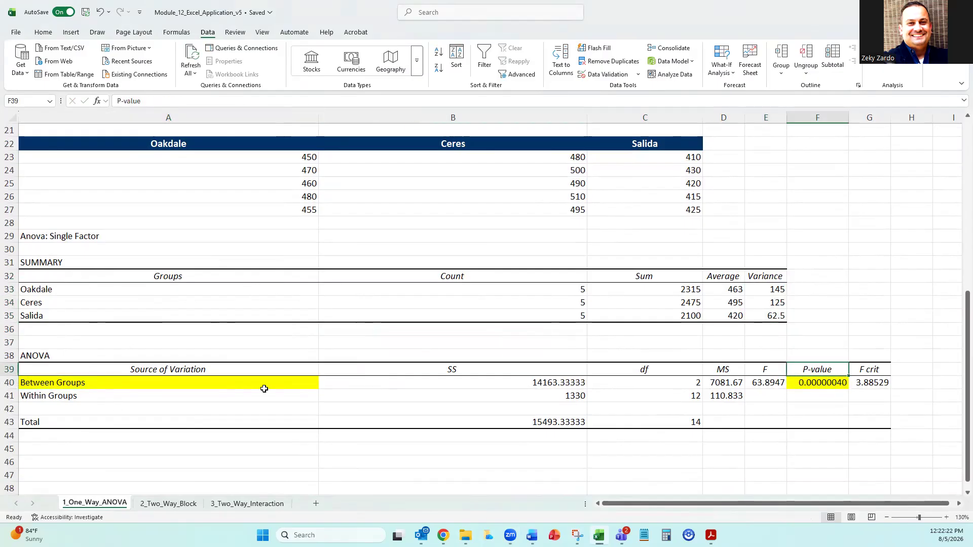
pyautogui.click(187, 385)
pyautogui.click(809, 384)
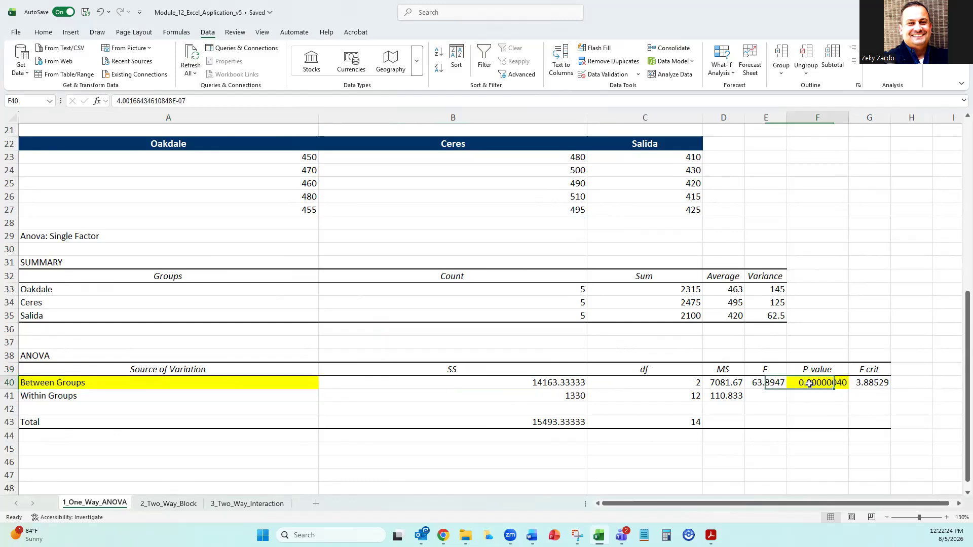
# Run a single-factor ANOVA on A22:C27 with labels and alpha 0.05, overwriting the existing output starting at A29.
pyautogui.click(880, 63)
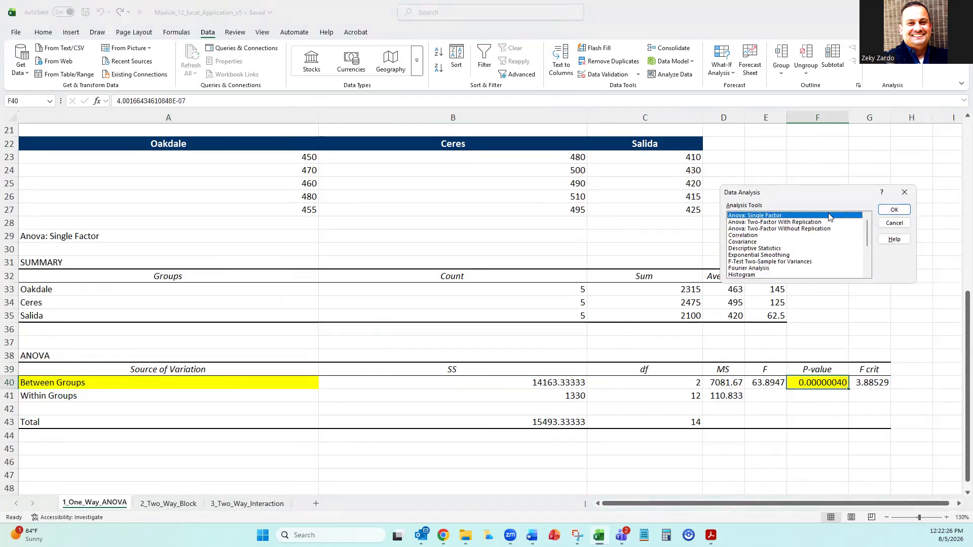
pyautogui.click(893, 209)
pyautogui.click(894, 191)
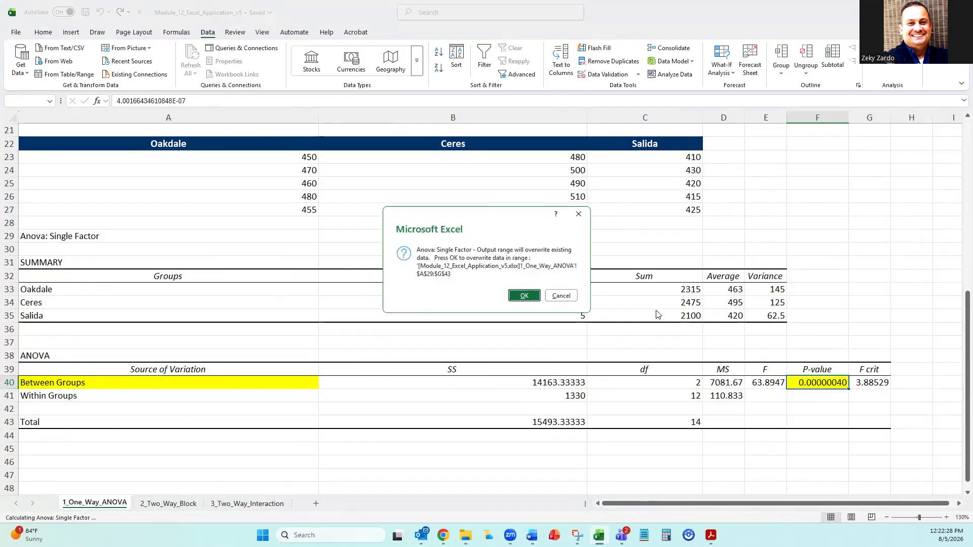
pyautogui.click(525, 296)
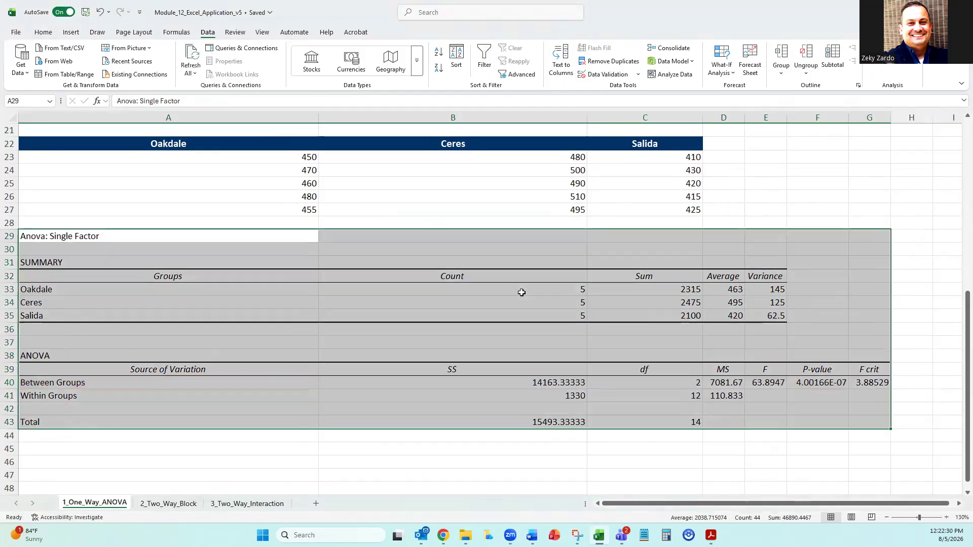
pyautogui.click(839, 182)
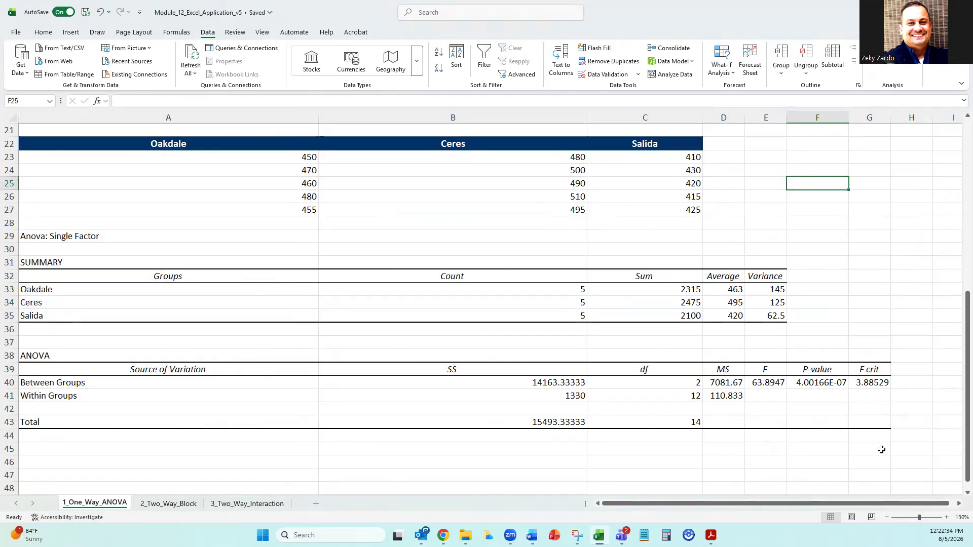
# Format the Between Groups P-value in F40 as a Number with nine decimal places.
pyautogui.click(808, 384)
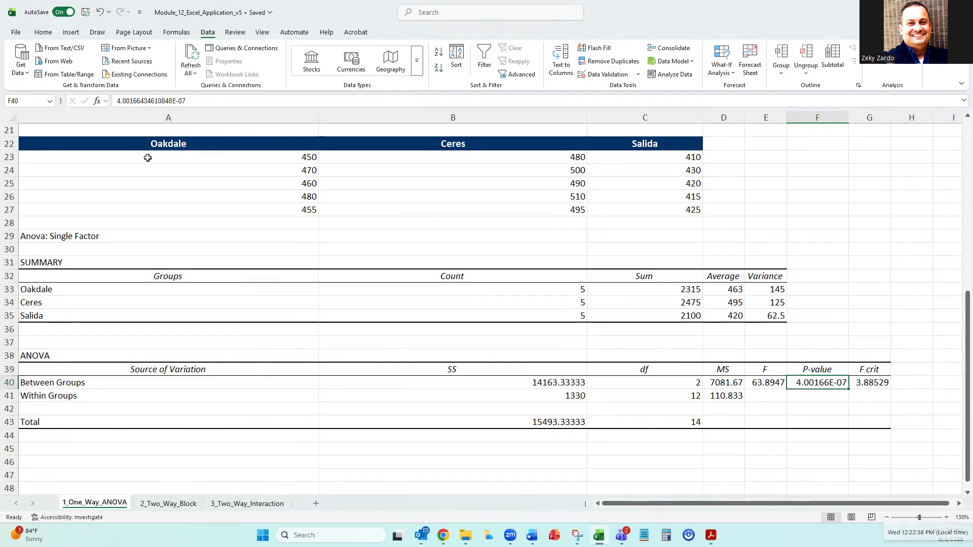
pyautogui.click(45, 35)
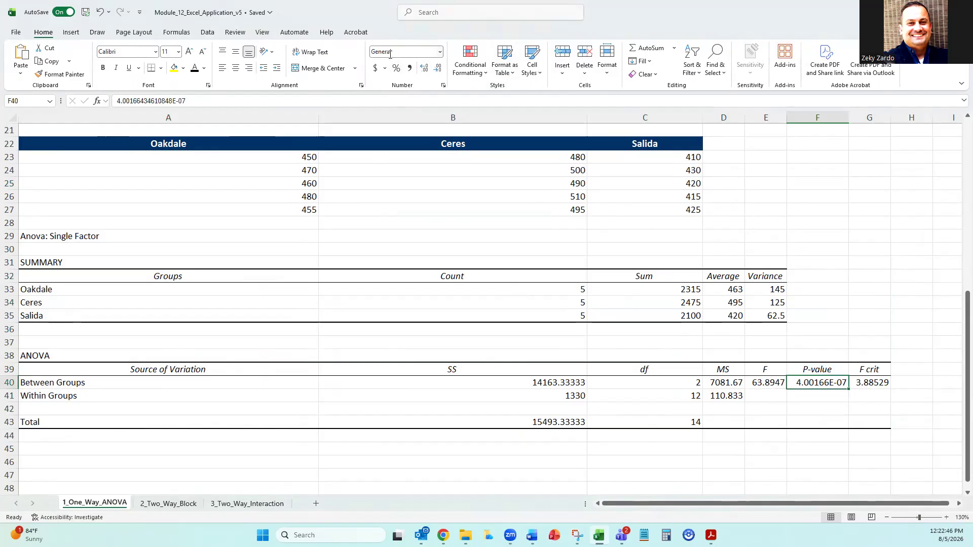
pyautogui.click(439, 53)
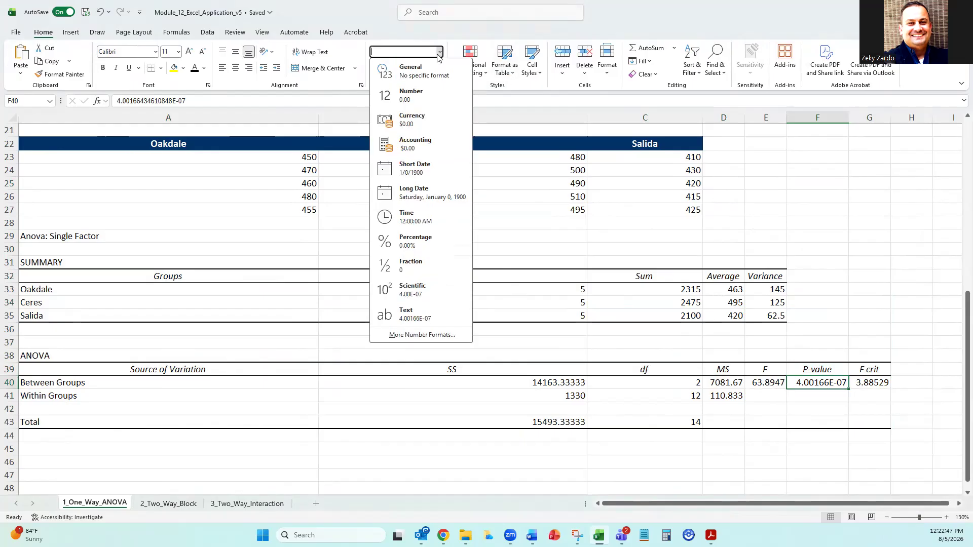
pyautogui.click(427, 98)
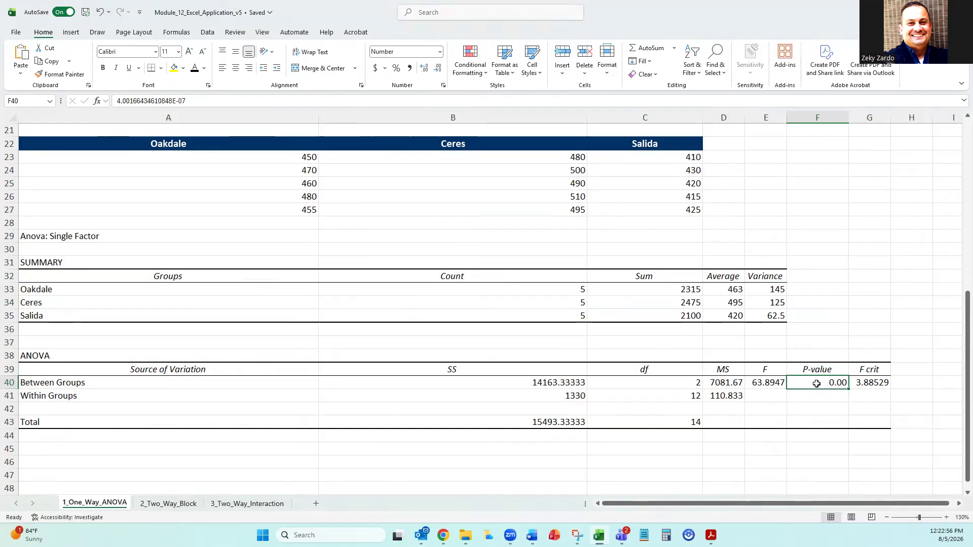
pyautogui.click(423, 70)
pyautogui.click(424, 70)
pyautogui.click(425, 70)
pyautogui.click(425, 70)
pyautogui.click(424, 70)
pyautogui.click(424, 70)
pyautogui.click(424, 71)
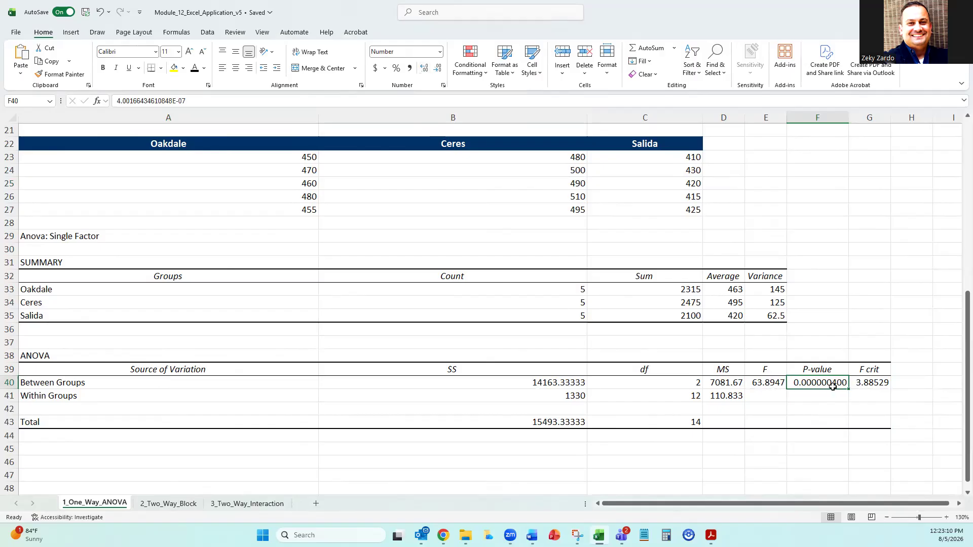
pyautogui.click(828, 409)
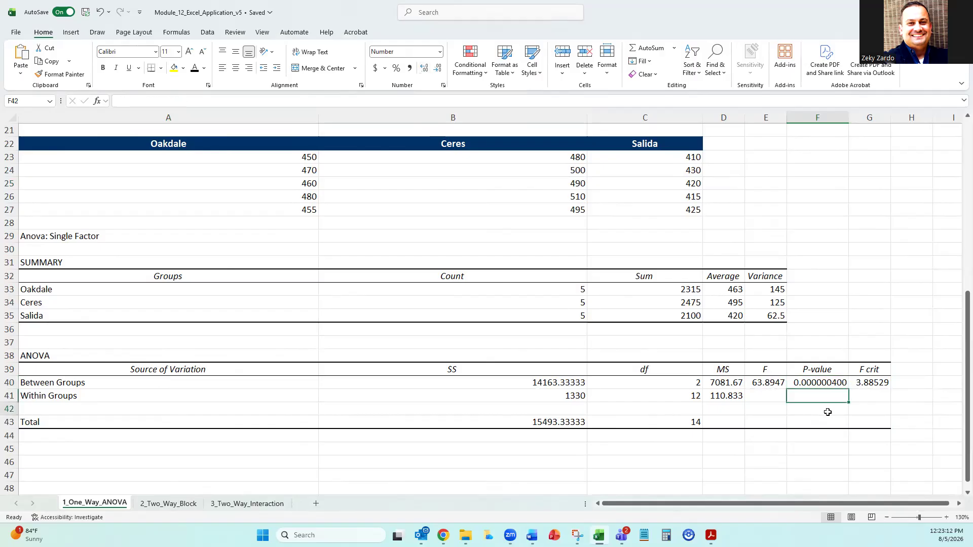
# Highlight the P-value in F40 with yellow fill and select the Between Groups label in A40.
pyautogui.click(822, 384)
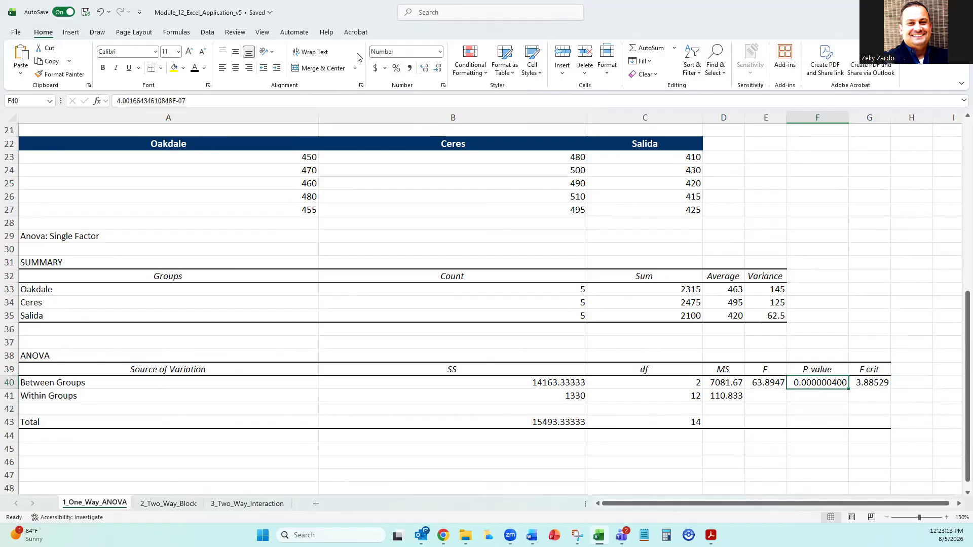
pyautogui.click(174, 68)
pyautogui.click(51, 382)
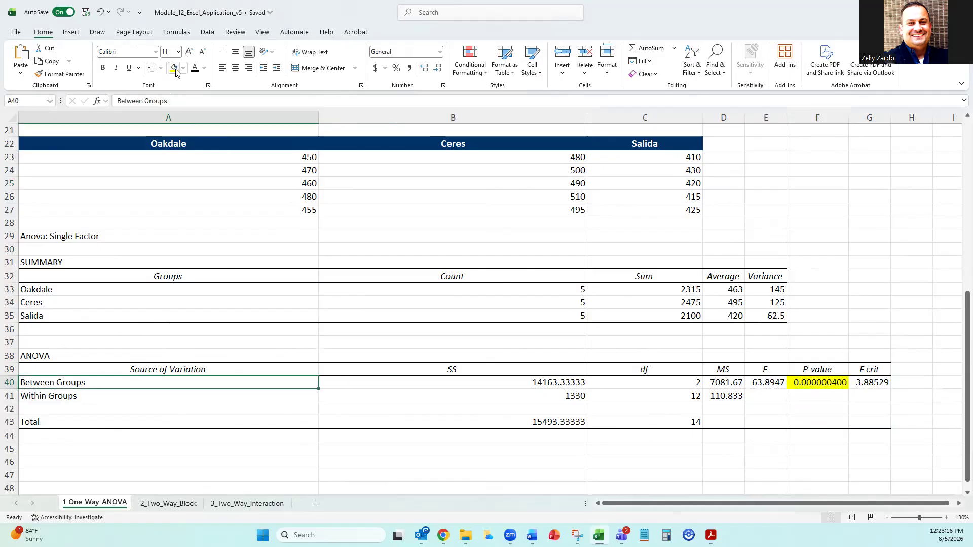
# Review the null and alternative hypotheses in cells B6 and B7.
pyautogui.scroll(7, 281, 219)
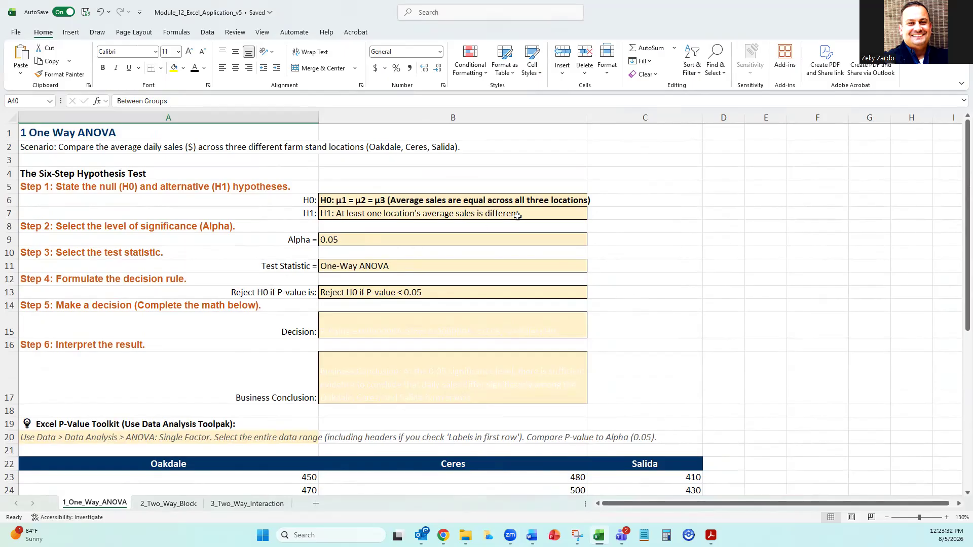
pyautogui.click(385, 213)
pyautogui.click(389, 200)
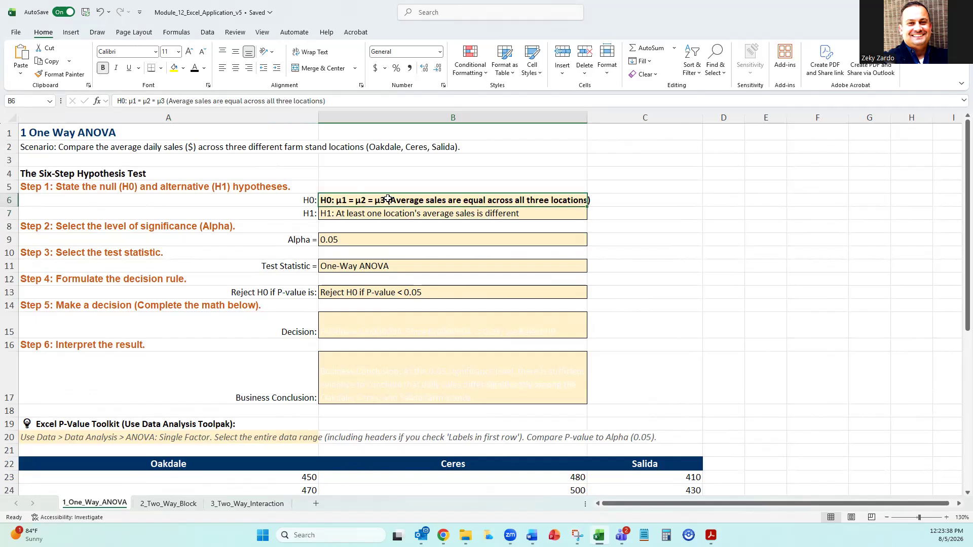
pyautogui.click(375, 217)
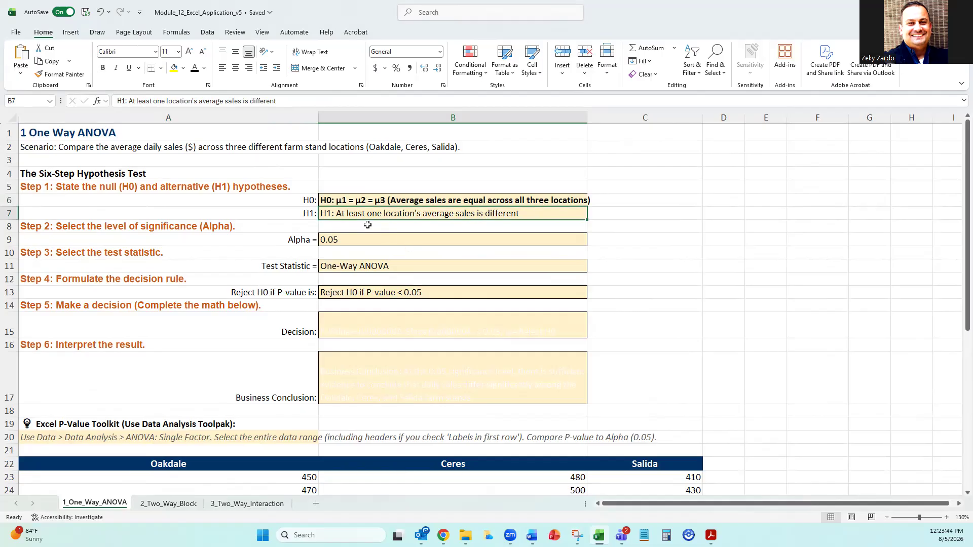
# Check the Between Groups P-value in F40, and reveal the hidden decision text in B15 by giving it a black font.
pyautogui.scroll(-5, 578, 311)
pyautogui.scroll(-2, 564, 310)
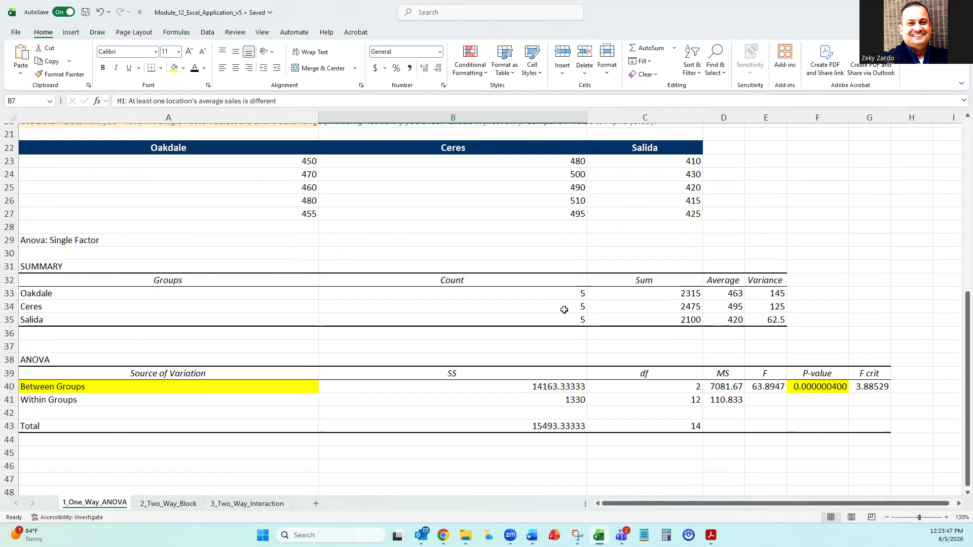
pyautogui.click(48, 389)
pyautogui.click(817, 387)
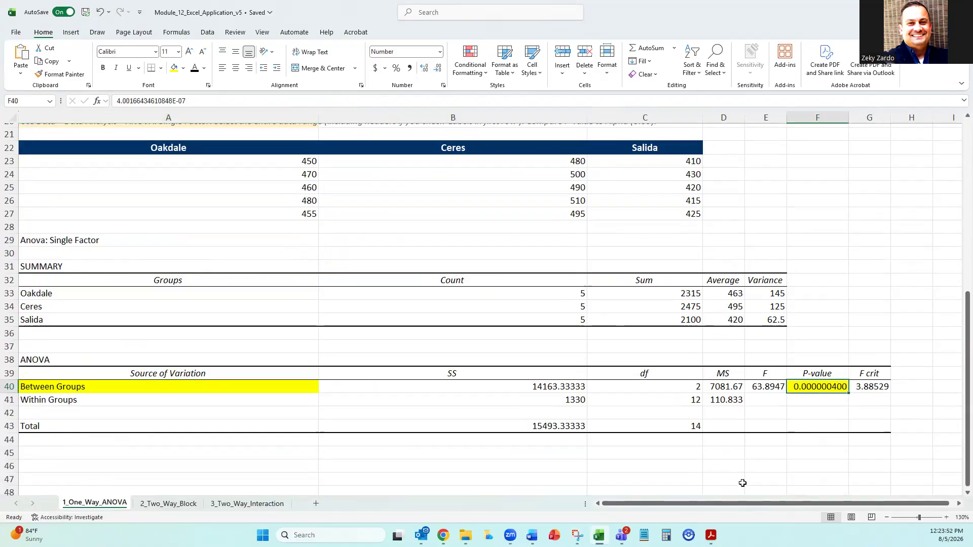
pyautogui.scroll(5, 694, 437)
pyautogui.click(364, 238)
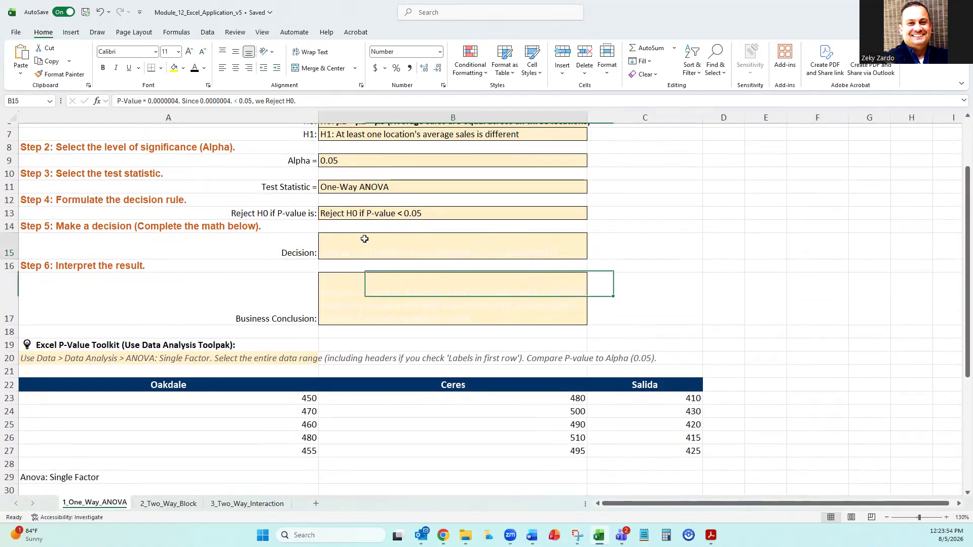
pyautogui.click(195, 68)
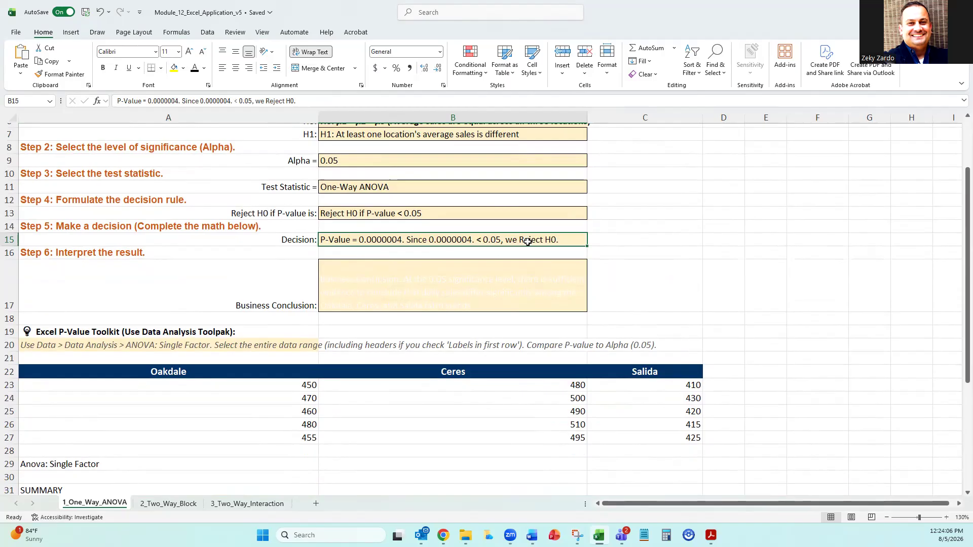
# Format the null hypothesis in B6 with strikethrough and a red font colour to mark it as rejected.
pyautogui.scroll(2, 538, 242)
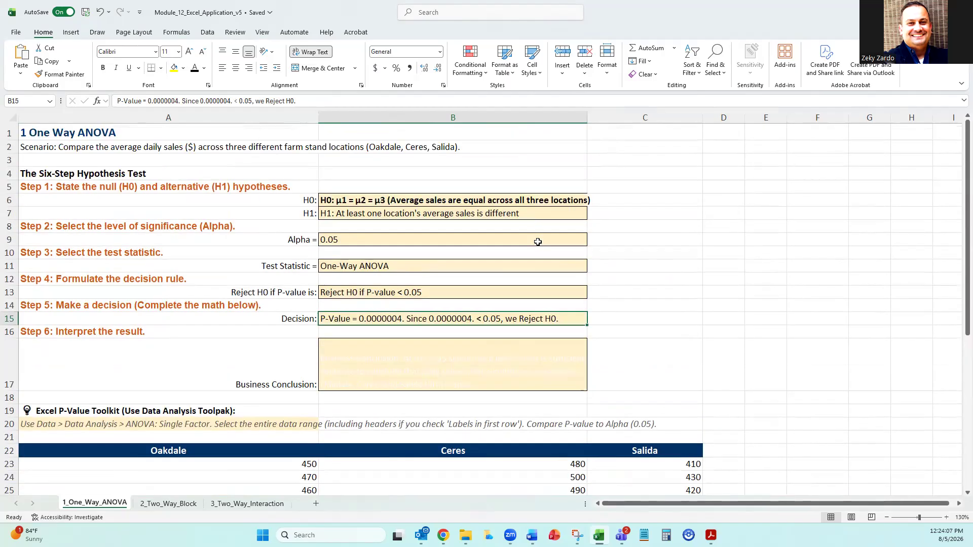
pyautogui.click(438, 197)
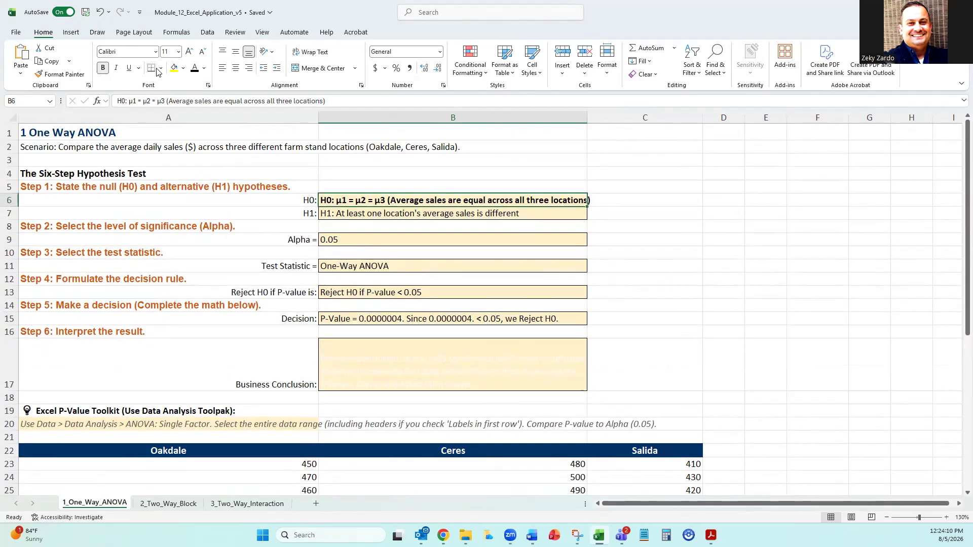
pyautogui.click(361, 85)
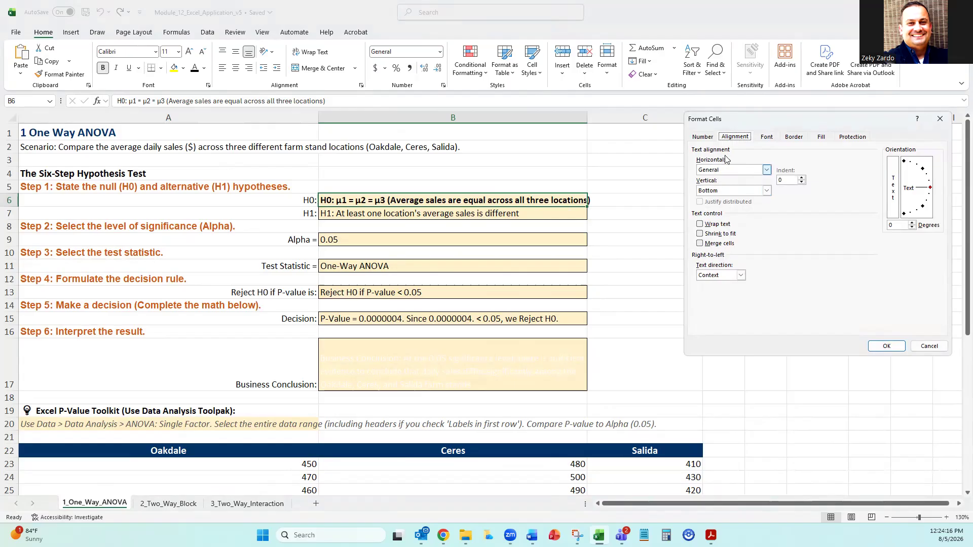
pyautogui.click(768, 138)
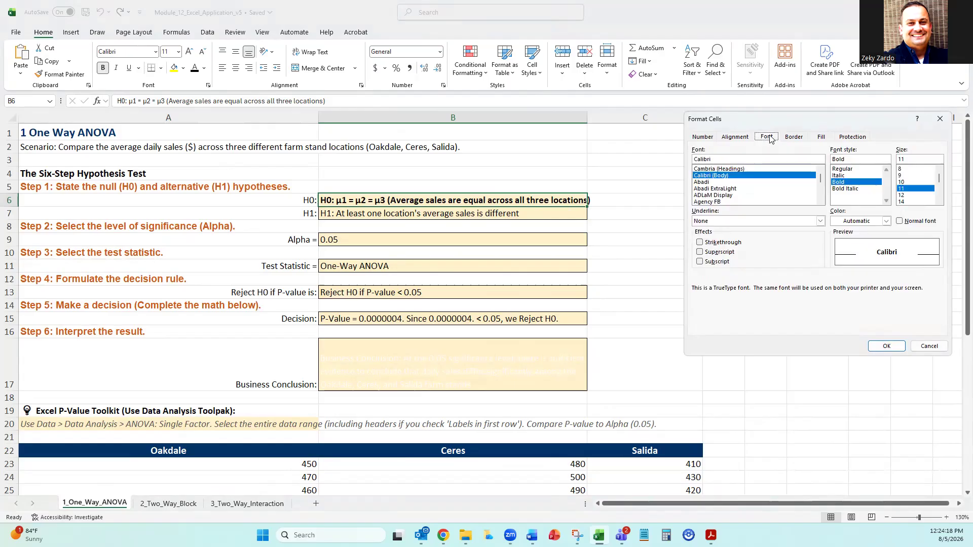
pyautogui.click(715, 242)
pyautogui.click(886, 221)
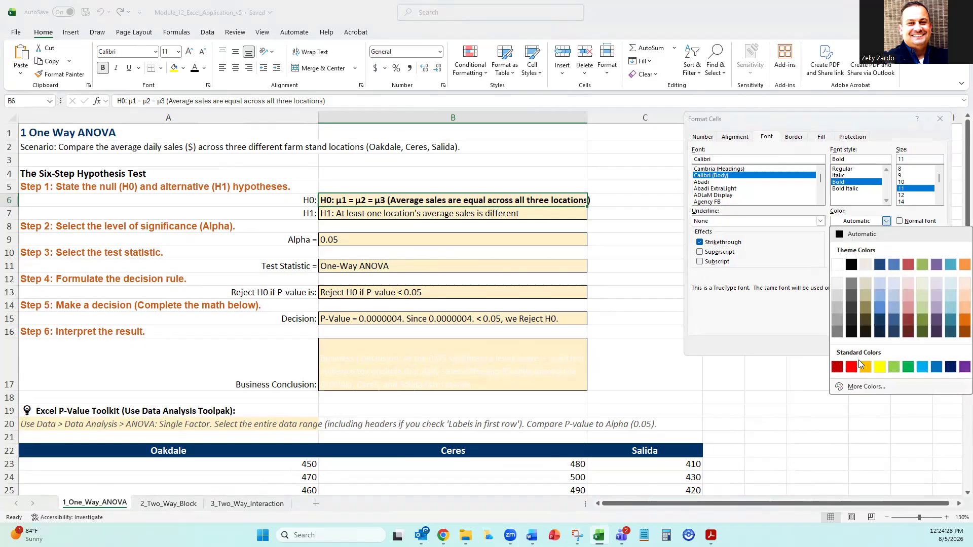
pyautogui.click(851, 370)
pyautogui.click(884, 348)
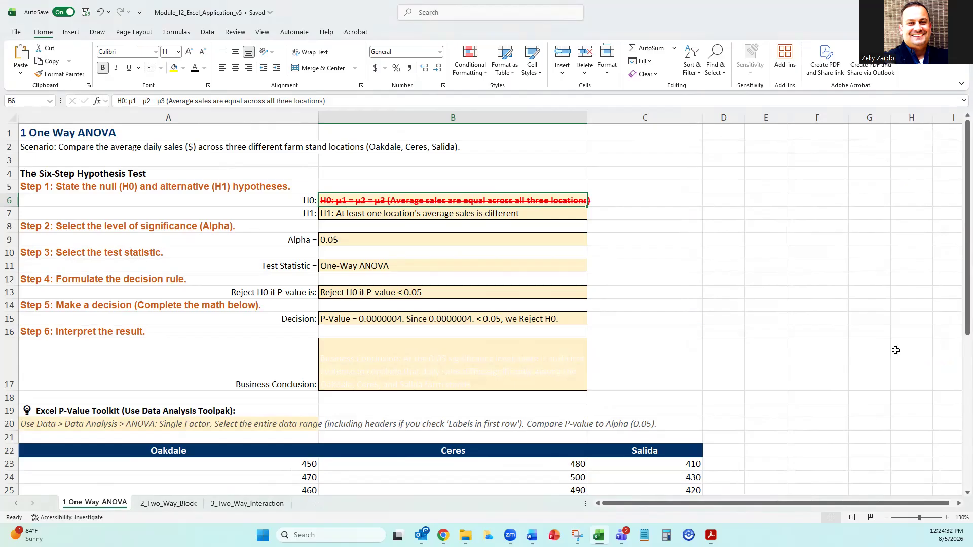
# Reveal the hidden business conclusion in B17 by giving its text a black font.
pyautogui.click(355, 211)
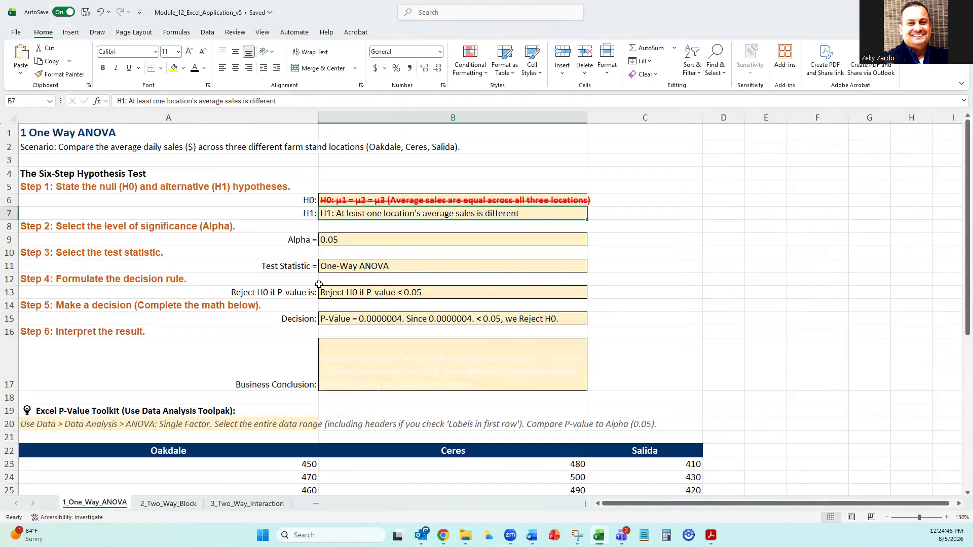
pyautogui.scroll(-2, 319, 284)
pyautogui.click(369, 280)
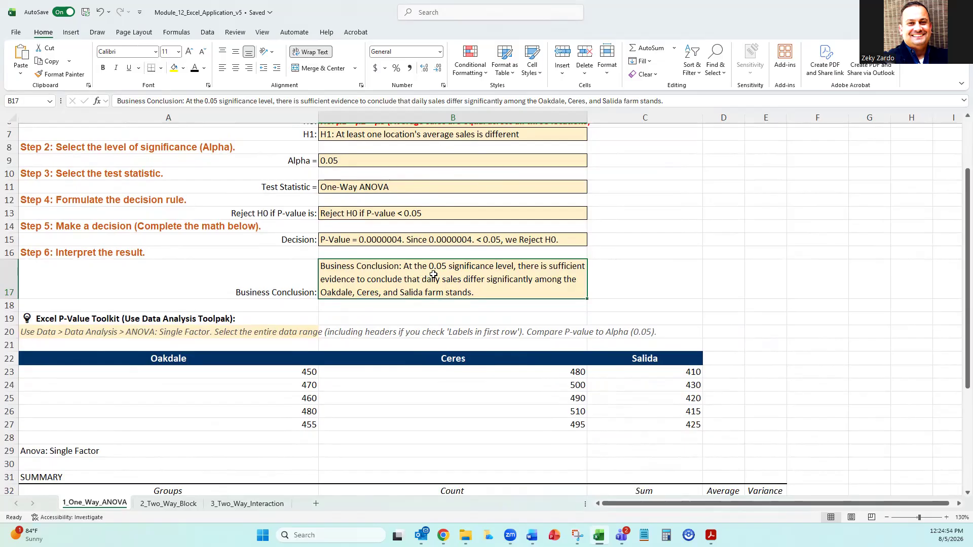
# Review the business conclusion in B17 against alpha in B9, the toolkit instructions in A19:A20 and the Between Groups P-value in F40.
pyautogui.click(379, 161)
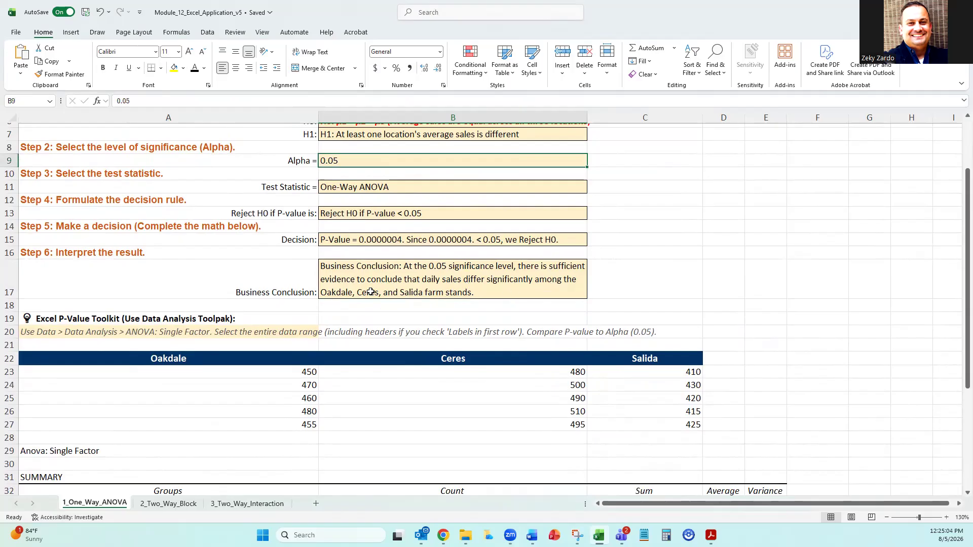
pyautogui.click(479, 293)
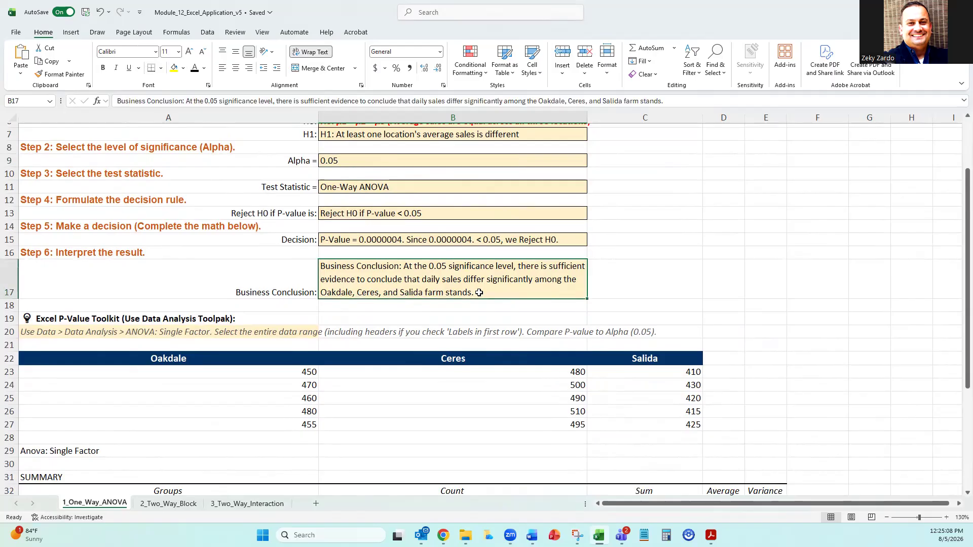
pyautogui.scroll(-5, 638, 281)
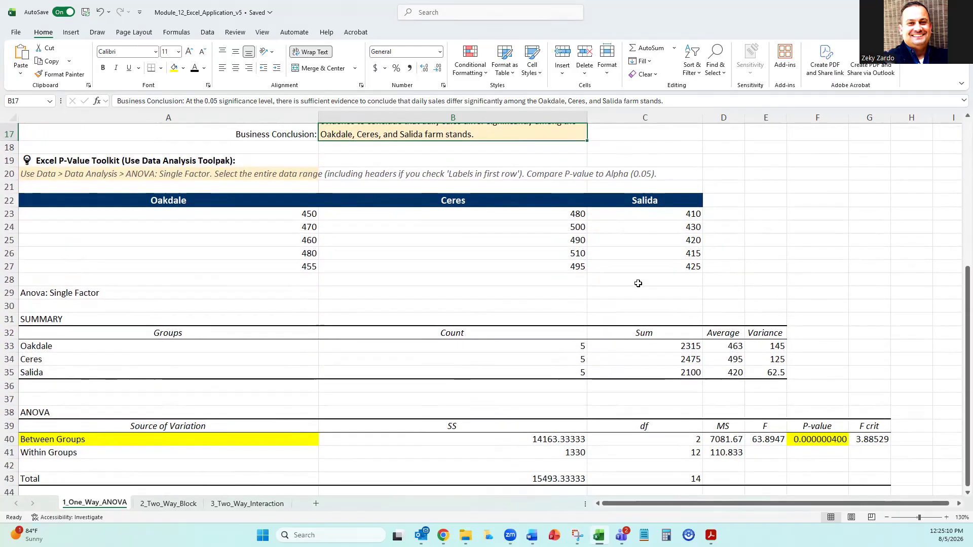
pyautogui.scroll(-3, 638, 281)
pyautogui.scroll(1, 637, 280)
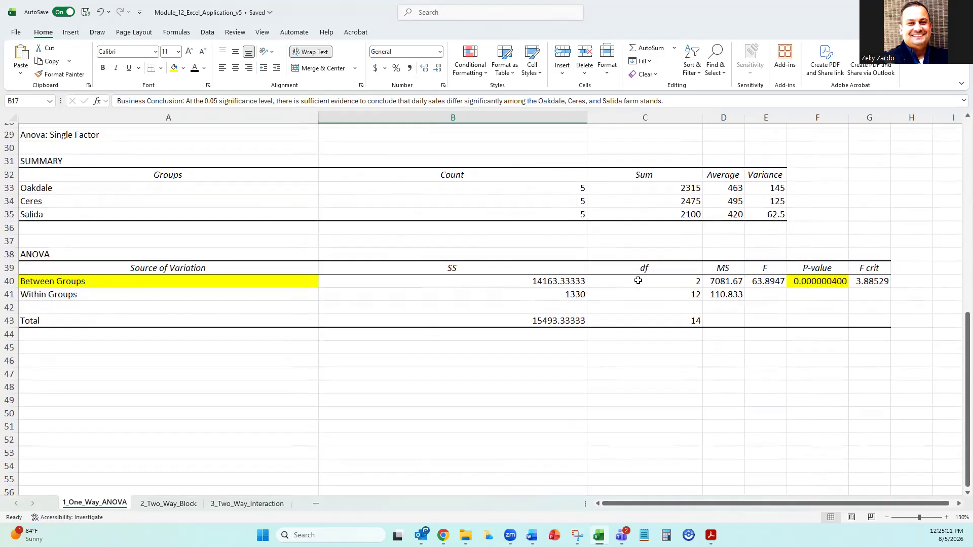
pyautogui.moveTo(811, 277); pyautogui.dragTo(810, 274)
pyautogui.click(811, 278)
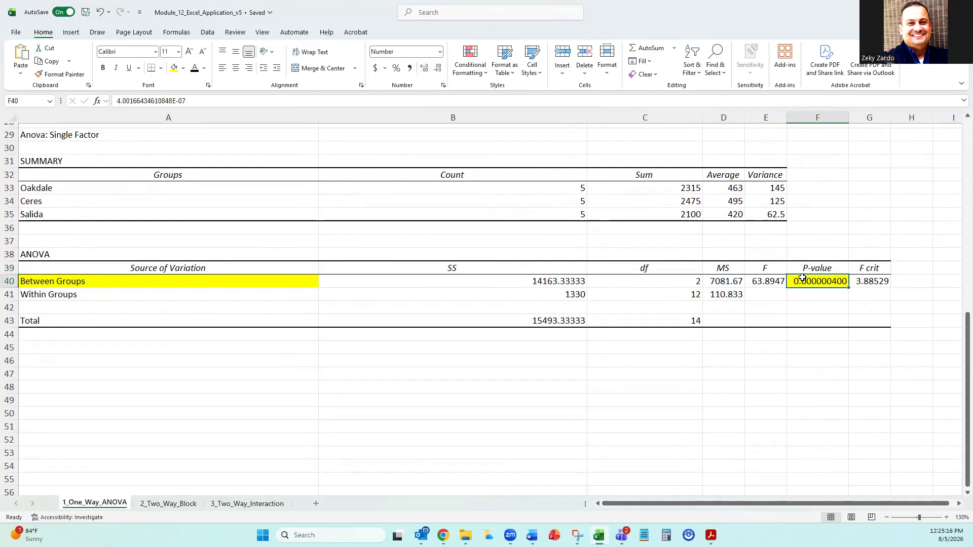
pyautogui.scroll(5, 797, 279)
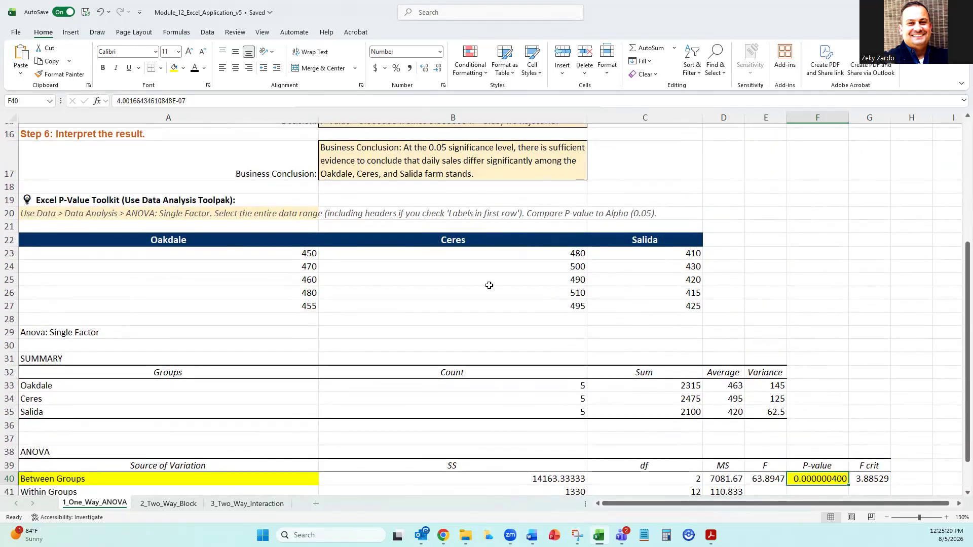
pyautogui.click(64, 202)
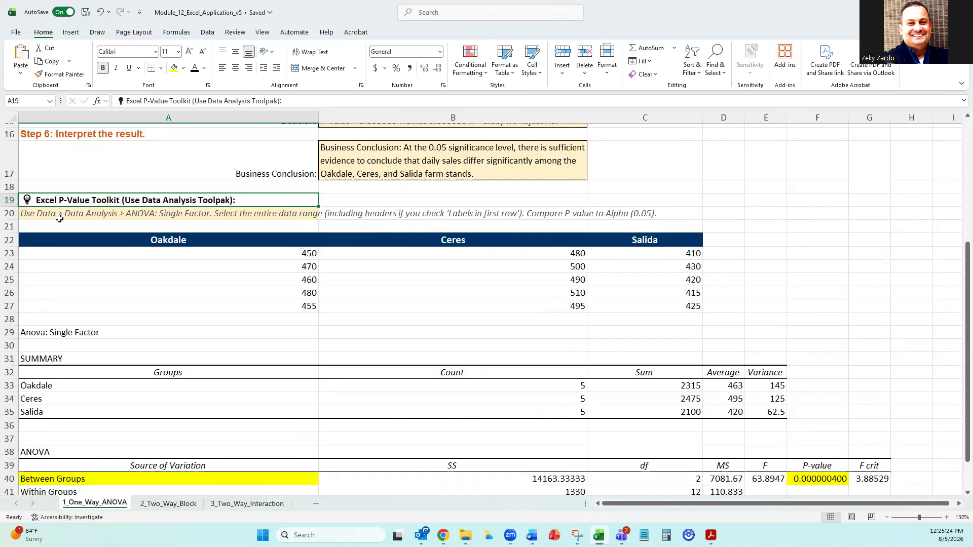
pyautogui.click(185, 218)
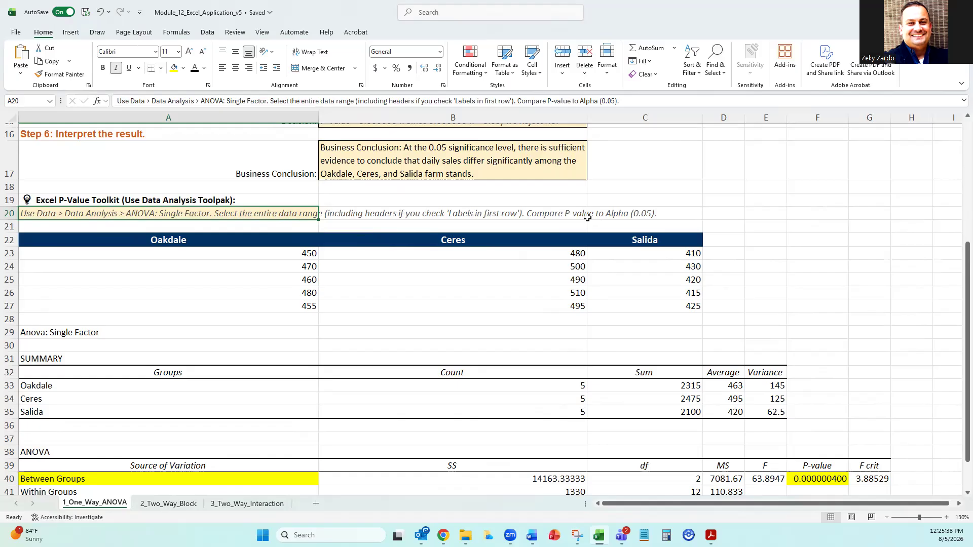
pyautogui.scroll(-3, 588, 217)
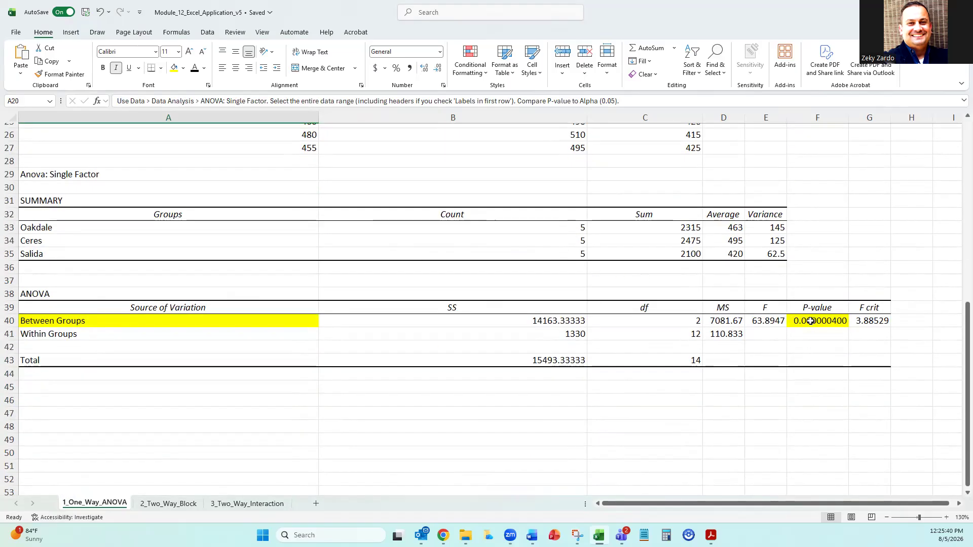
pyautogui.click(811, 321)
pyautogui.click(107, 319)
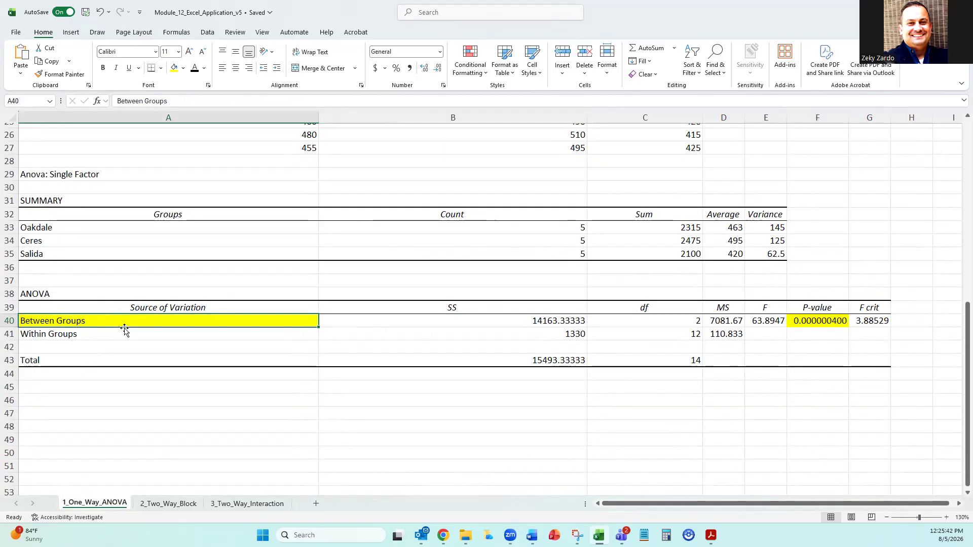
# Review the decision in B15, both hypotheses in B6 and B7, and the business conclusion in B17.
pyautogui.scroll(6, 426, 210)
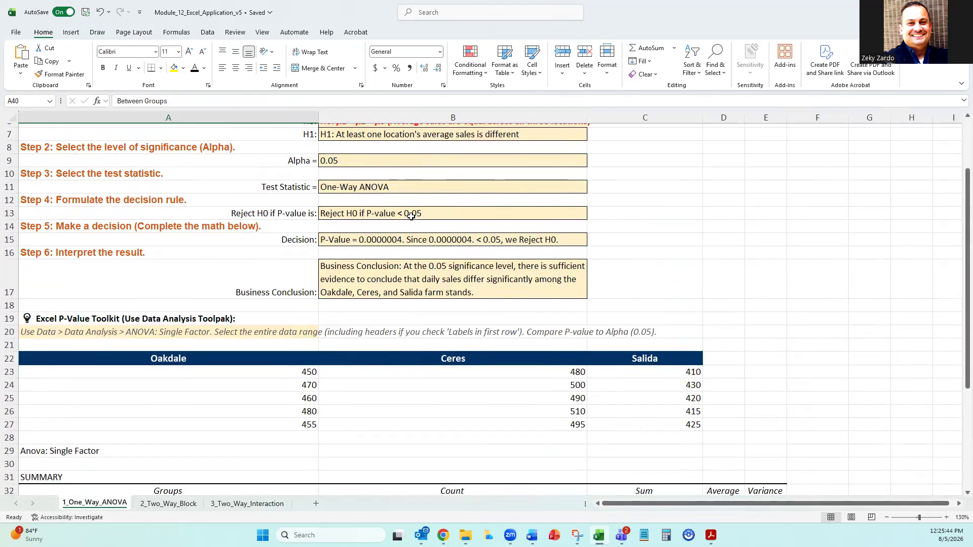
pyautogui.click(405, 243)
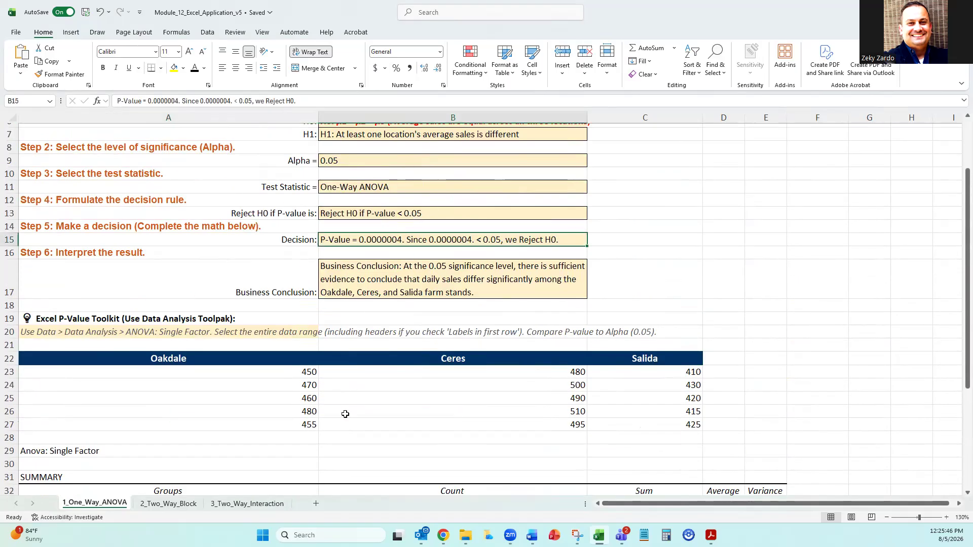
pyautogui.scroll(2, 345, 414)
pyautogui.click(361, 201)
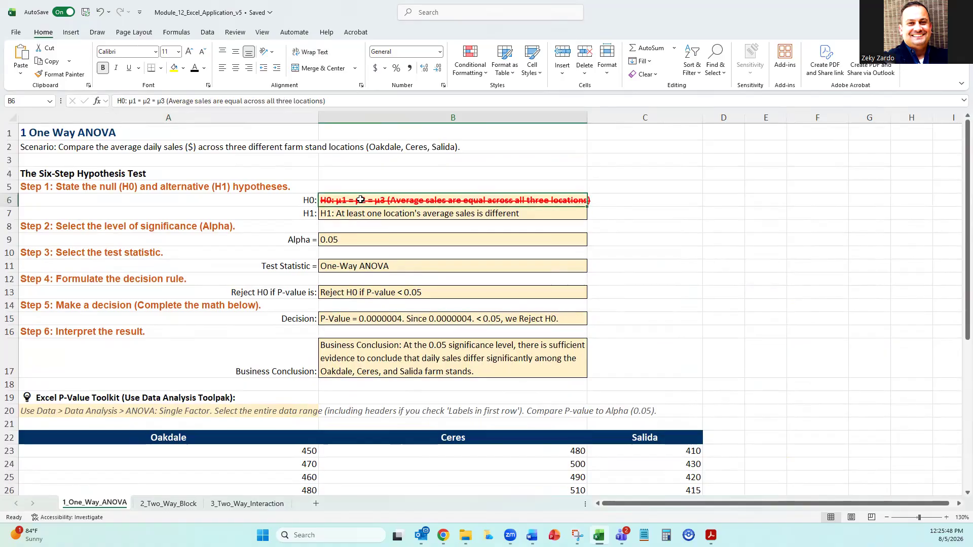
pyautogui.click(350, 216)
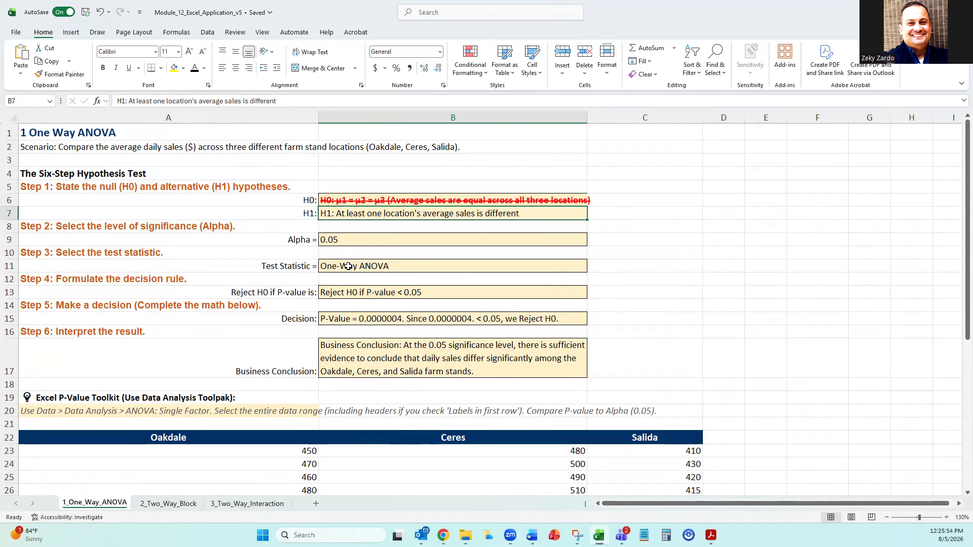
pyautogui.scroll(-2, 348, 266)
pyautogui.click(358, 276)
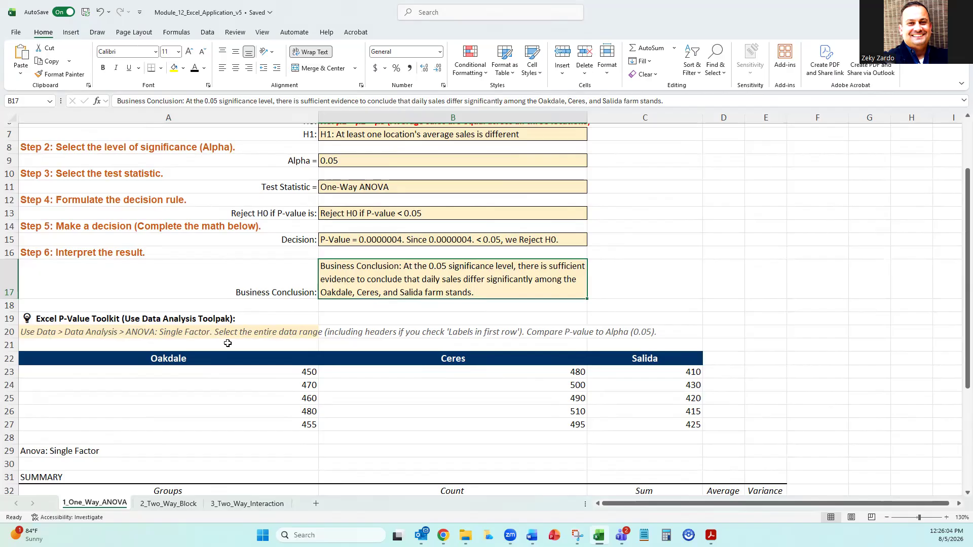
pyautogui.scroll(2, 228, 344)
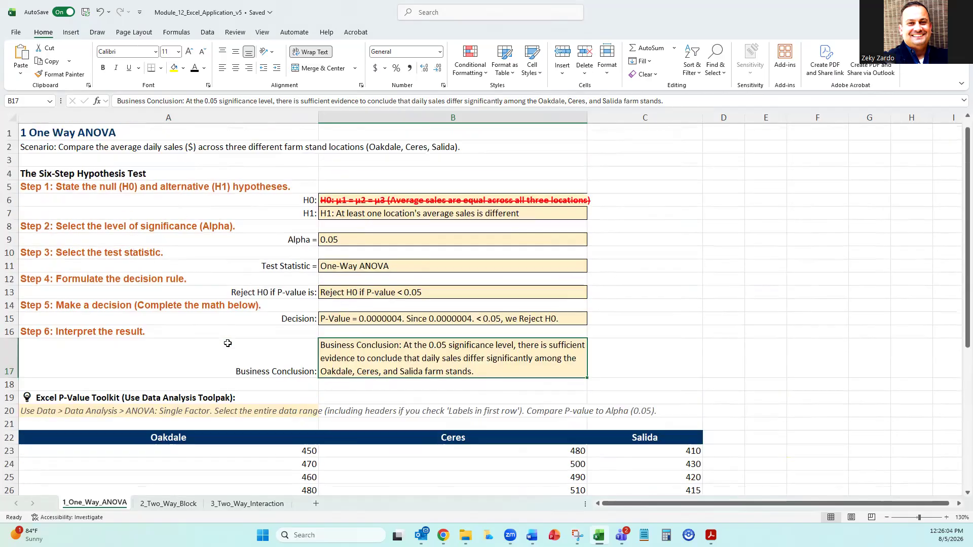
# Open the 2_Two_Way_Block sheet and select the fertilizer scenario in A2 to read it.
pyautogui.click(169, 503)
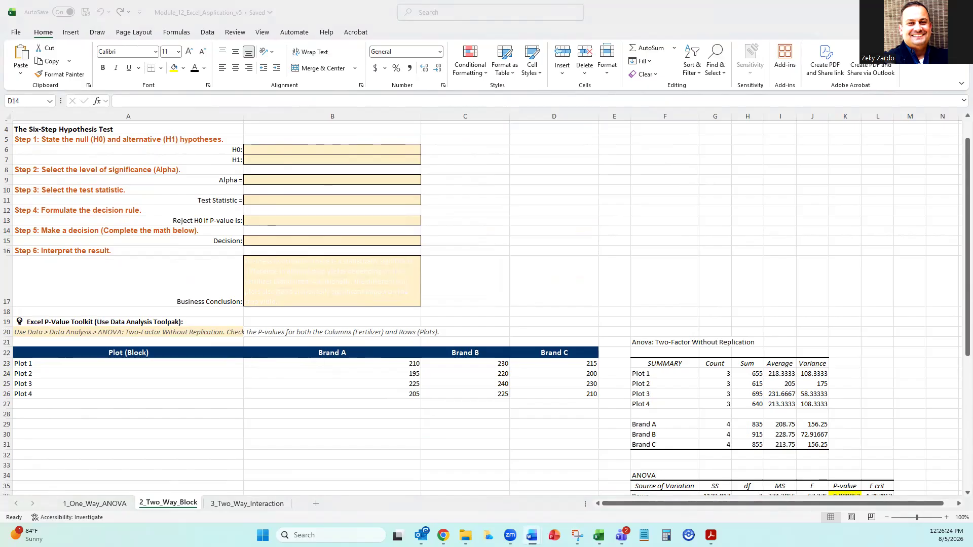
pyautogui.click(324, 149)
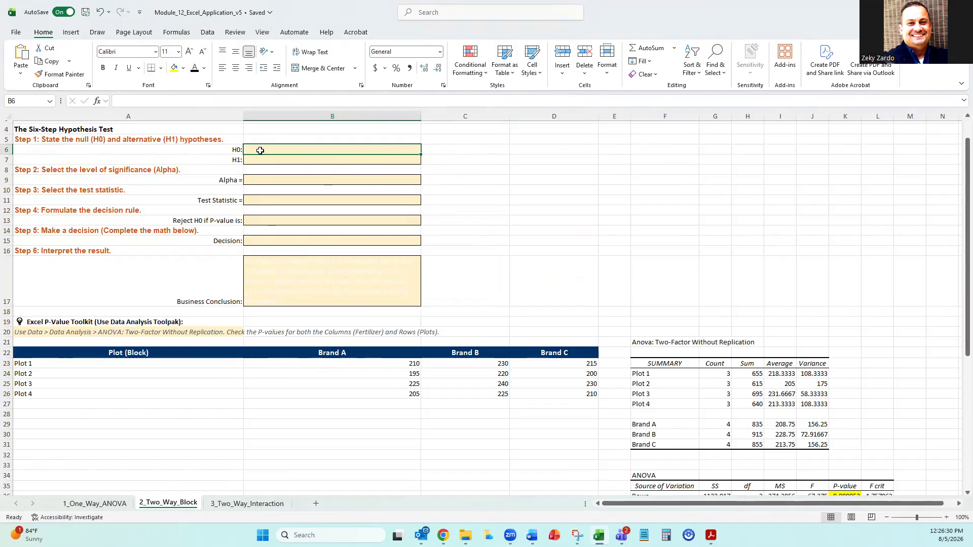
pyautogui.scroll(1, 260, 150)
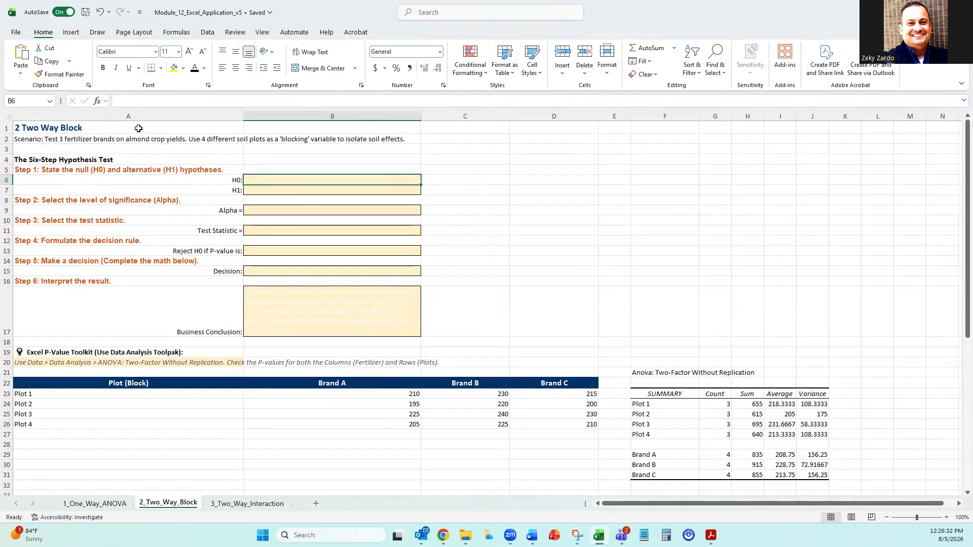
pyautogui.click(119, 138)
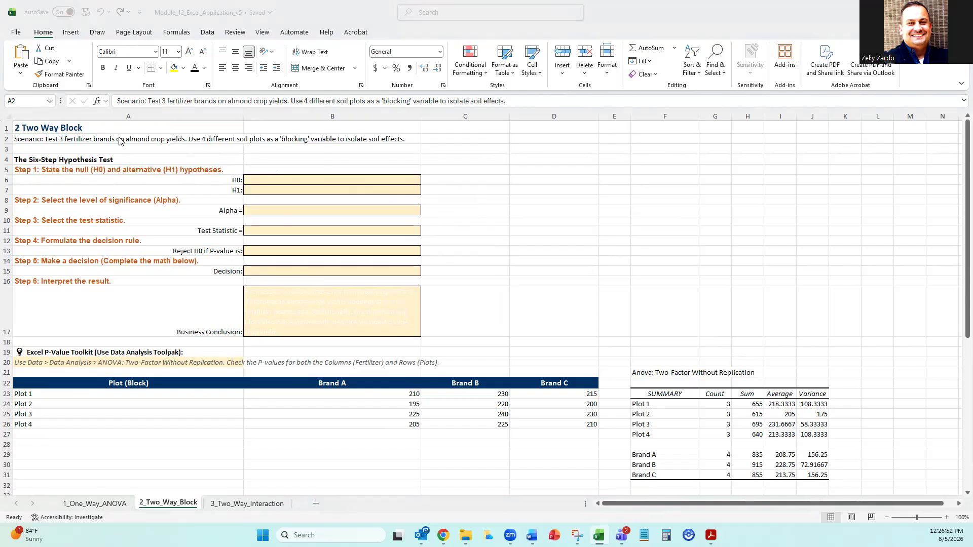
# Switch to the student guide in Word, read the section on Two-Way ANOVA with a blocking variable, and return to the Excel workbook.
pyautogui.hotkey('alt', 'Tab')
pyautogui.scroll(-20, 827, 329)
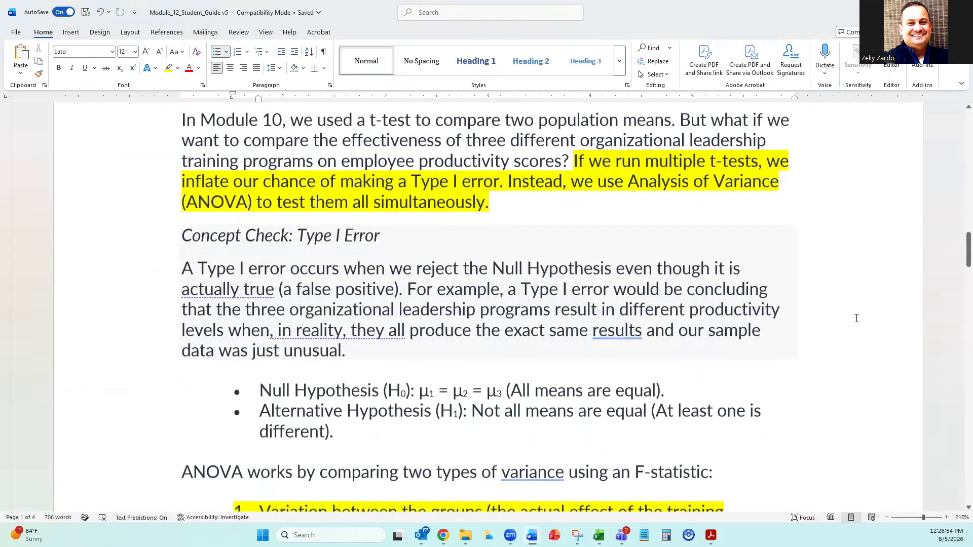
pyautogui.scroll(-3, 852, 305)
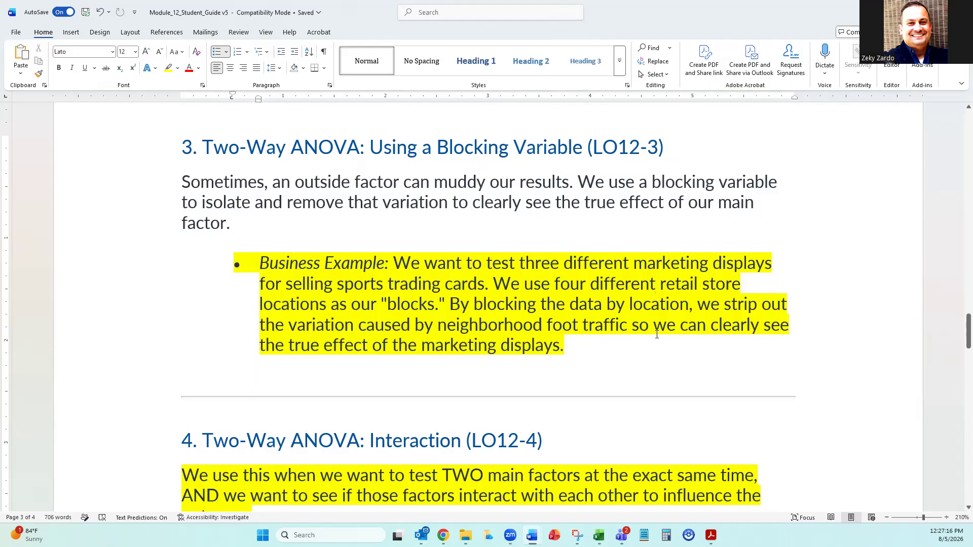
pyautogui.hotkey('alt', 'Tab')
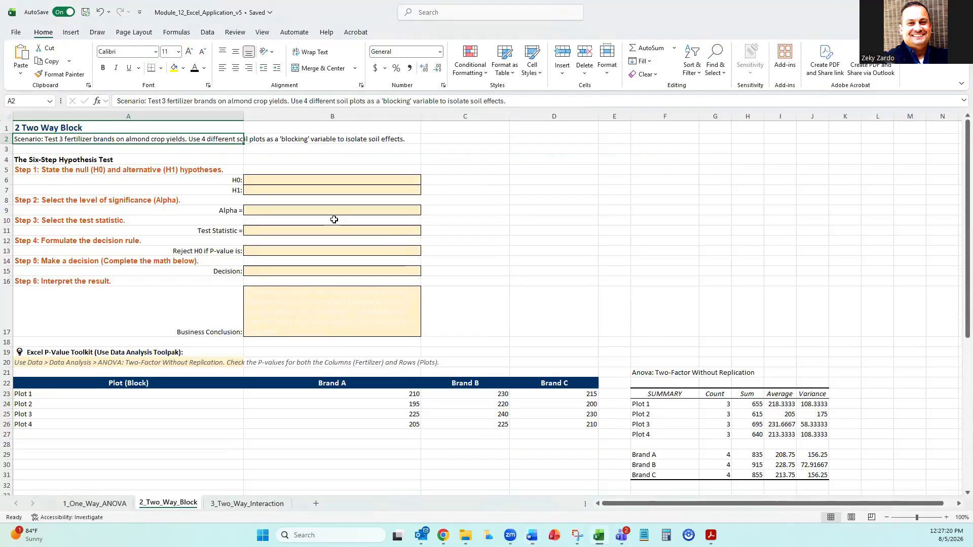
# Copy the null hypothesis from the Word guide into B6: "H0 (Brand): µ1 = µ2 = µ3 (Crop yields are equal across fertilizer brands)".
pyautogui.click(75, 152)
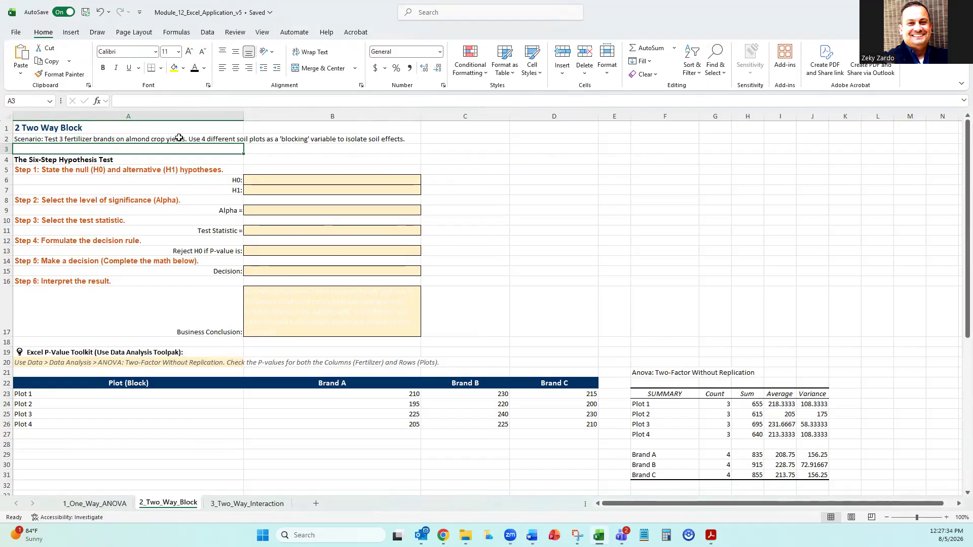
pyautogui.moveTo(627, 248); pyautogui.dragTo(635, 249)
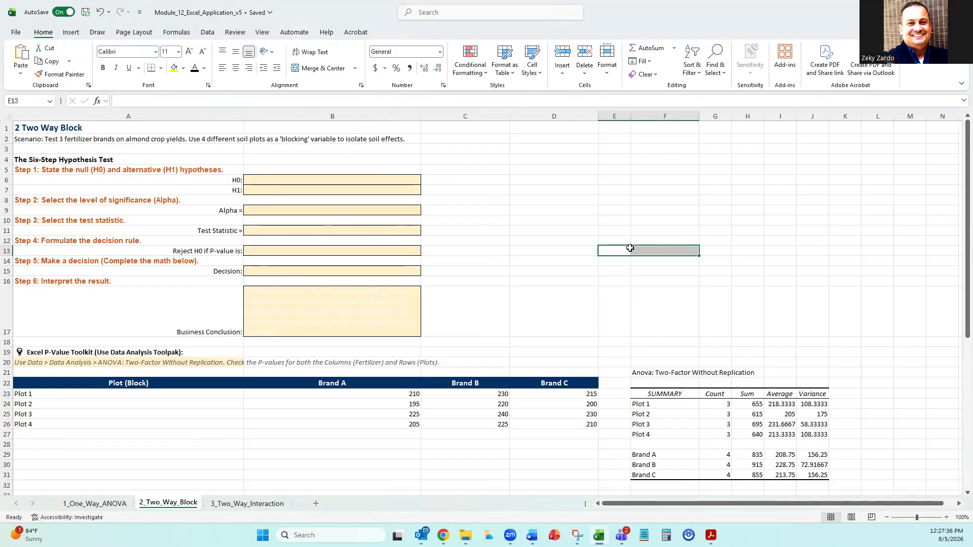
pyautogui.click(294, 181)
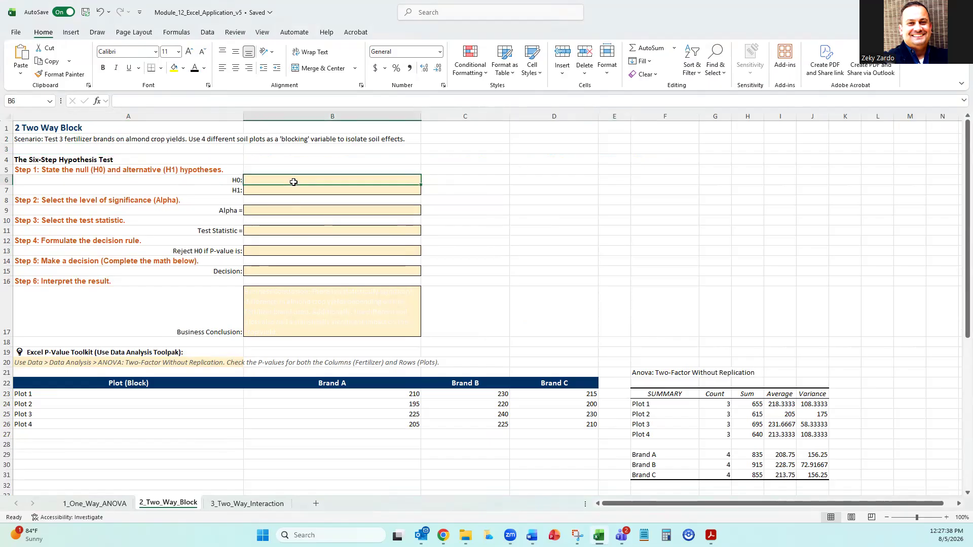
pyautogui.hotkey('alt', 'Tab')
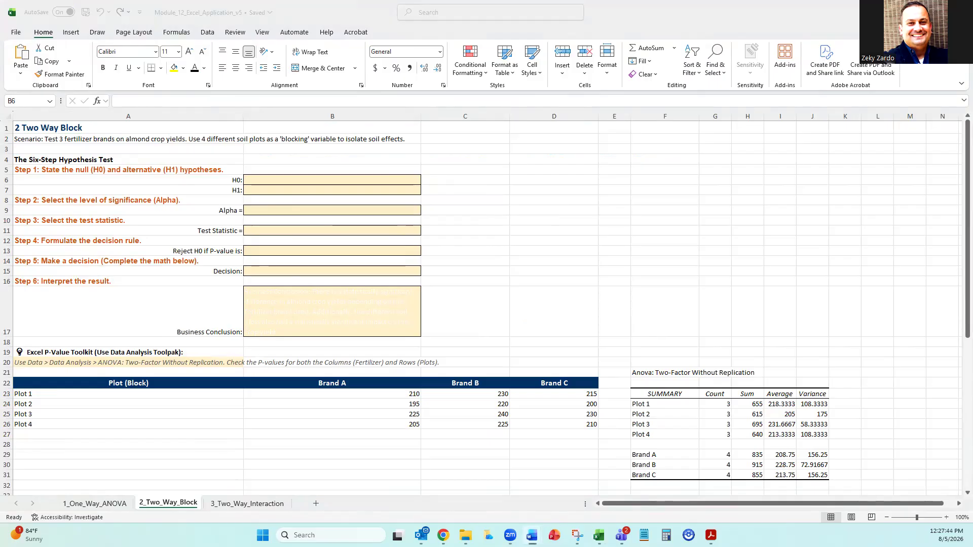
pyautogui.click(265, 182)
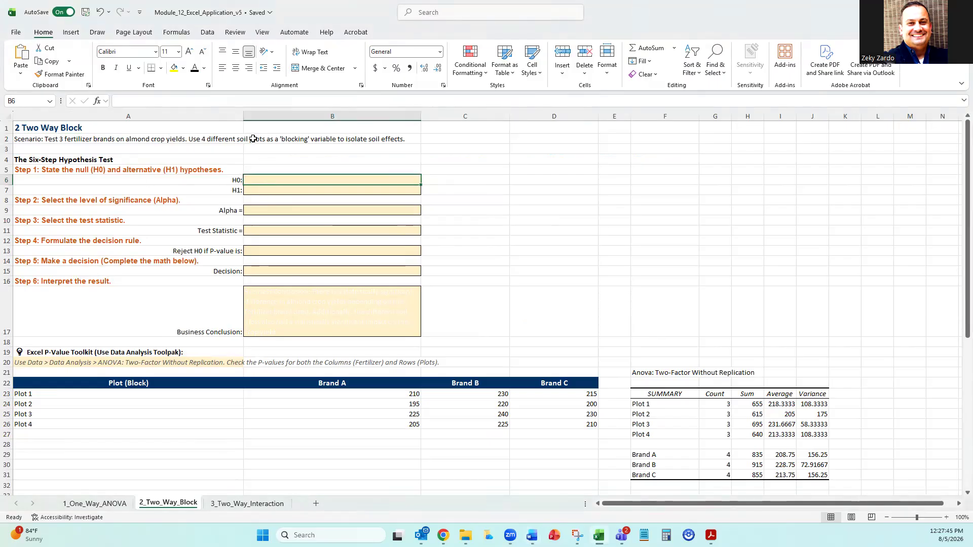
pyautogui.click(234, 99)
pyautogui.write('H0 (Brand): μ1 = μ2 = μ3 (Crop yields are equal across fertilizer brands)')
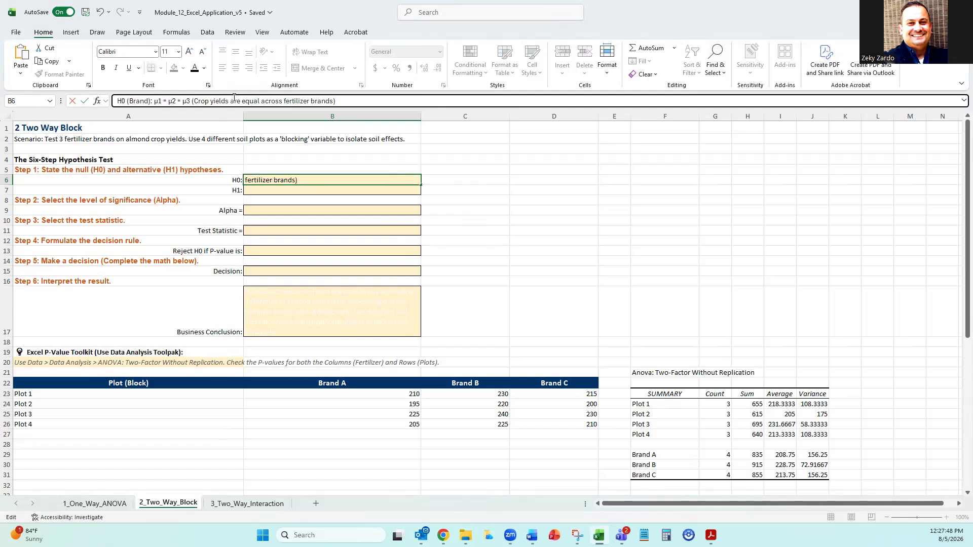
pyautogui.click(486, 224)
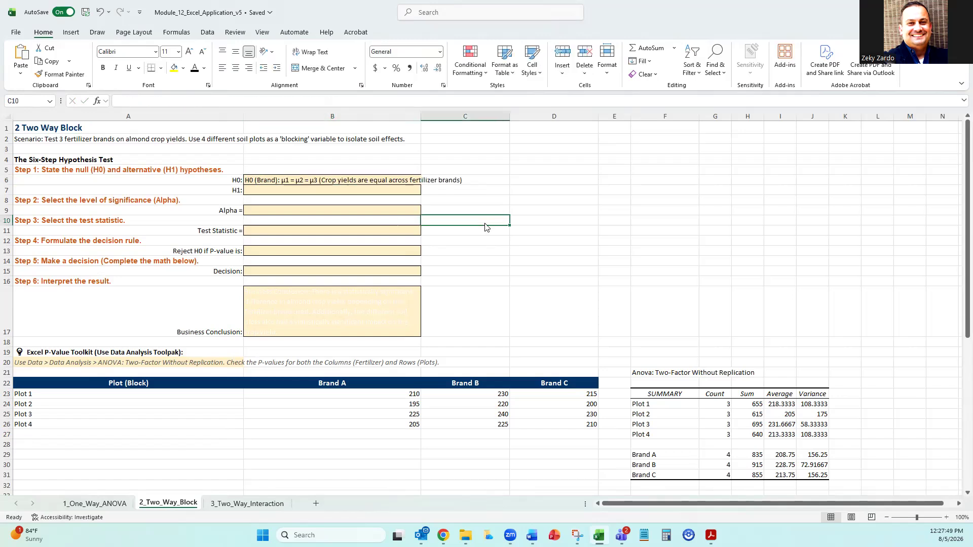
# Wrap the null hypothesis text in B6 and zoom the sheet to 130% for easier reading.
pyautogui.click(324, 176)
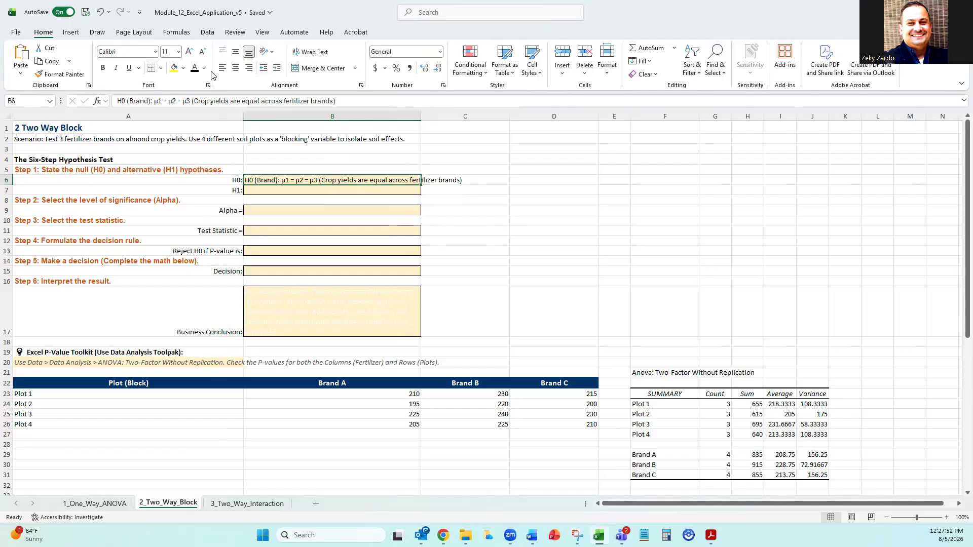
pyautogui.click(310, 51)
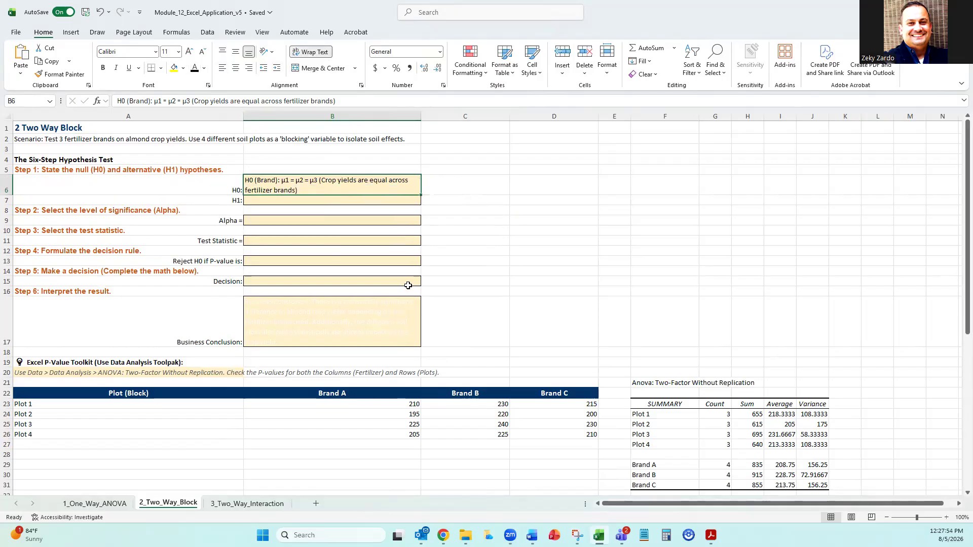
pyautogui.keyDown('ctrl'); pyautogui.scroll(3, 433, 264); pyautogui.keyUp('ctrl')
pyautogui.hscroll(2, 432, 264)
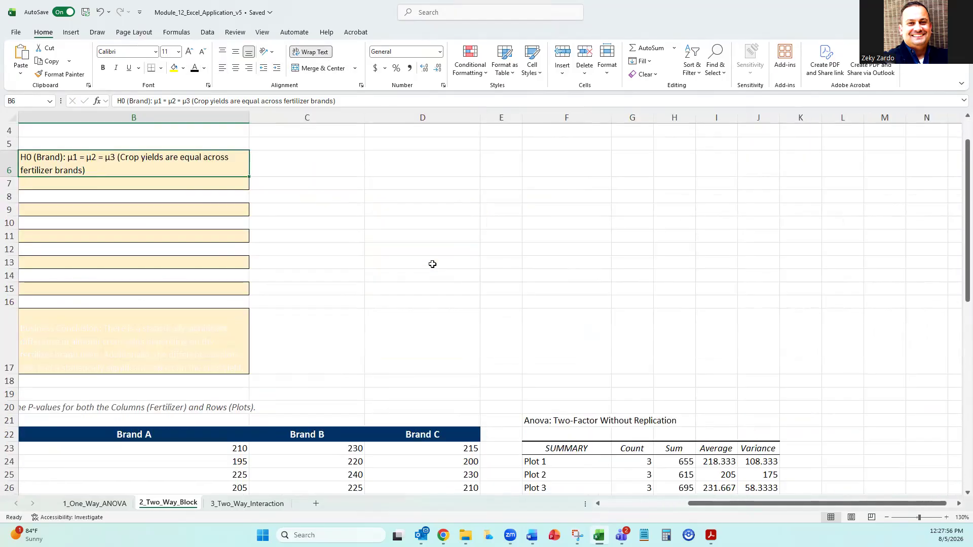
pyautogui.hscroll(-2, 527, 428)
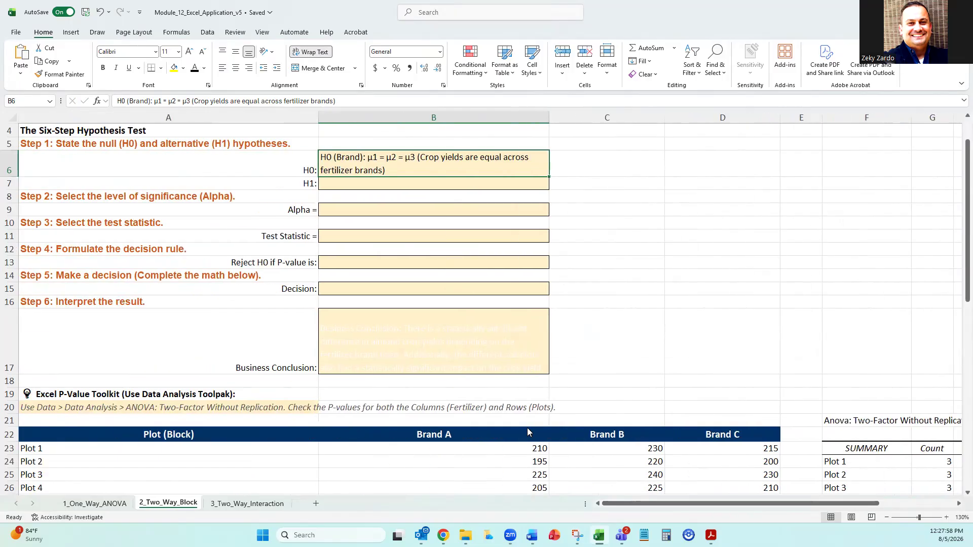
pyautogui.scroll(1, 527, 428)
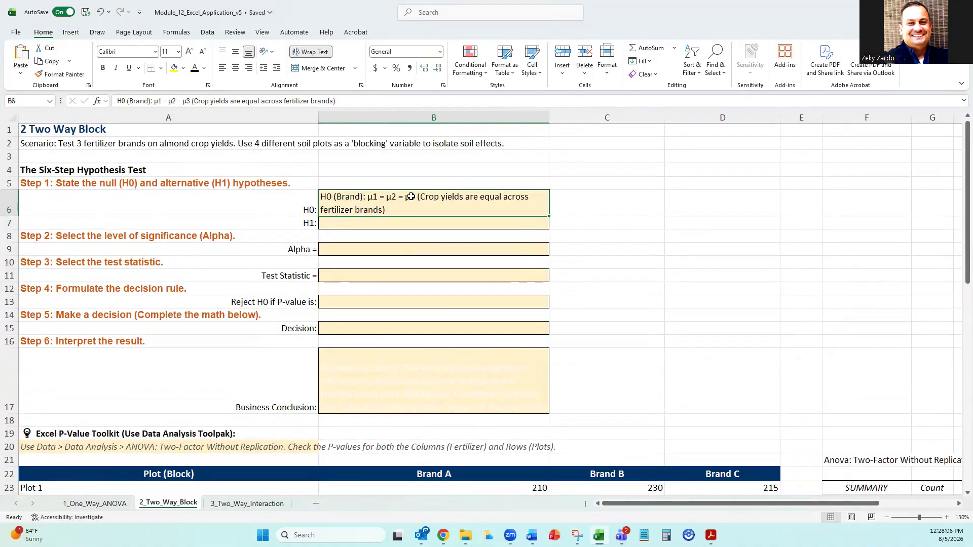
# Copy the alternative hypothesis from the Word guide into B7: "At least one brand has a different yield".
pyautogui.click(400, 225)
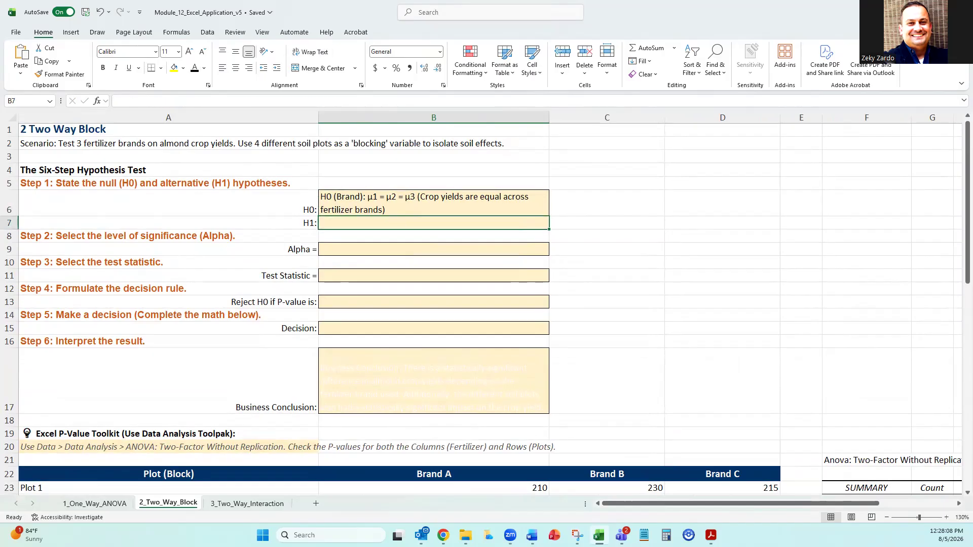
pyautogui.hotkey('alt', 'Tab')
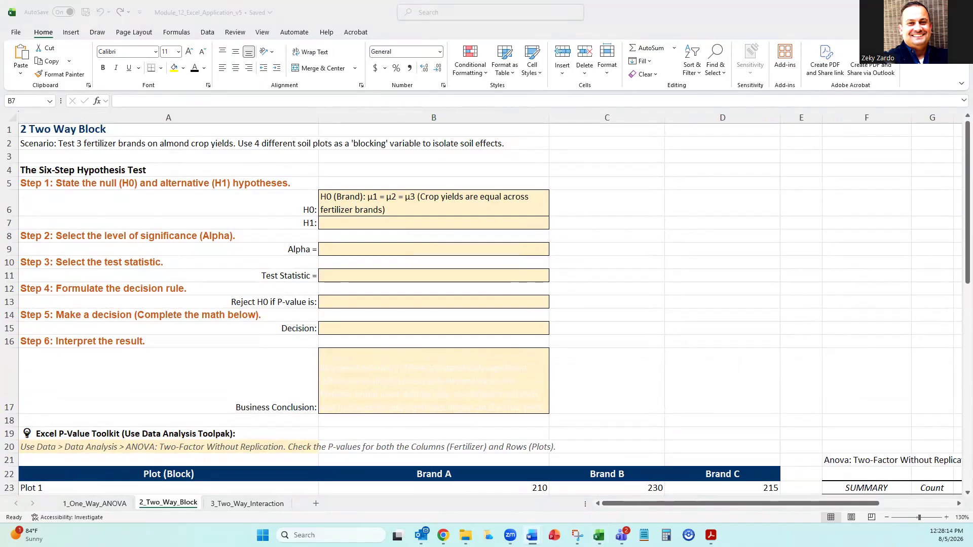
pyautogui.click(350, 223)
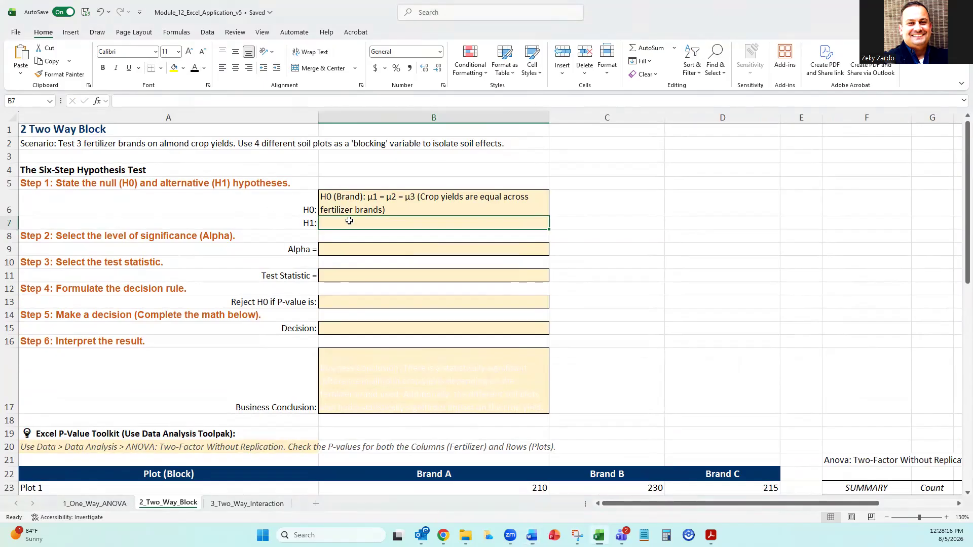
pyautogui.click(257, 100)
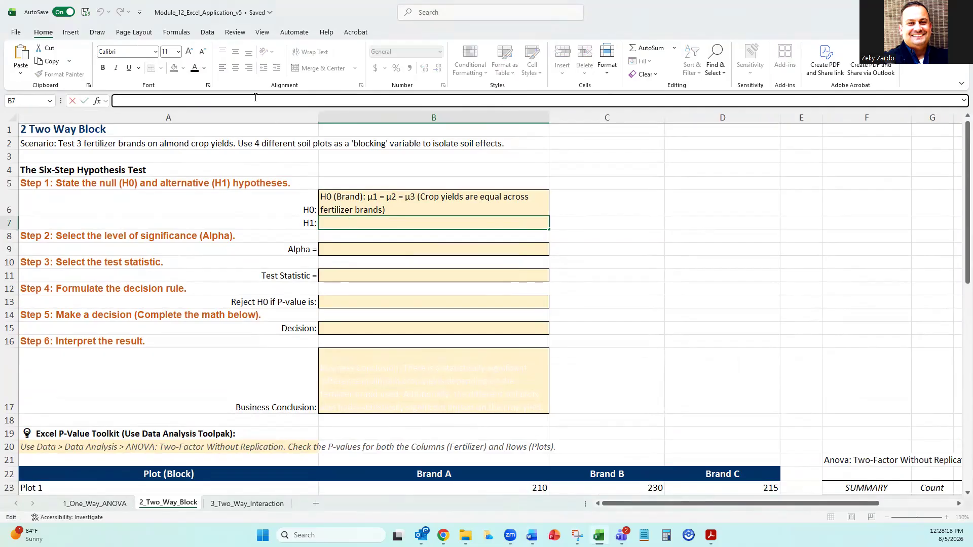
pyautogui.write('At least one brand has a different yield')
pyautogui.press('Return')
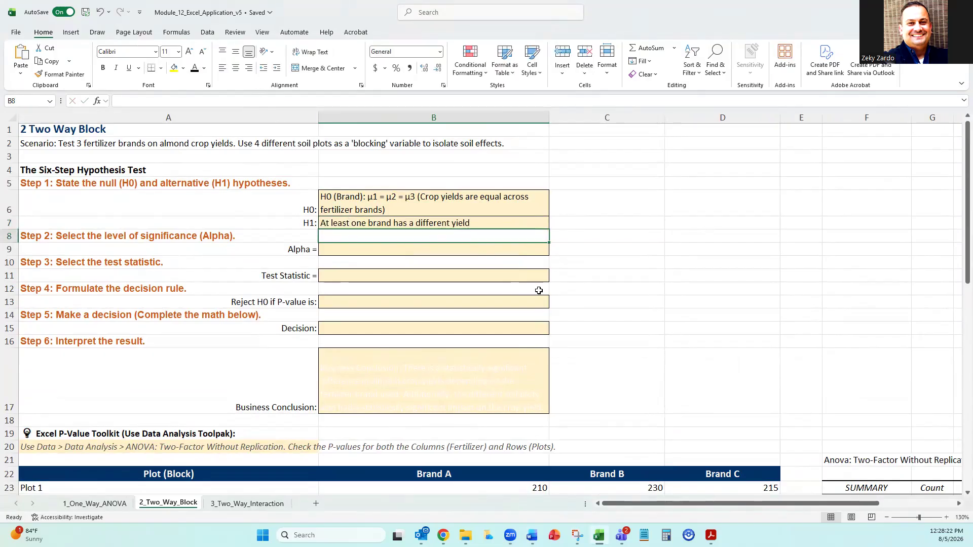
# Enter a significance level of 0.05 in the Alpha cell B9.
pyautogui.click(335, 251)
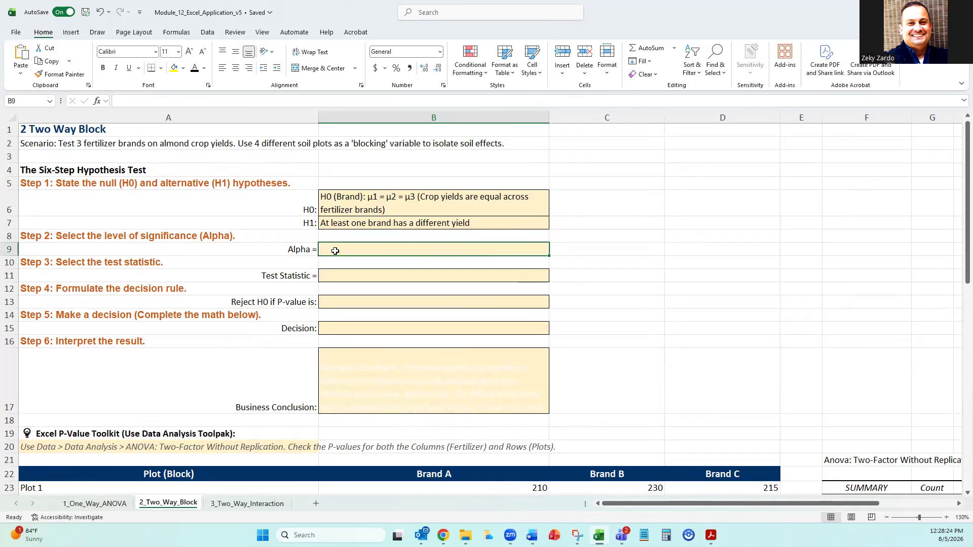
pyautogui.write('0')
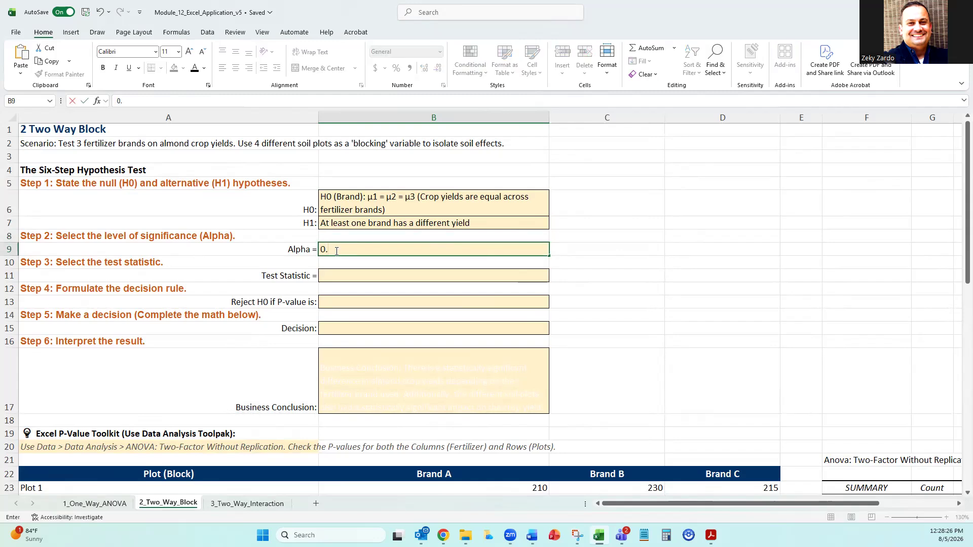
pyautogui.write('.05')
# Copy the test statistic from the Word guide into B11: "Two-Factor ANOVA Without Replication".
pyautogui.hotkey('alt', 'Tab')
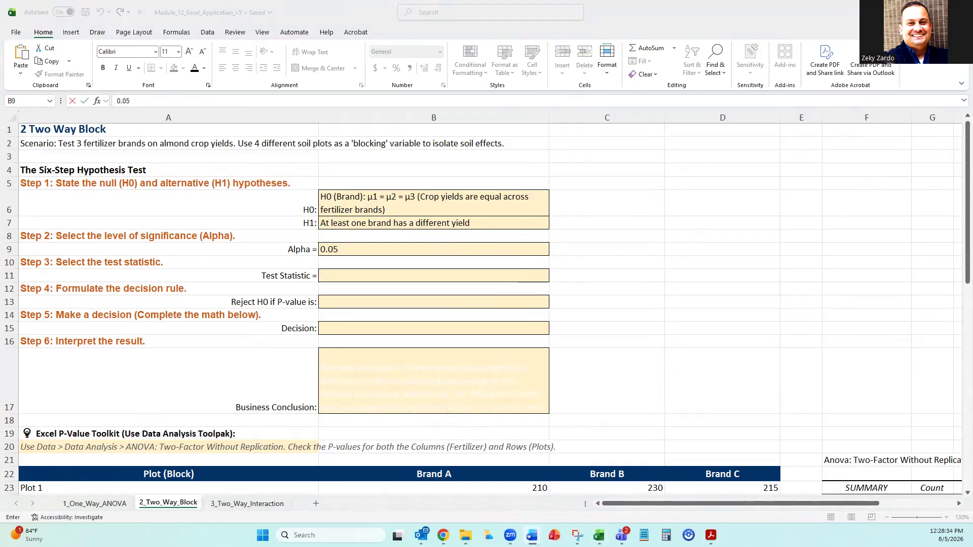
pyautogui.click(329, 276)
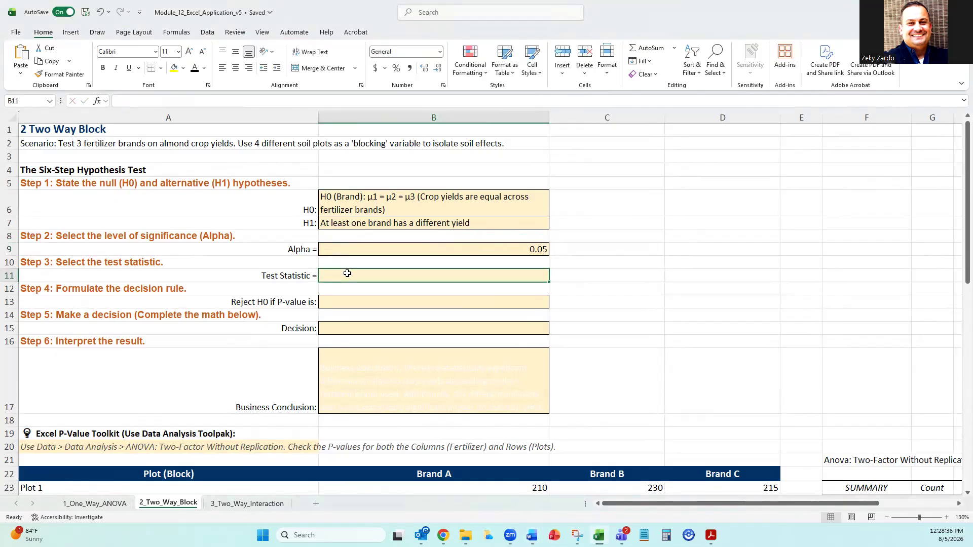
pyautogui.click(202, 100)
pyautogui.write('Two-Factor ANOVA Without Replication')
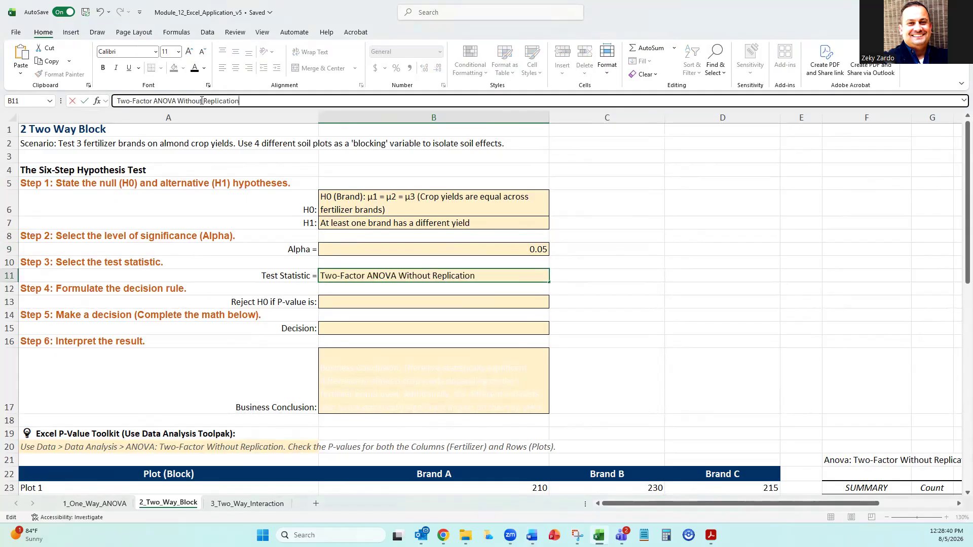
pyautogui.press('Return')
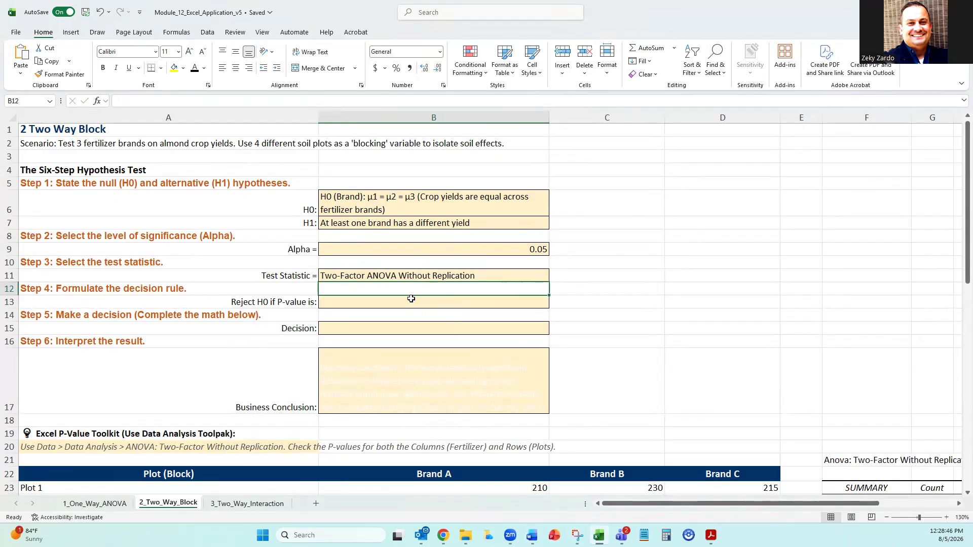
# Copy the decision rule "Reject H0 if P-value < 0.05" from the Word guide into B13, and left-align the alpha value in B9.
pyautogui.hotkey('alt', 'Tab')
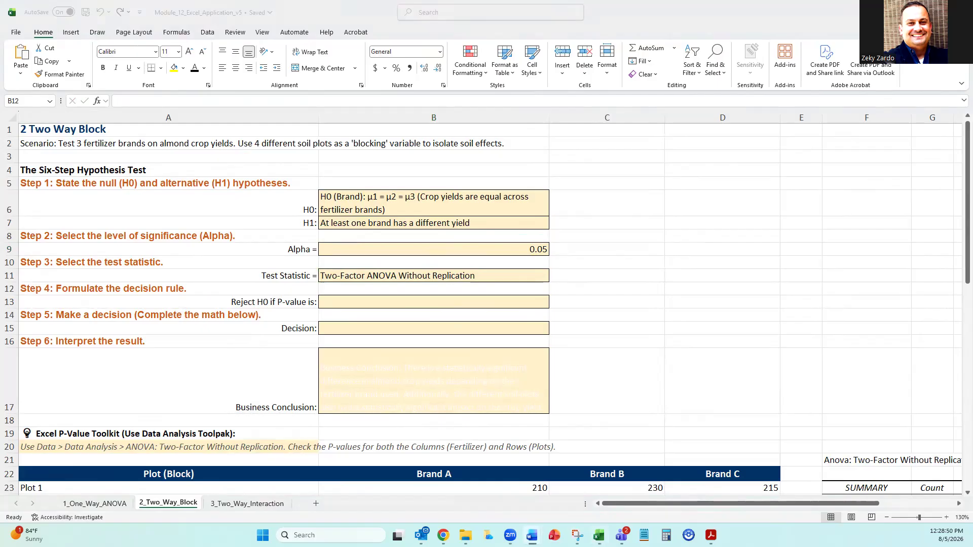
pyautogui.hotkey('alt', 'Tab')
pyautogui.click(324, 303)
pyautogui.click(249, 101)
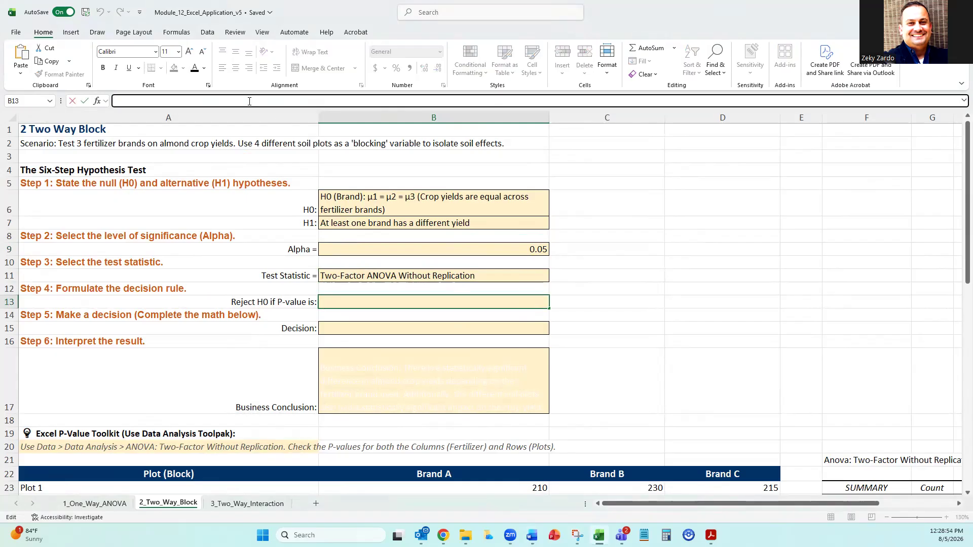
pyautogui.write('Reject H0 if P-value < 0.05')
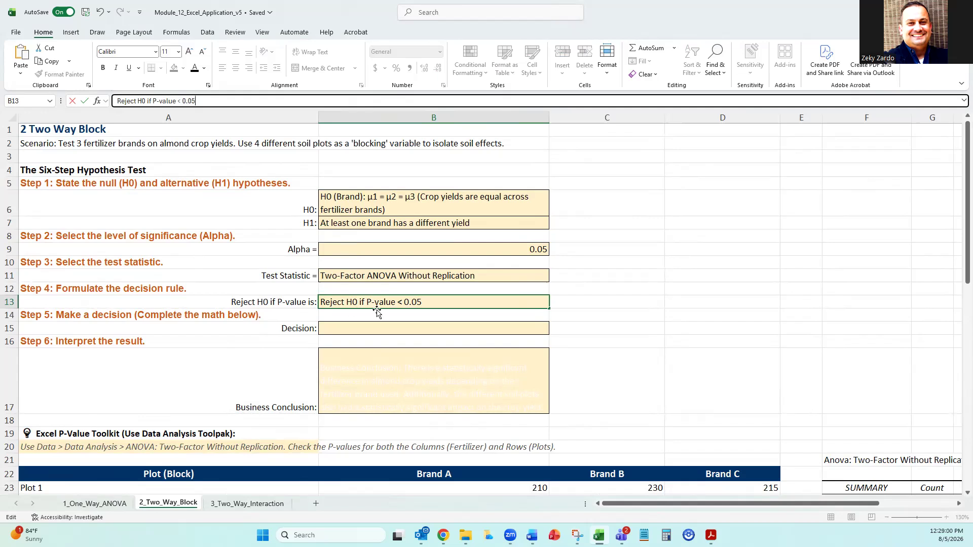
pyautogui.click(633, 301)
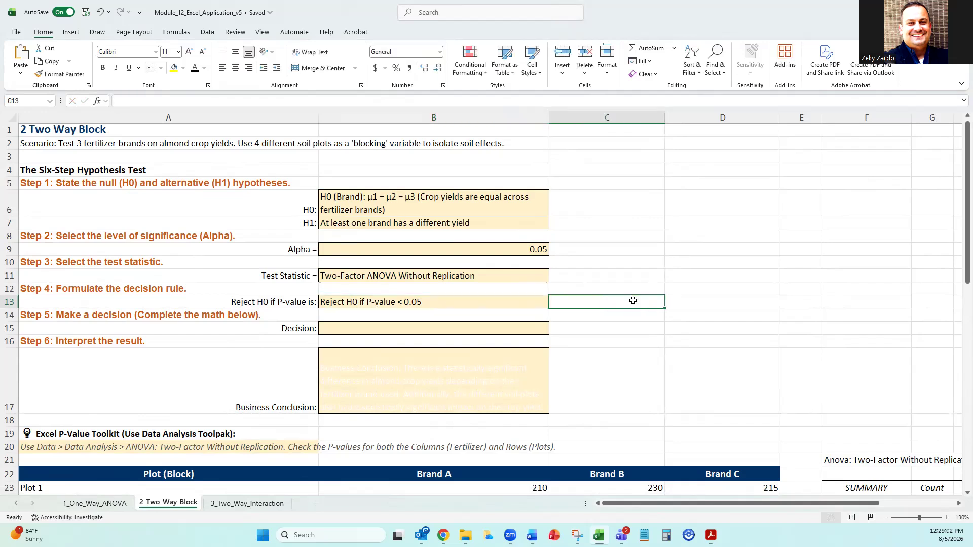
pyautogui.click(541, 251)
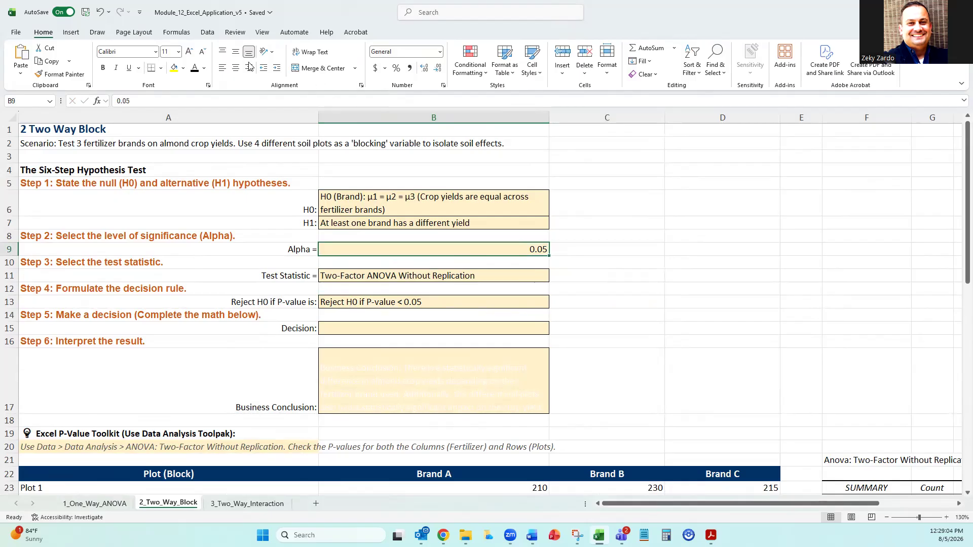
pyautogui.click(223, 68)
# Open the Anova: Two-Factor Without Replication tool from the Data Analysis ToolPak for the fertilizer yield table.
pyautogui.scroll(-4, 616, 310)
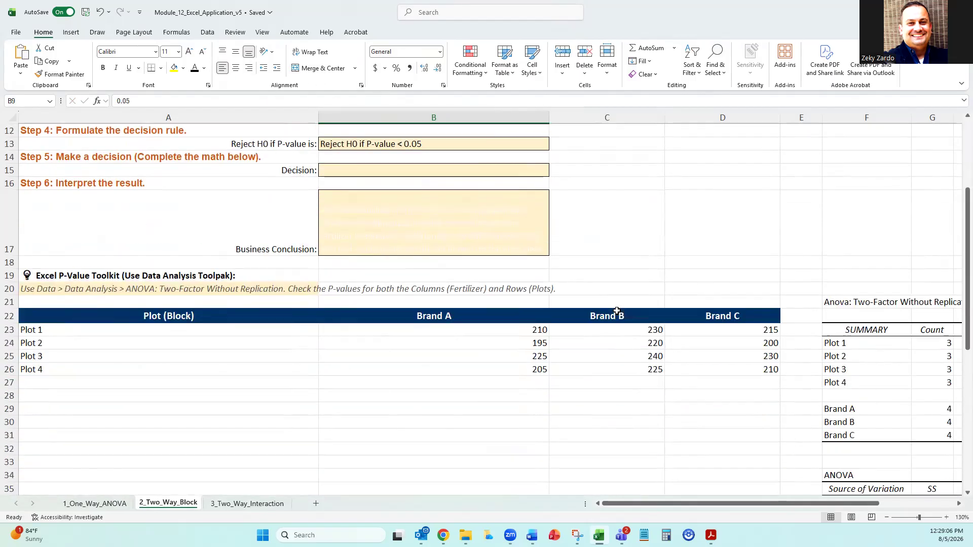
pyautogui.scroll(-1, 617, 311)
pyautogui.scroll(-1, 615, 302)
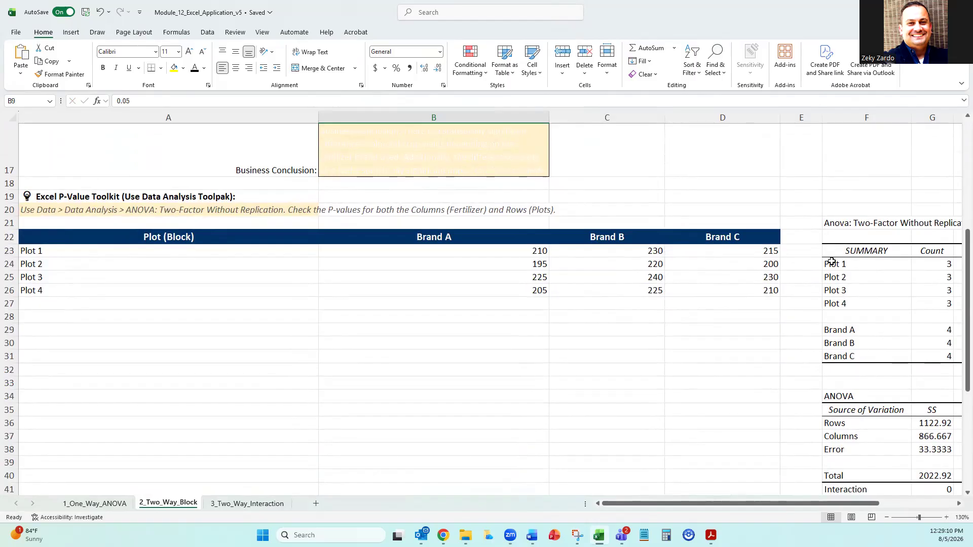
pyautogui.click(830, 226)
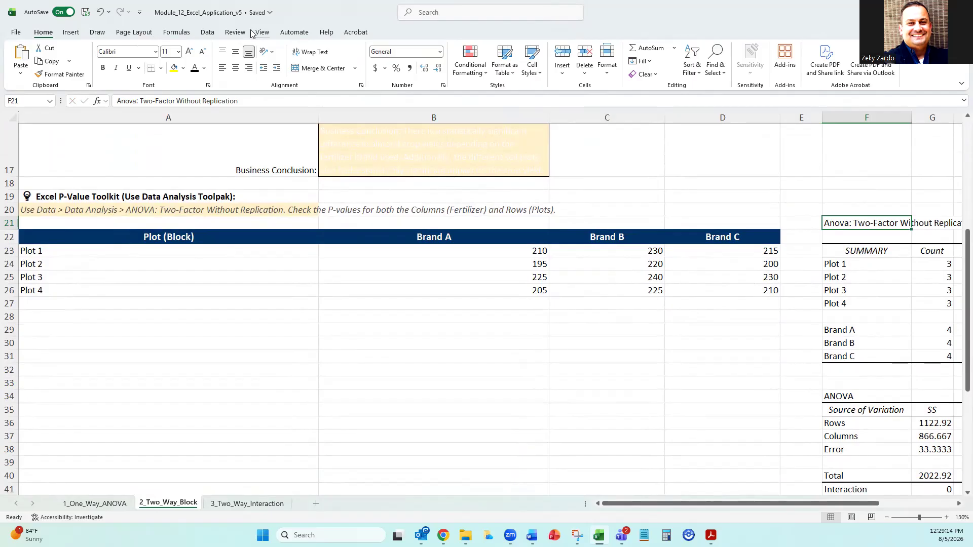
pyautogui.click(207, 32)
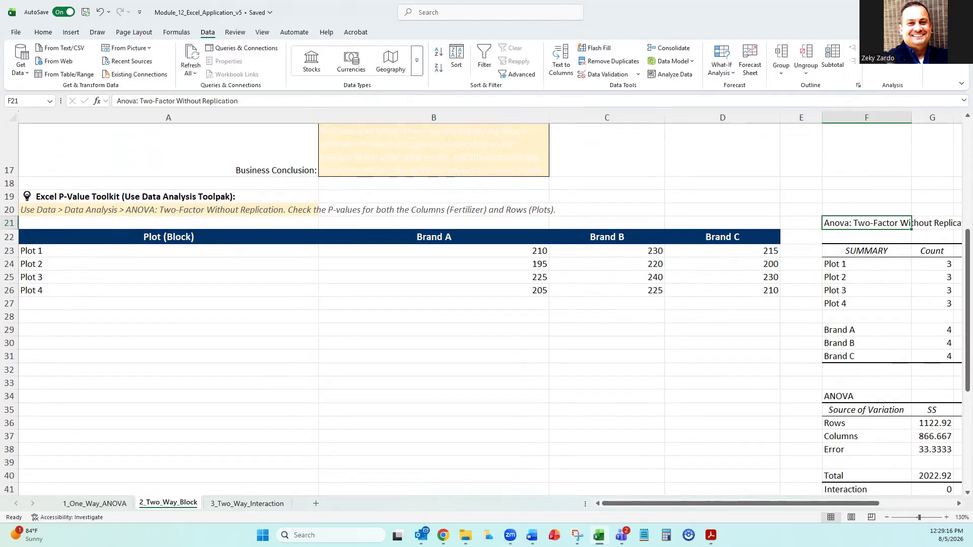
pyautogui.click(884, 71)
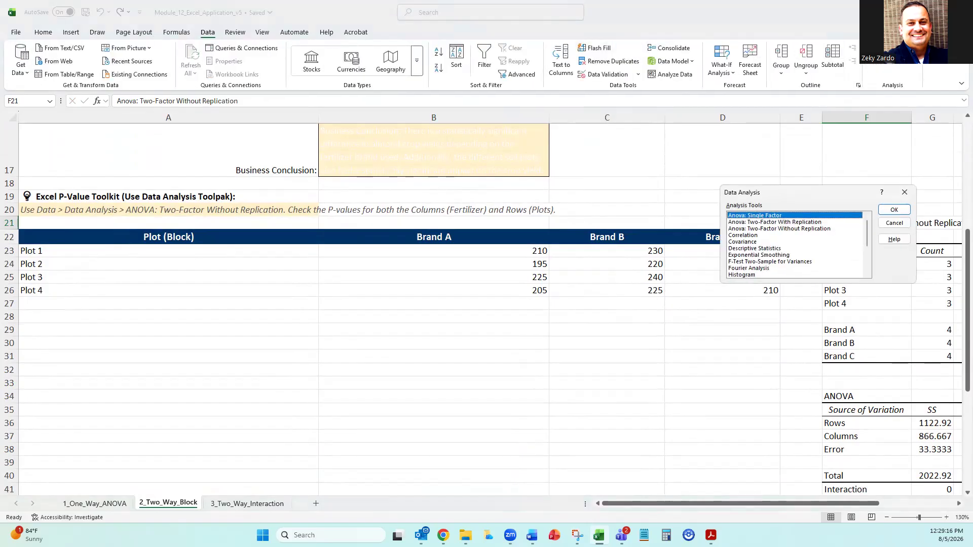
pyautogui.click(798, 229)
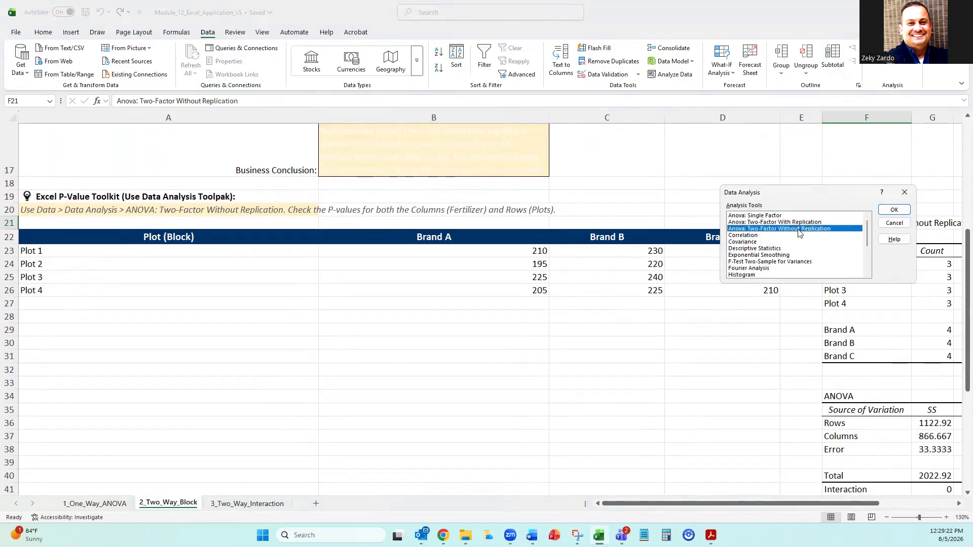
pyautogui.click(887, 210)
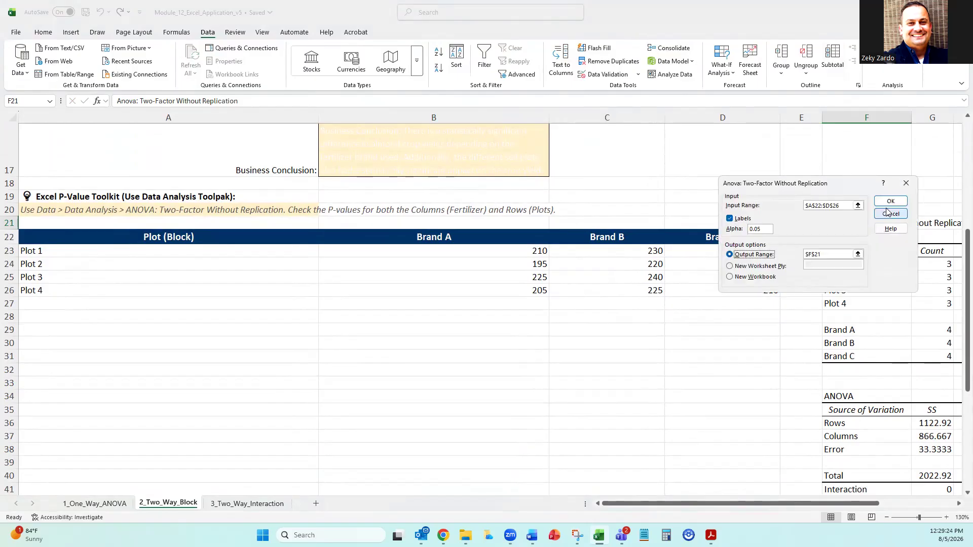
pyautogui.moveTo(841, 182); pyautogui.dragTo(740, 169)
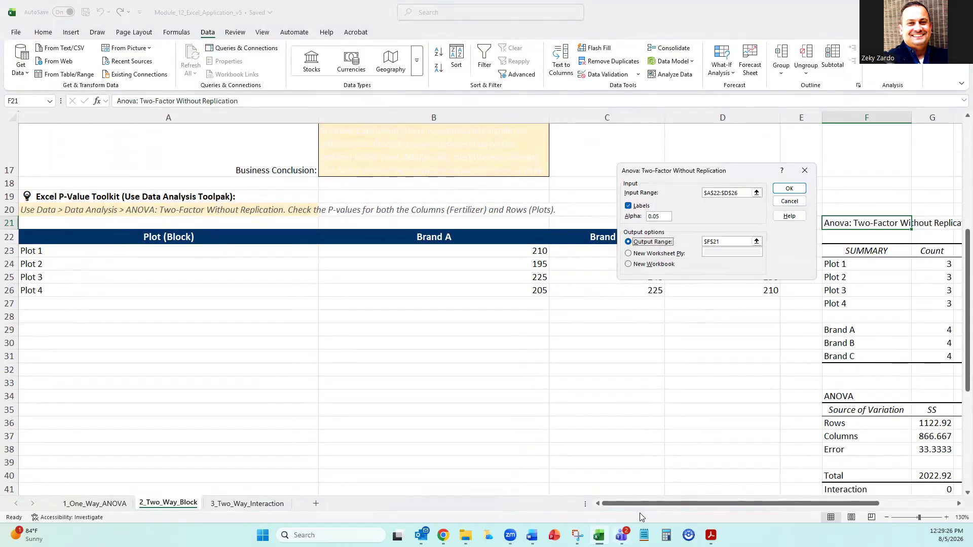
pyautogui.click(659, 510)
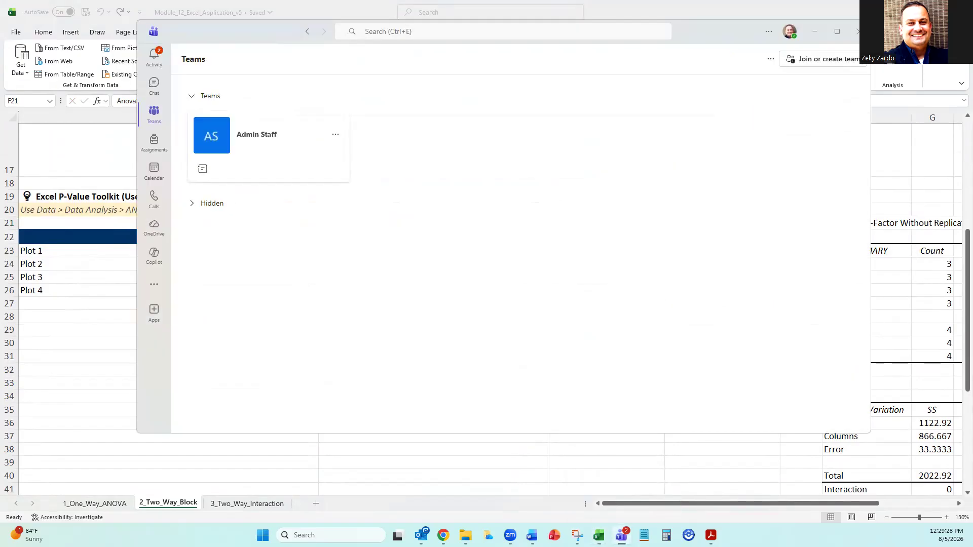
pyautogui.click(857, 34)
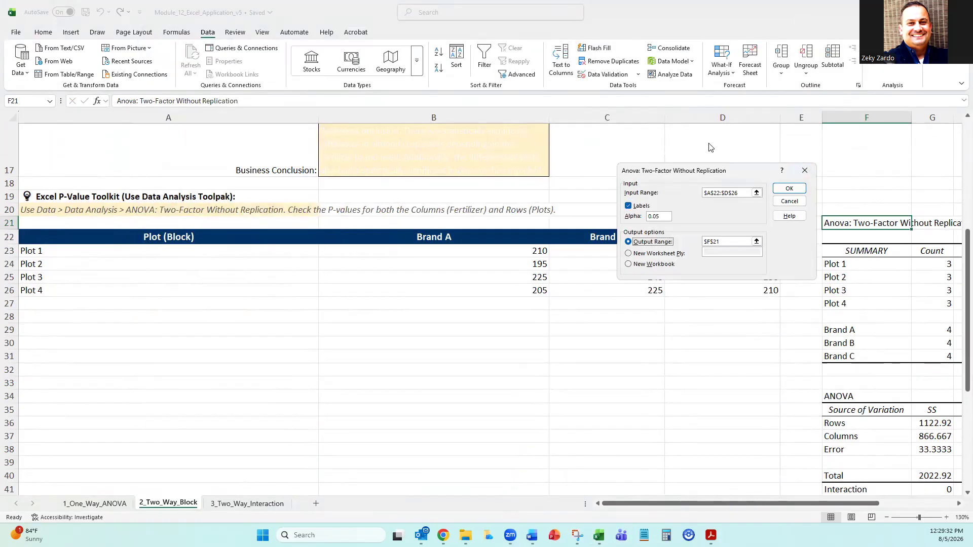
# Examine the existing two-factor output tables starting at F21 while the analysis dialog stays open.
pyautogui.moveTo(710, 171); pyautogui.dragTo(731, 169)
pyautogui.click(751, 239)
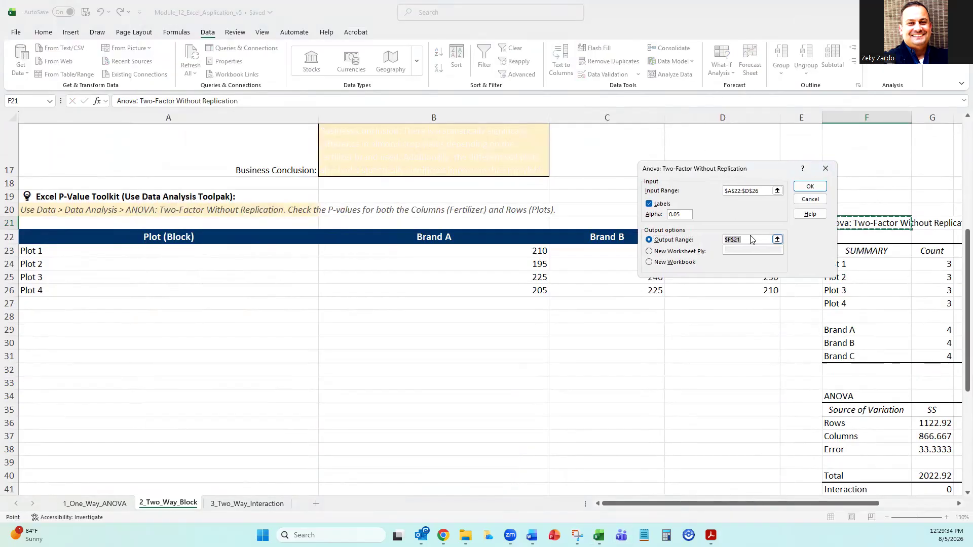
pyautogui.click(750, 239)
pyautogui.moveTo(790, 504); pyautogui.dragTo(864, 512)
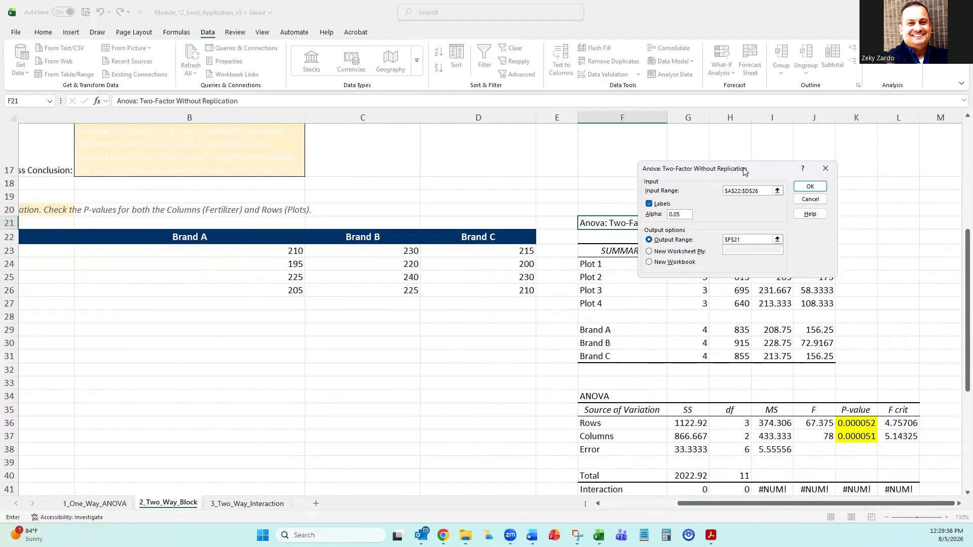
pyautogui.moveTo(744, 170); pyautogui.dragTo(417, 217)
pyautogui.scroll(-2, 745, 323)
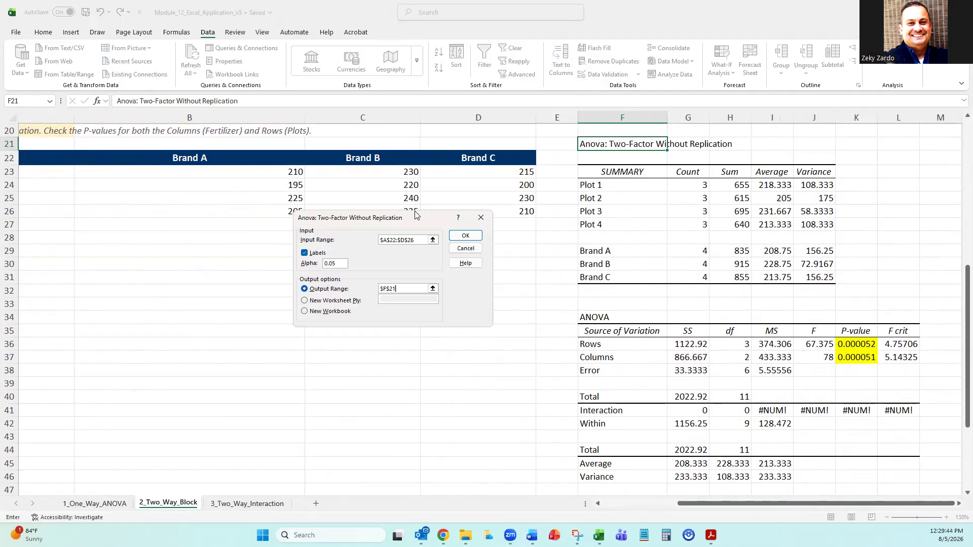
pyautogui.scroll(2, 665, 258)
pyautogui.scroll(-3, 622, 245)
pyautogui.scroll(2, 622, 245)
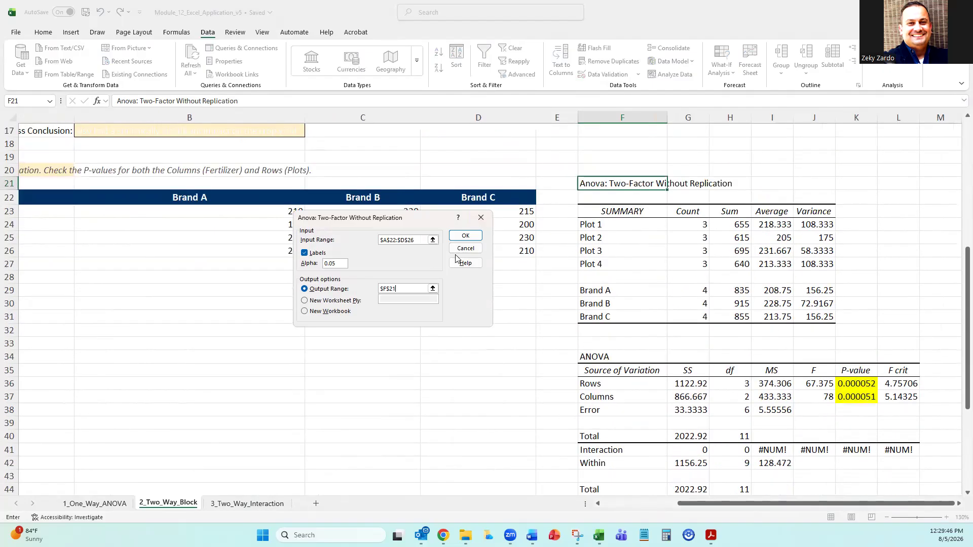
# Try to run the two-factor analysis on A22:D26 with labels, alpha 0.05 and the output range reselected at F21.
pyautogui.click(423, 240)
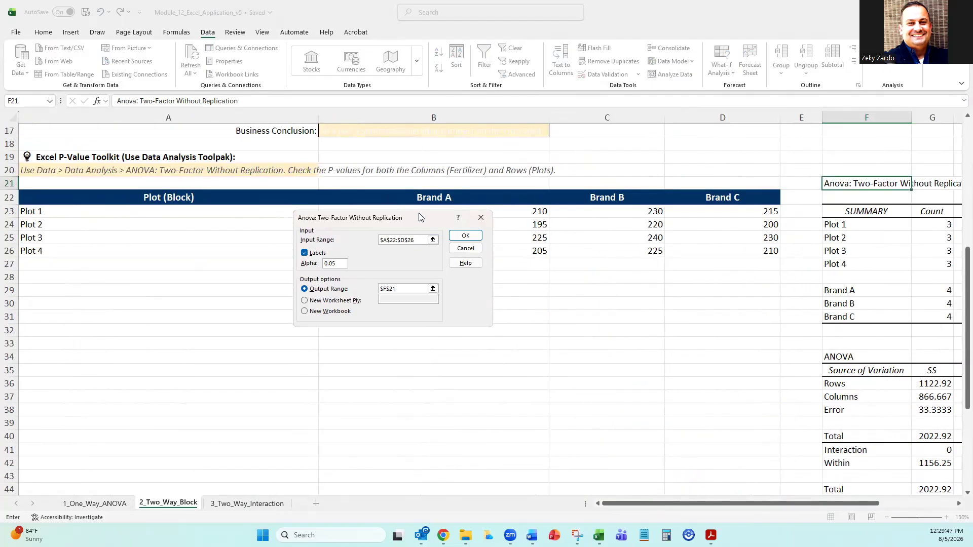
pyautogui.moveTo(419, 217); pyautogui.dragTo(492, 273)
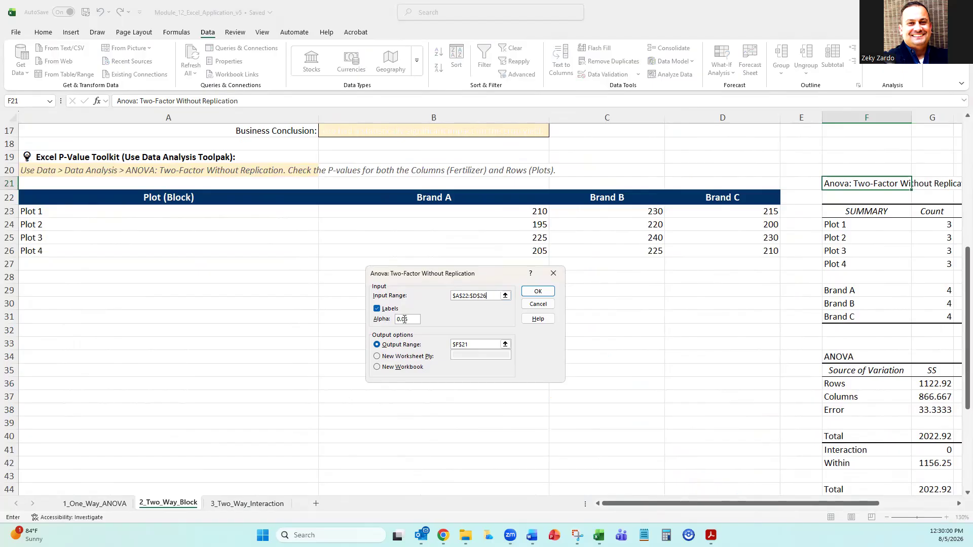
pyautogui.doubleClick(483, 346)
pyautogui.click(479, 346)
pyautogui.click(863, 182)
pyautogui.click(541, 293)
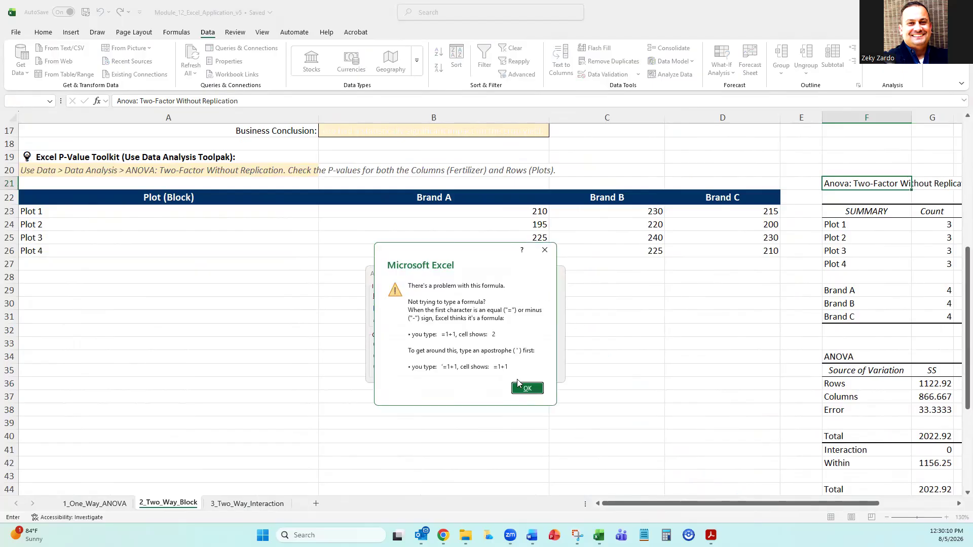
pyautogui.click(526, 387)
# Reselect A22:D26 as the input range, try the analysis again, and close the analysis dialogs.
pyautogui.click(489, 295)
pyautogui.doubleClick(467, 295)
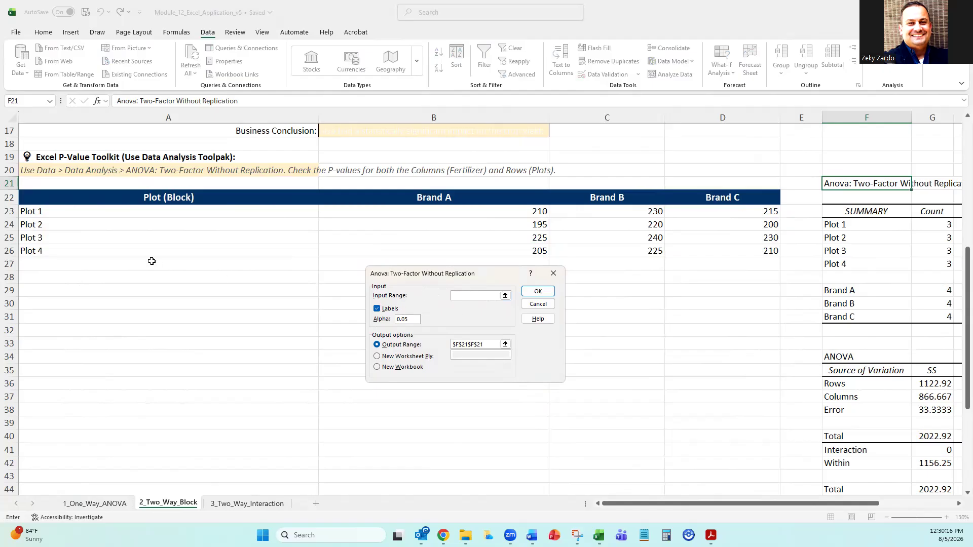
pyautogui.moveTo(137, 201); pyautogui.dragTo(716, 244)
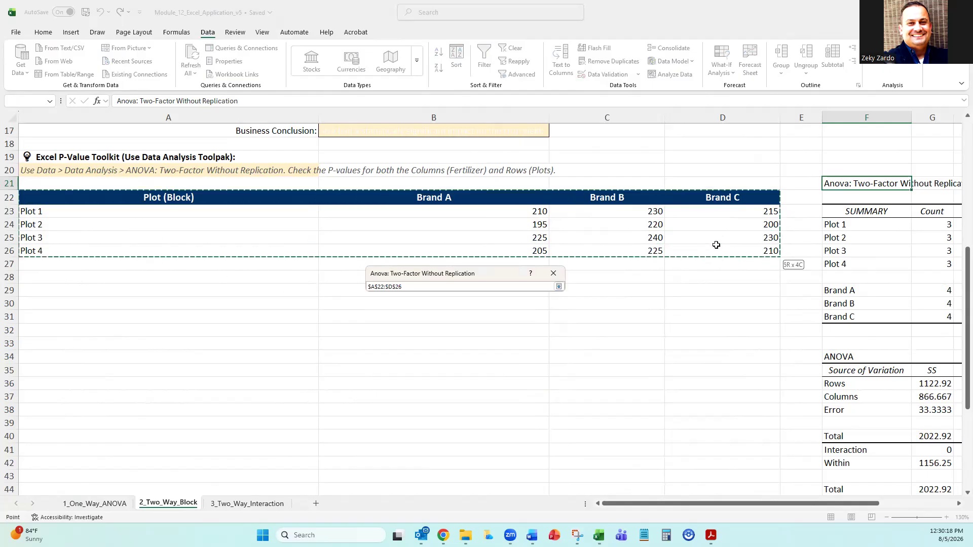
pyautogui.click(538, 291)
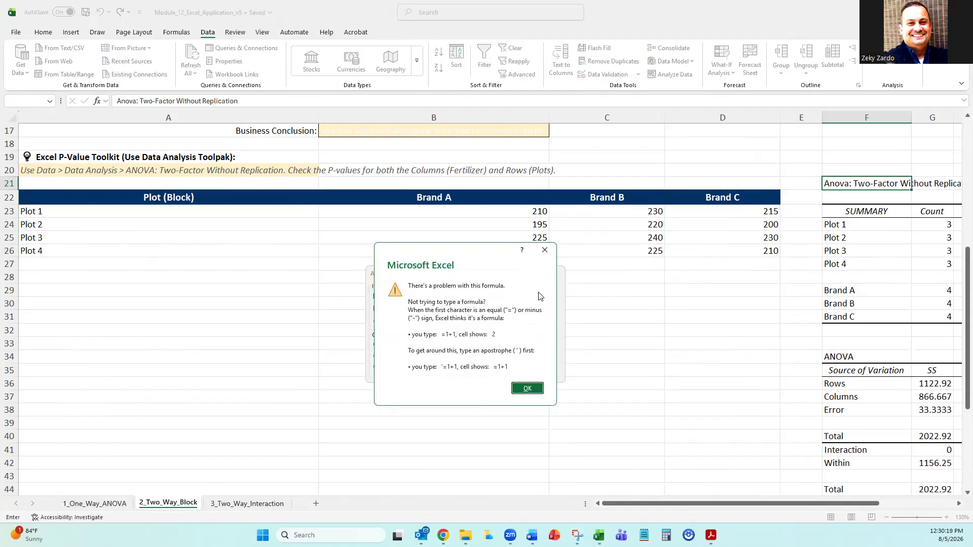
pyautogui.click(529, 389)
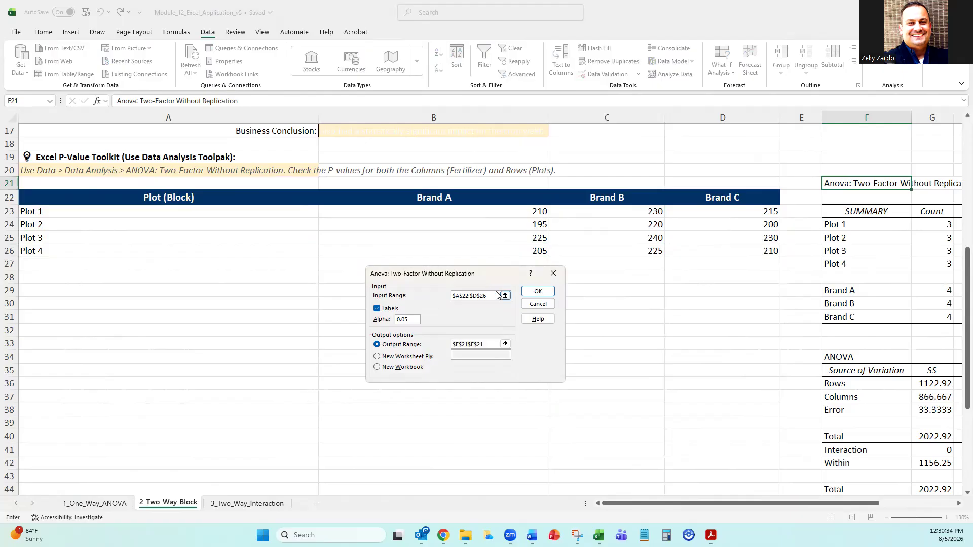
pyautogui.click(553, 273)
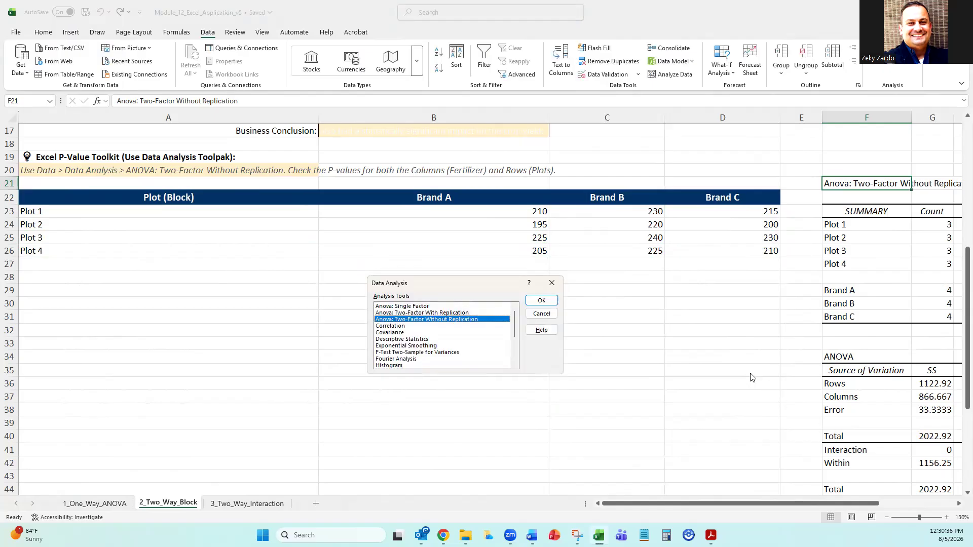
pyautogui.click(552, 286)
# Run Anova: Two-Factor Without Replication on A22:D26 with labels and alpha 0.05, overwriting the existing output at F21.
pyautogui.click(652, 293)
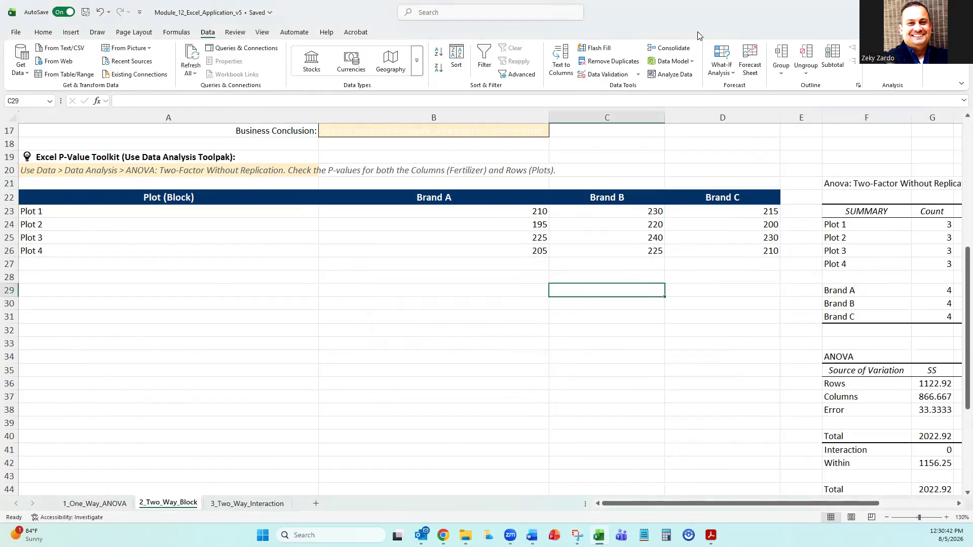
pyautogui.click(892, 48)
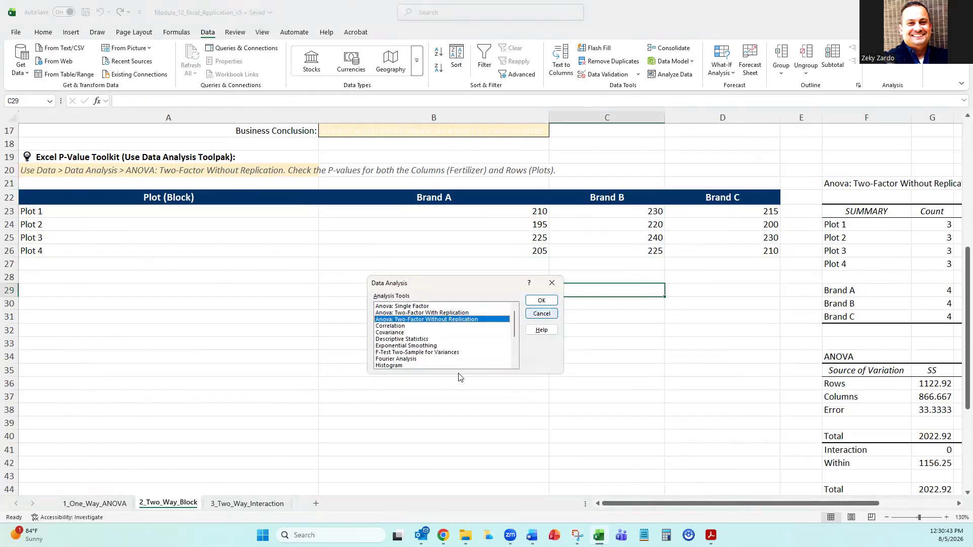
pyautogui.click(432, 312)
pyautogui.click(456, 320)
pyautogui.click(541, 301)
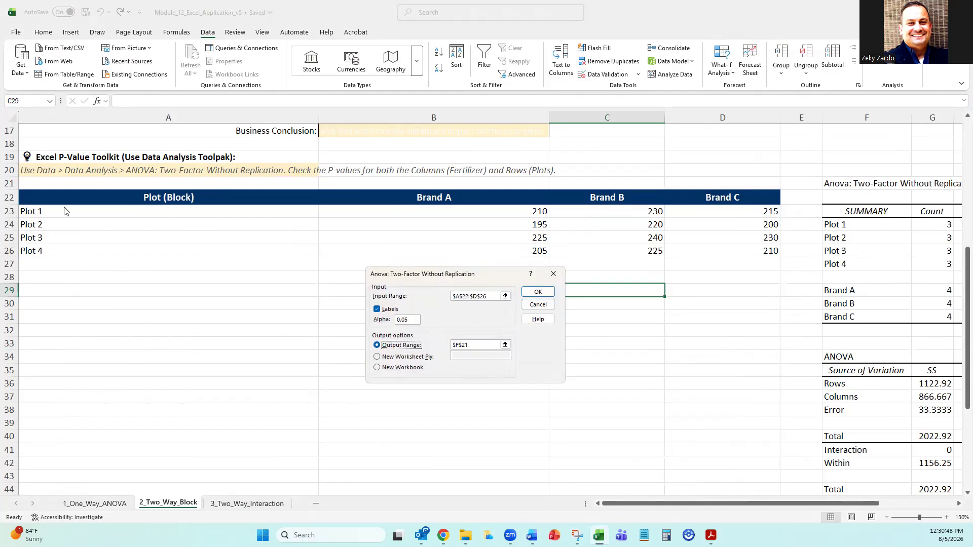
pyautogui.click(490, 295)
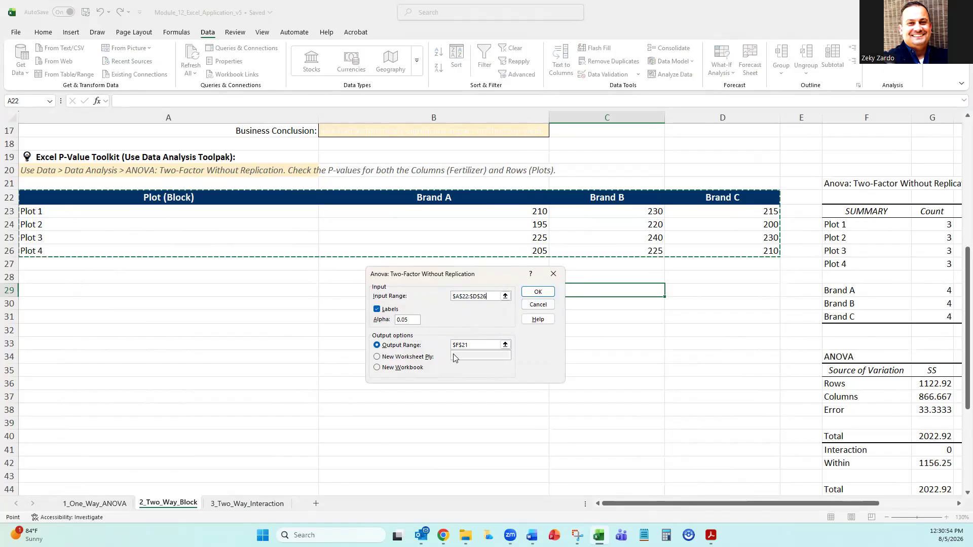
pyautogui.click(477, 345)
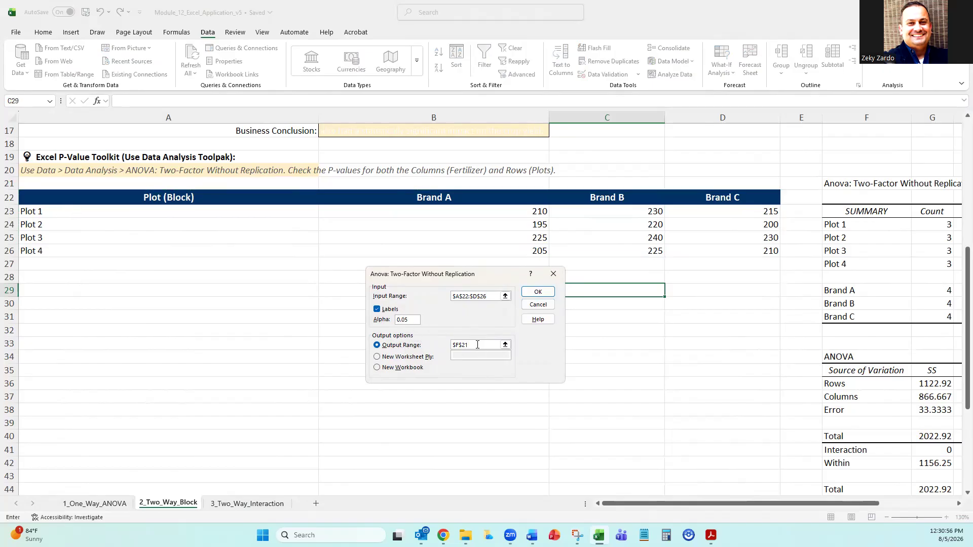
pyautogui.click(538, 292)
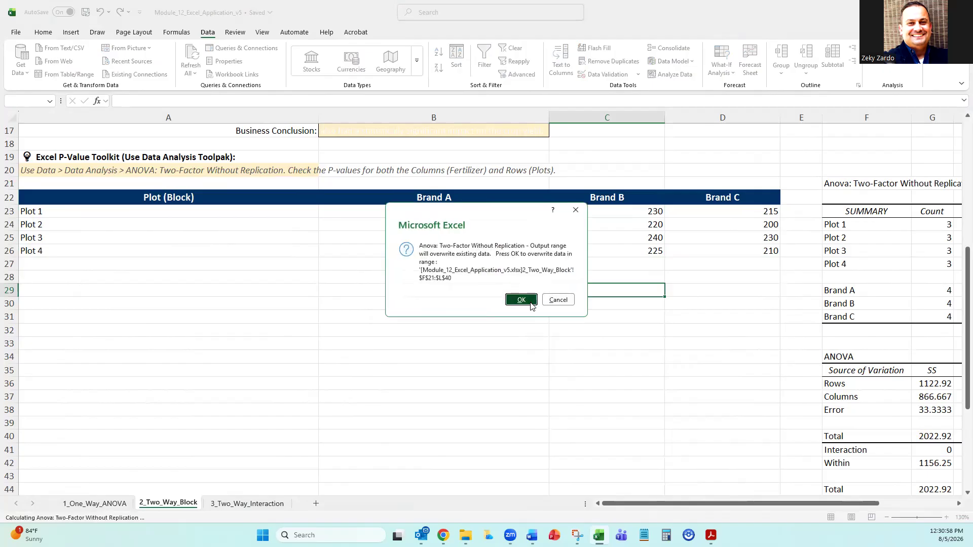
pyautogui.click(521, 299)
# Examine the plot and brand rows of the new ANOVA summary, and compare them with the plot labels in A23:A26.
pyautogui.moveTo(788, 505); pyautogui.dragTo(863, 505)
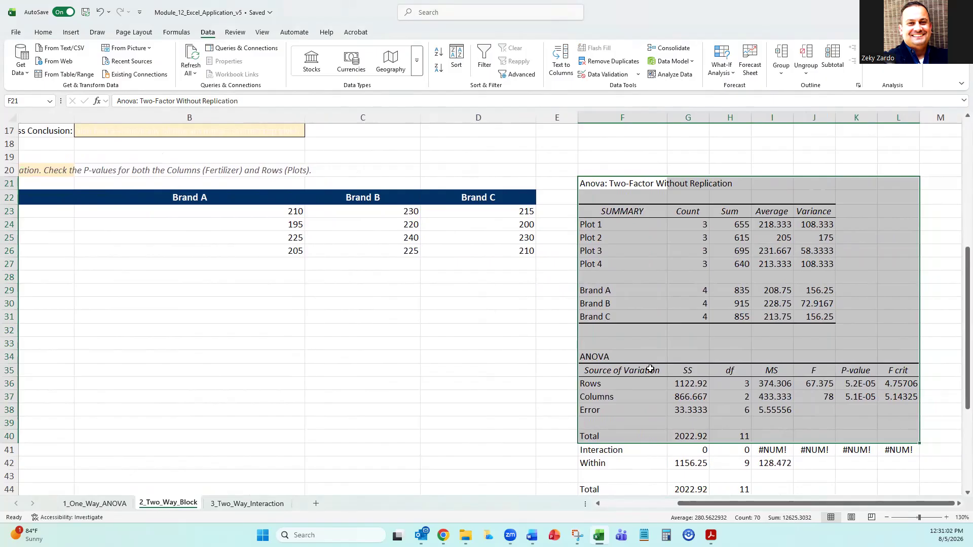
pyautogui.click(523, 347)
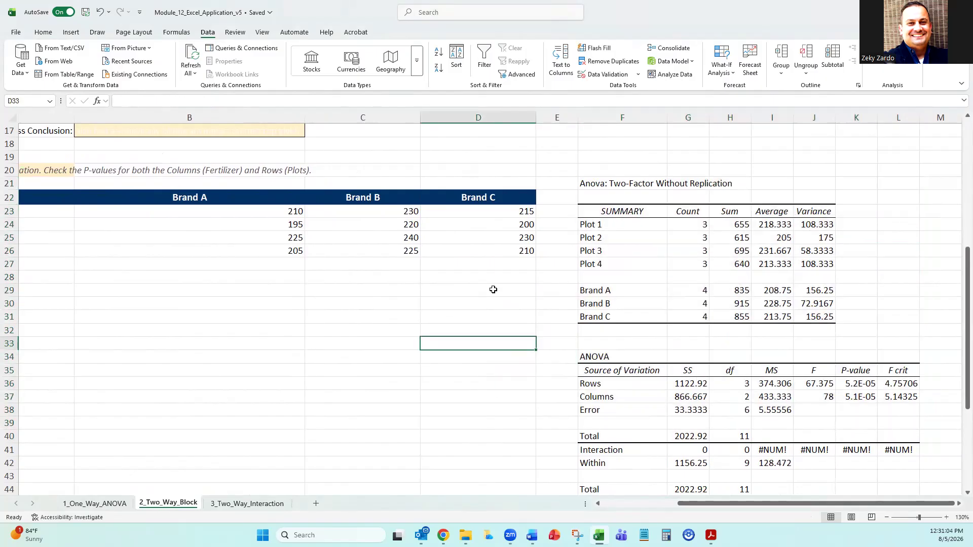
pyautogui.moveTo(588, 225); pyautogui.dragTo(813, 272)
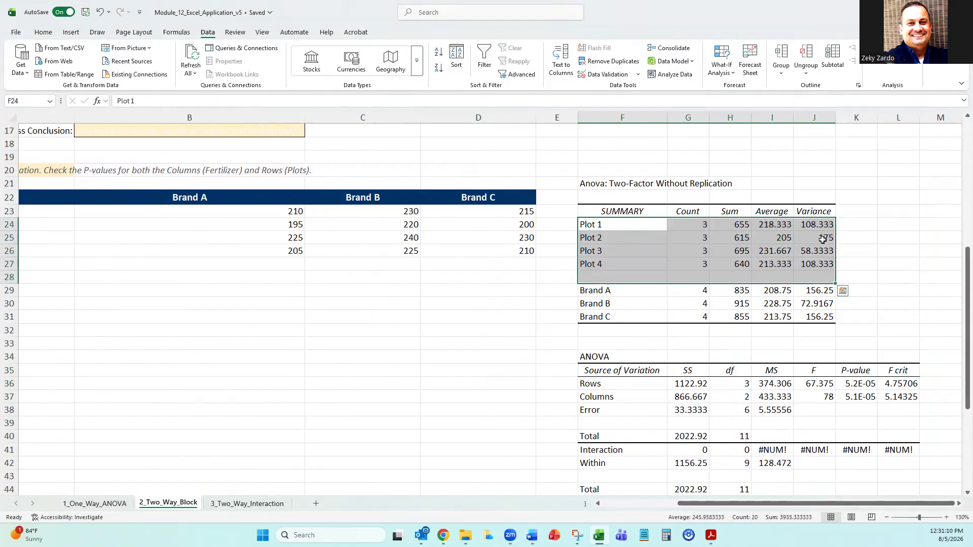
pyautogui.moveTo(591, 291); pyautogui.dragTo(786, 308)
pyautogui.moveTo(684, 503); pyautogui.dragTo(493, 513)
pyautogui.click(35, 211)
pyautogui.click(35, 224)
pyautogui.click(35, 237)
pyautogui.click(35, 250)
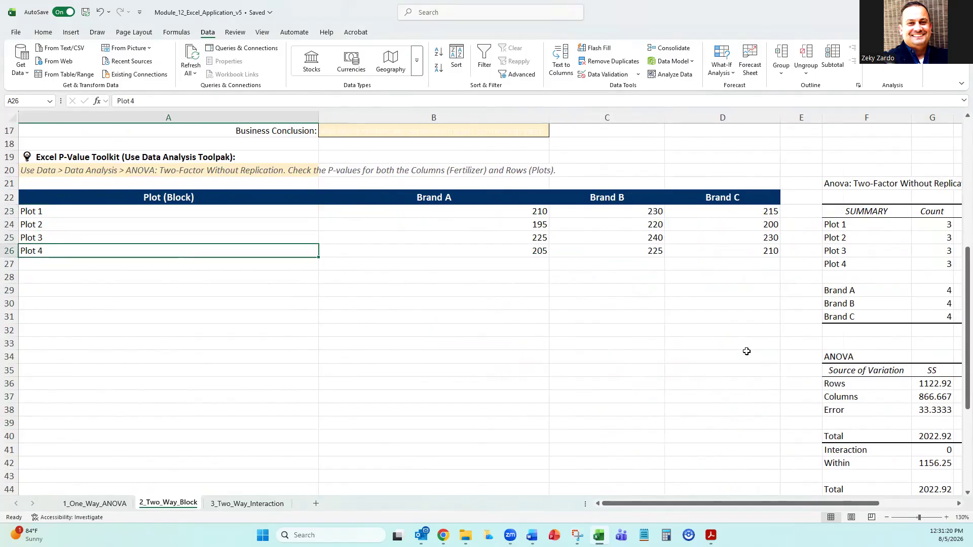
# Inspect the P-values in the new ANOVA table, including the full Rows value in K36.
pyautogui.scroll(-2, 745, 352)
pyautogui.moveTo(745, 504); pyautogui.dragTo(819, 504)
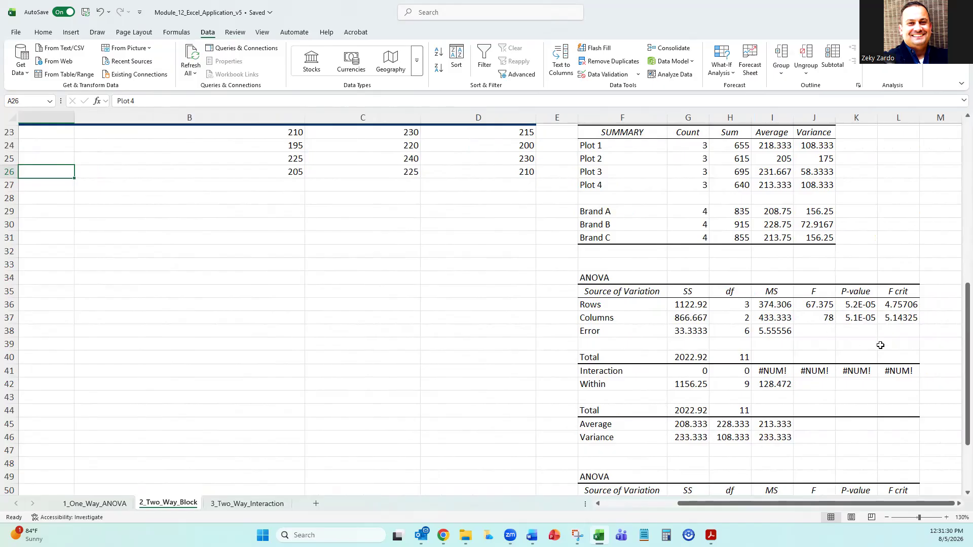
pyautogui.click(861, 305)
pyautogui.click(862, 332)
pyautogui.click(861, 305)
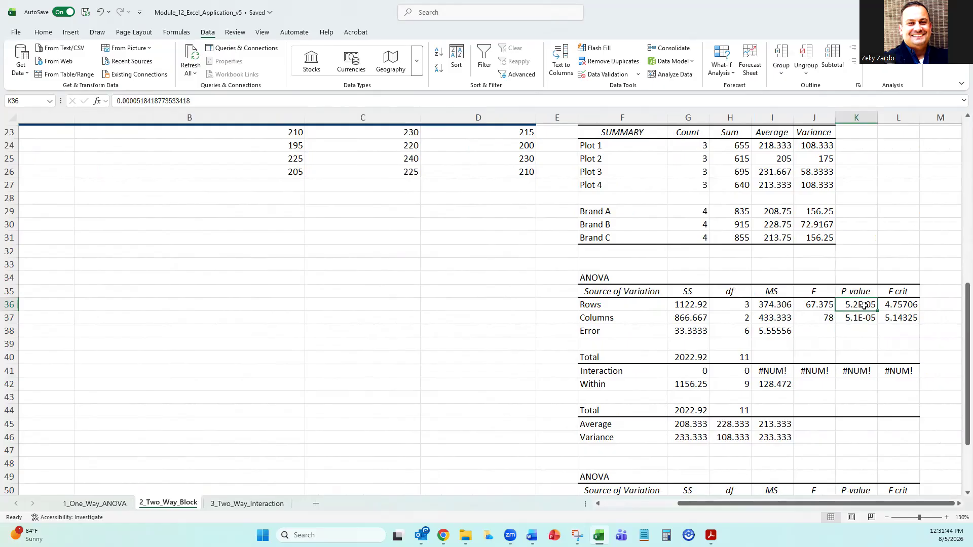
# Format the Rows and Columns P-values in K36:K37 as numbers with seven decimal places.
pyautogui.moveTo(850, 303); pyautogui.dragTo(859, 319)
pyautogui.click(854, 341)
pyautogui.click(859, 305)
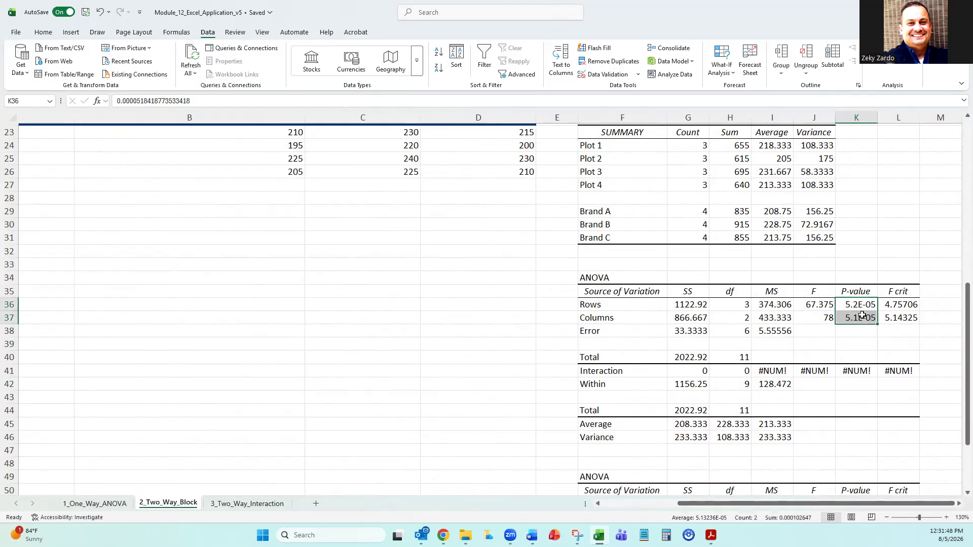
pyautogui.click(42, 33)
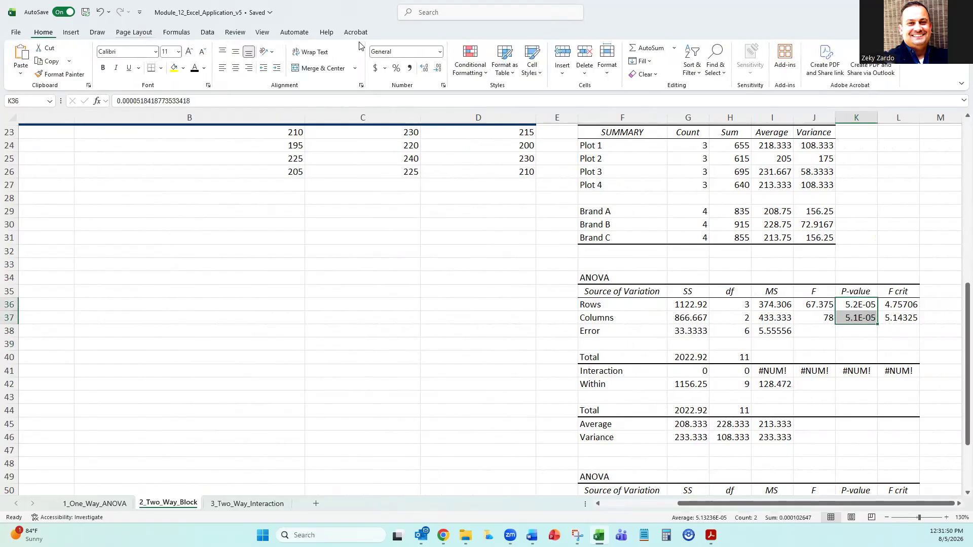
pyautogui.click(440, 52)
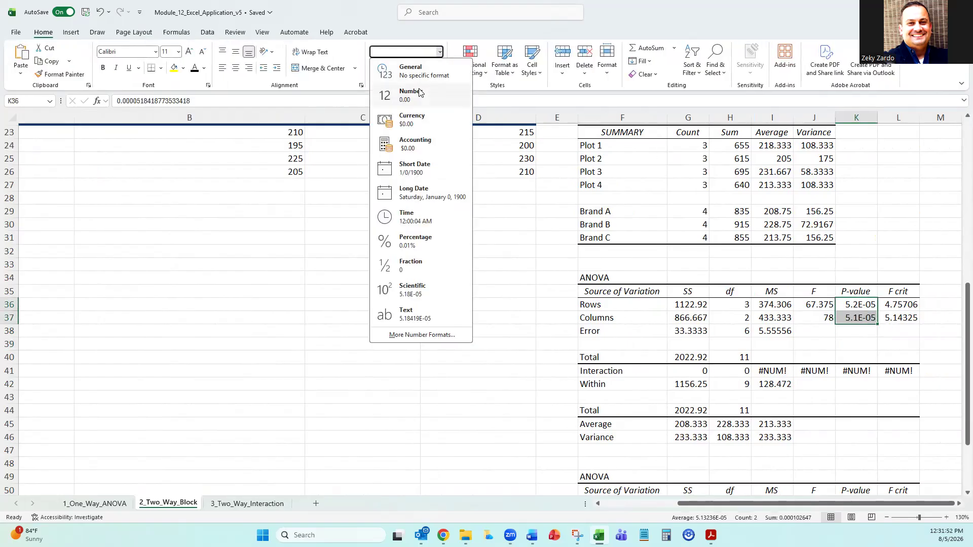
pyautogui.click(447, 99)
pyautogui.click(425, 68)
pyautogui.click(425, 68)
pyautogui.click(424, 68)
pyautogui.click(424, 68)
pyautogui.click(424, 68)
pyautogui.click(435, 282)
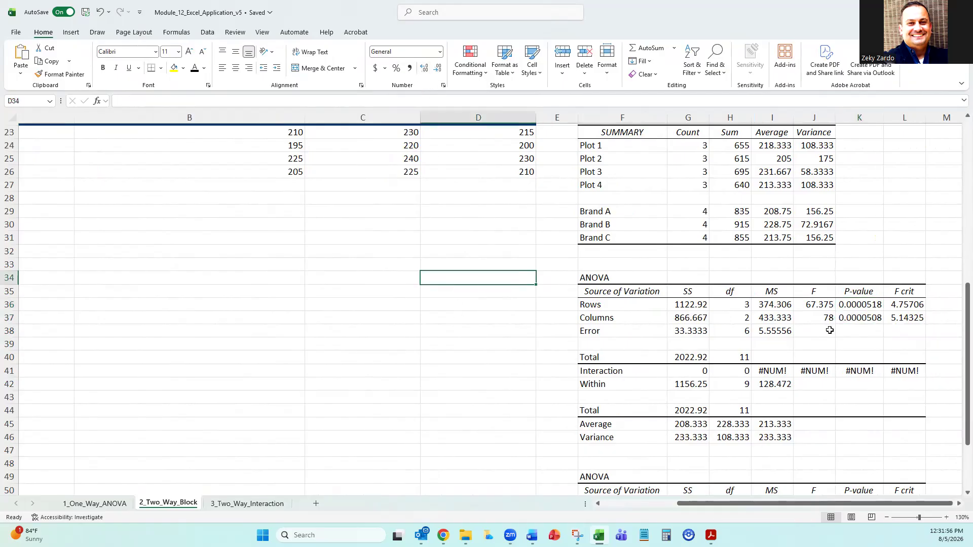
# Highlight the two P-values in K36:K37 with a yellow fill.
pyautogui.click(856, 306)
pyautogui.moveTo(856, 306); pyautogui.dragTo(857, 316)
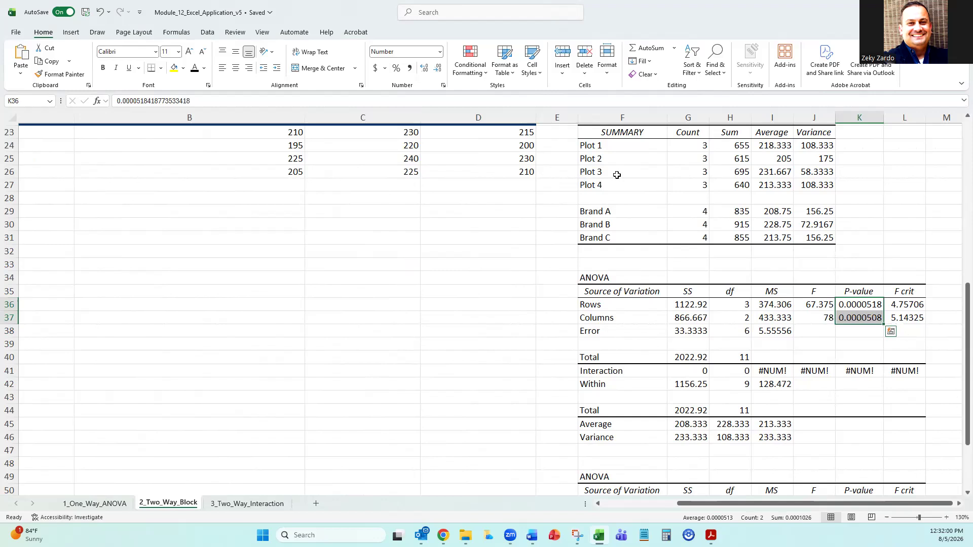
pyautogui.click(176, 68)
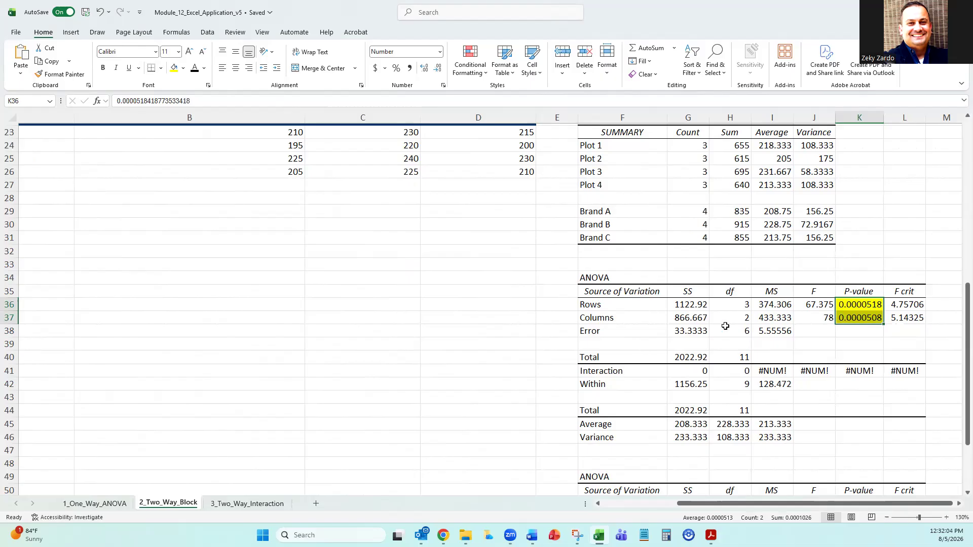
# Examine the plot yields under Brand A, Brand B and Brand C alongside the Rows and Columns P-values in K36:K37.
pyautogui.scroll(5, 431, 319)
pyautogui.scroll(-2, 79, 314)
pyautogui.moveTo(91, 264); pyautogui.dragTo(452, 297)
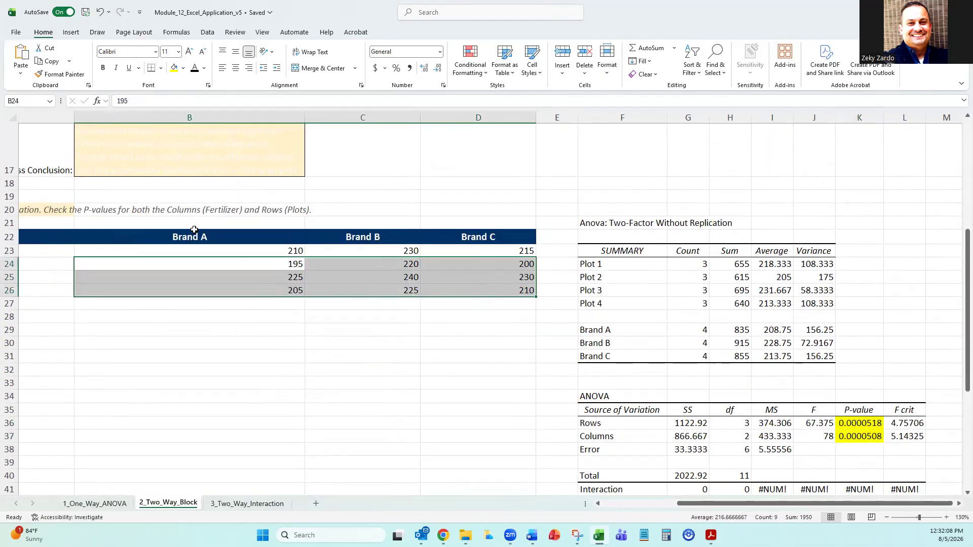
pyautogui.moveTo(195, 250); pyautogui.dragTo(228, 276)
pyautogui.moveTo(356, 245); pyautogui.dragTo(363, 277)
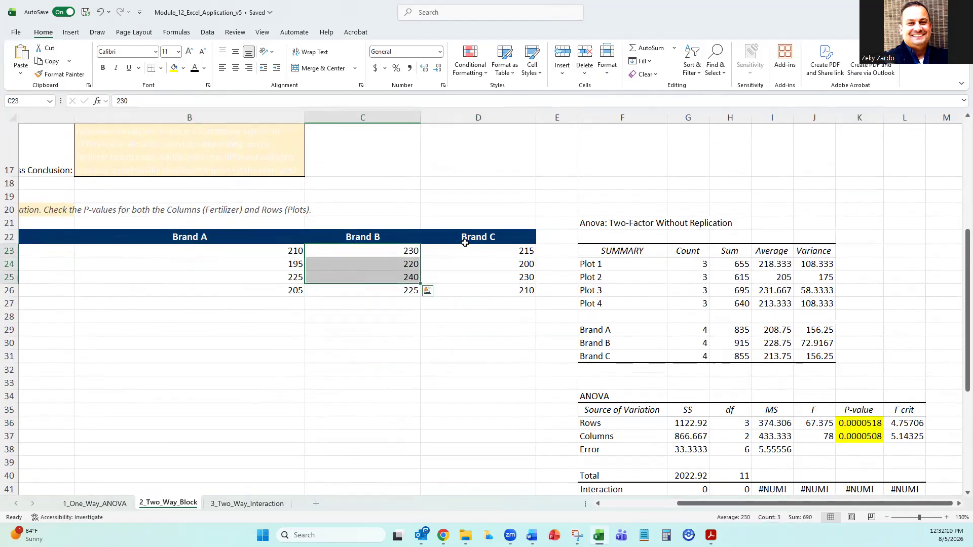
pyautogui.moveTo(466, 251); pyautogui.dragTo(491, 298)
pyautogui.click(524, 384)
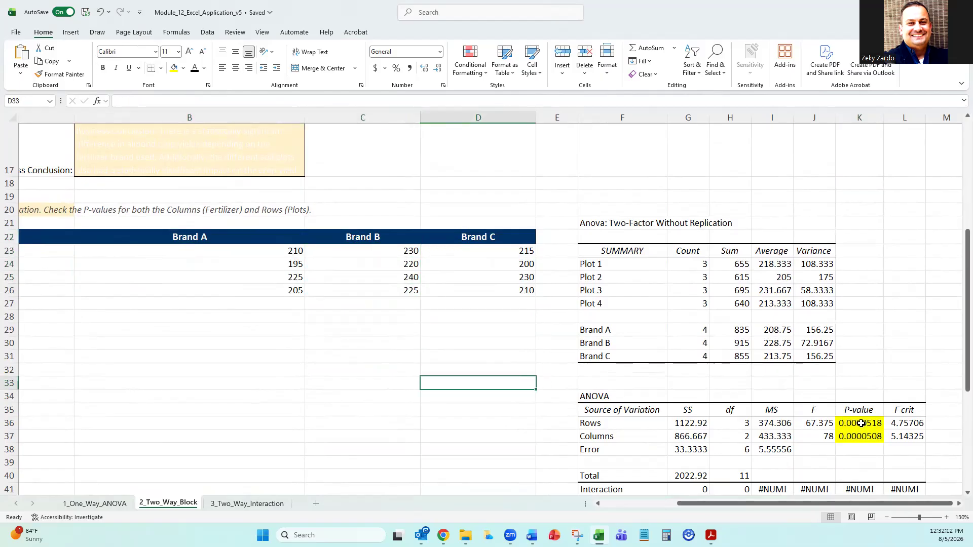
pyautogui.moveTo(861, 423); pyautogui.dragTo(861, 437)
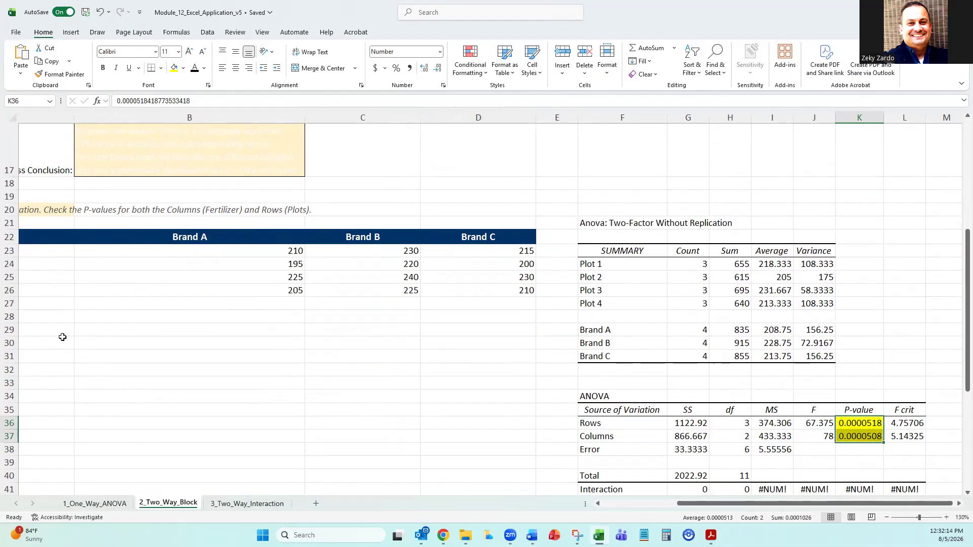
# Paste "Columns/Brand P-Value = 0.0002. Rows/Plot P-Value = 0.0024. Reject H0 for both." into Decision cell B15.
pyautogui.hotkey('alt', 'Tab')
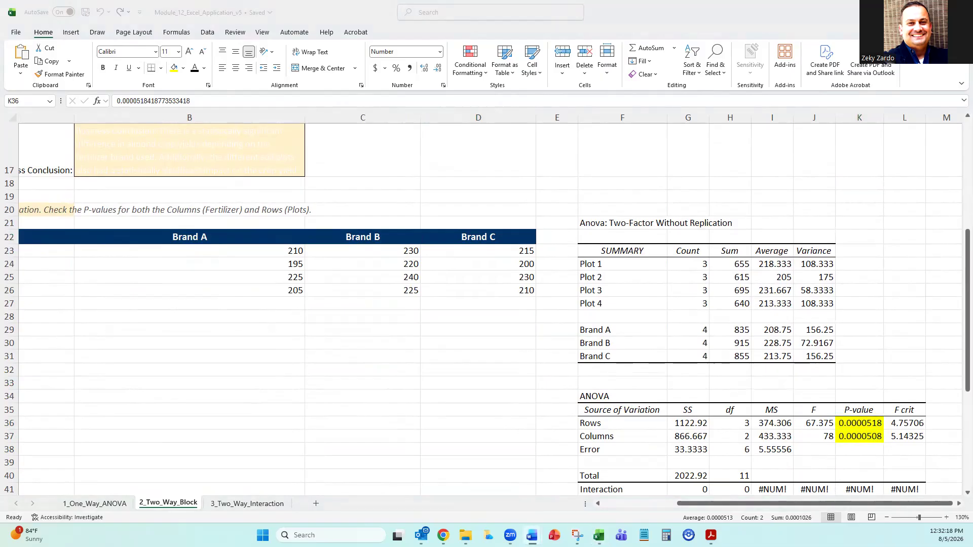
pyautogui.hotkey('alt', 'Tab')
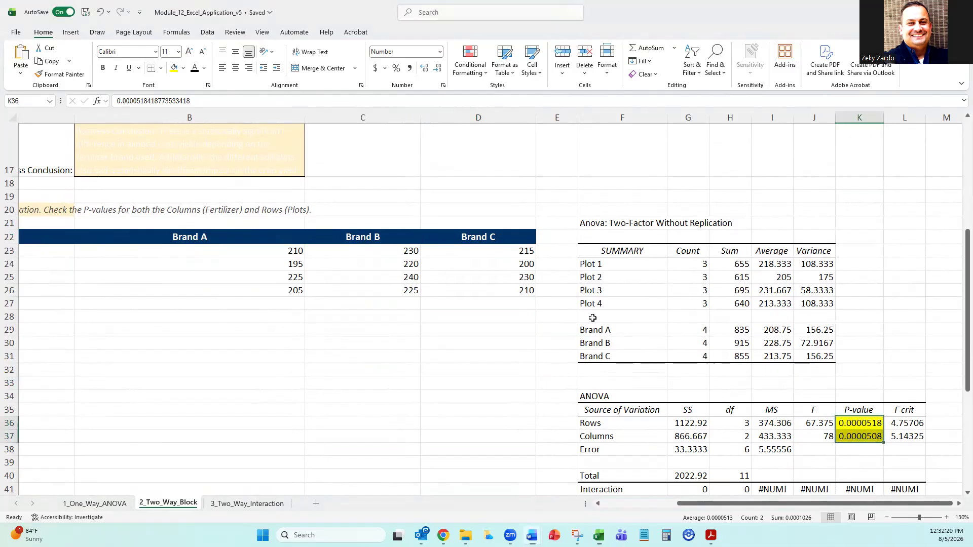
pyautogui.scroll(6, 431, 323)
pyautogui.scroll(1, 432, 325)
pyautogui.click(147, 394)
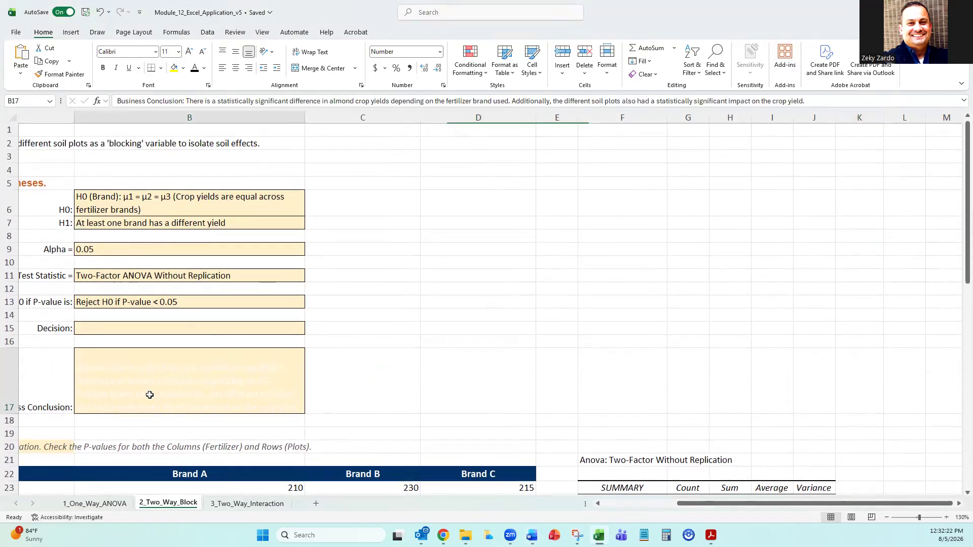
pyautogui.moveTo(811, 508); pyautogui.dragTo(644, 508)
pyautogui.click(399, 326)
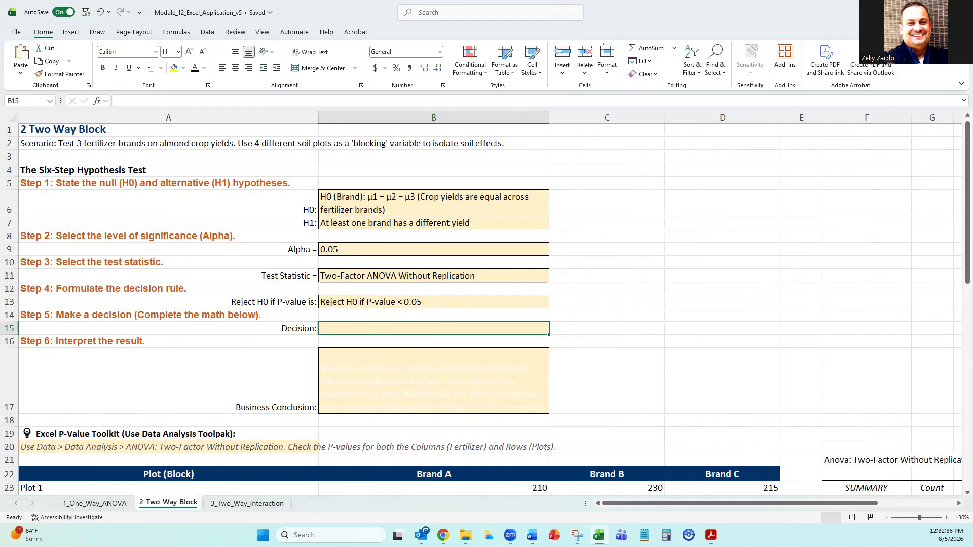
pyautogui.hotkey('alt', 'Tab')
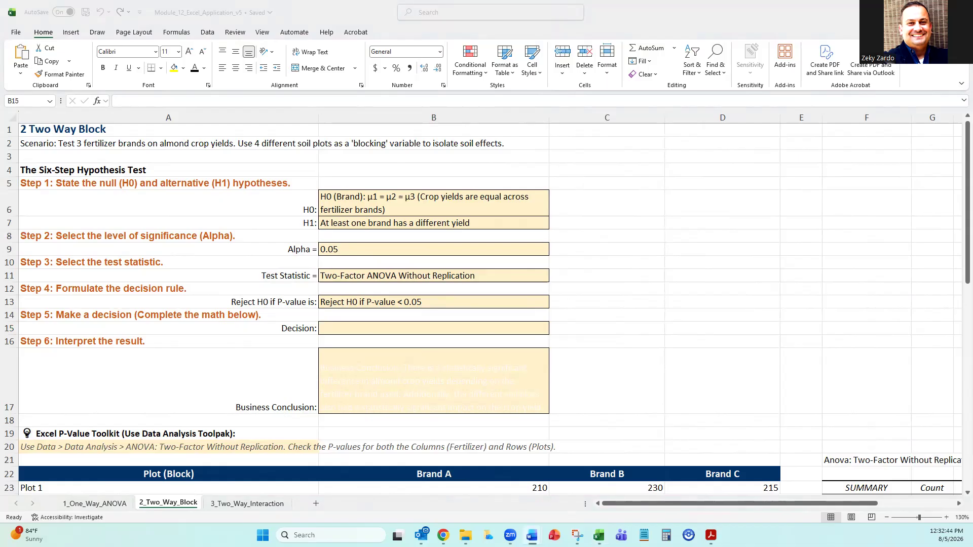
pyautogui.click(378, 327)
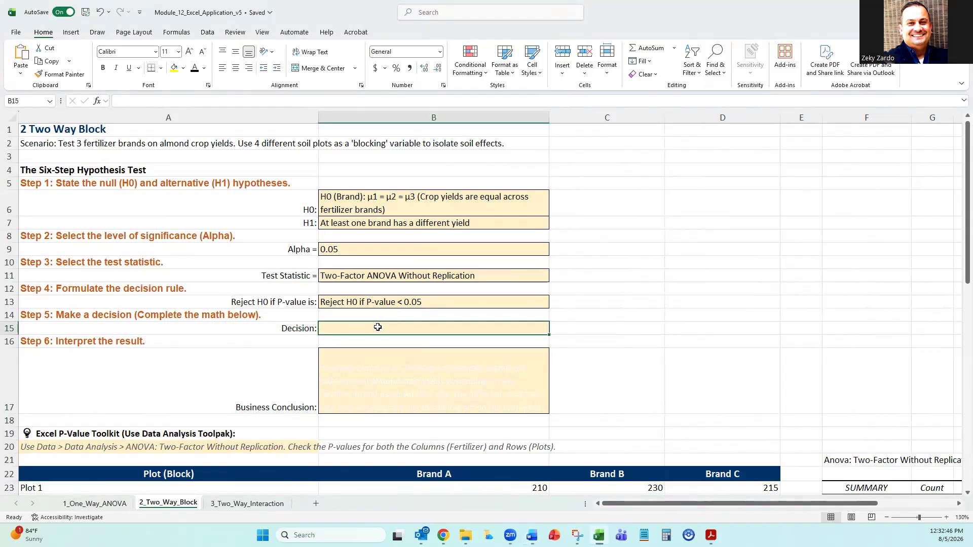
pyautogui.click(269, 100)
pyautogui.write('Columns/Brand P-Value = 0.0002. Rows/Plot P-Value = 0.0024. Reject H0 for both.')
# Check the pasted decision against the P-values in K36:K37, confirm the entry, and wrap the text in B15.
pyautogui.scroll(-3, 950, 445)
pyautogui.moveTo(770, 505); pyautogui.dragTo(856, 502)
pyautogui.scroll(-6, 849, 423)
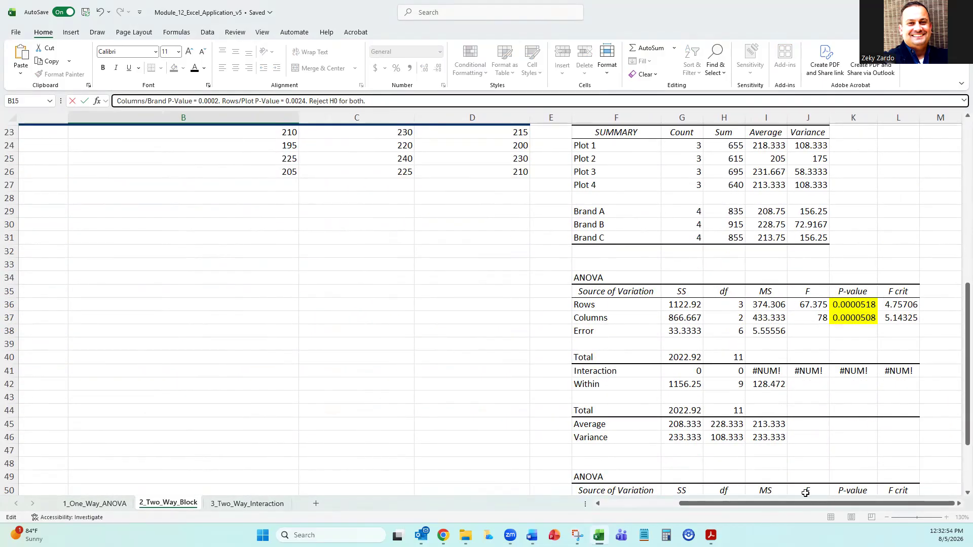
pyautogui.scroll(7, 776, 443)
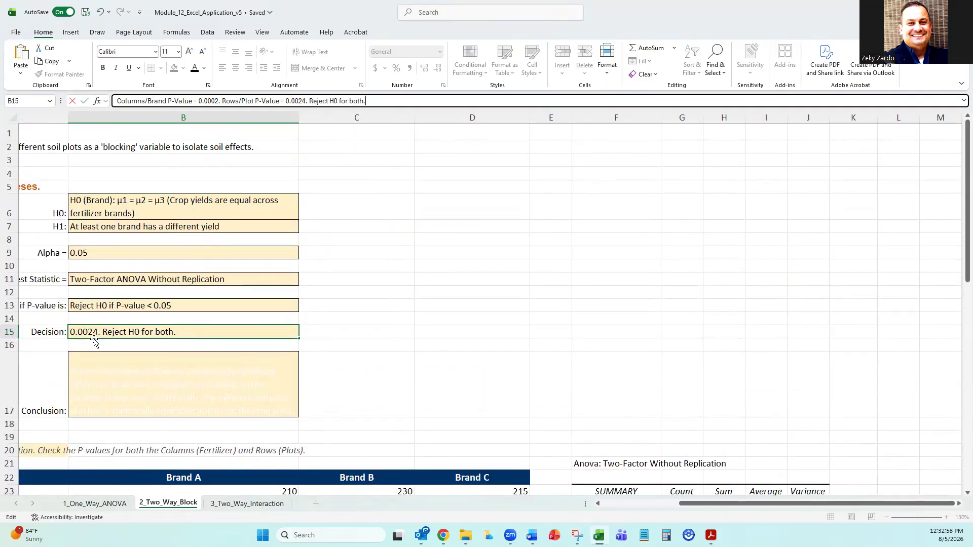
pyautogui.click(502, 370)
pyautogui.click(264, 333)
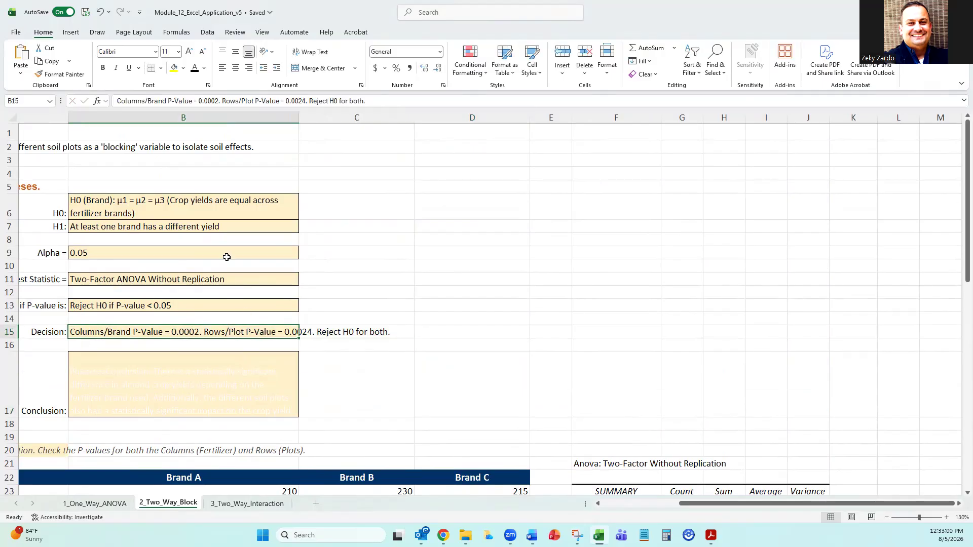
pyautogui.click(311, 51)
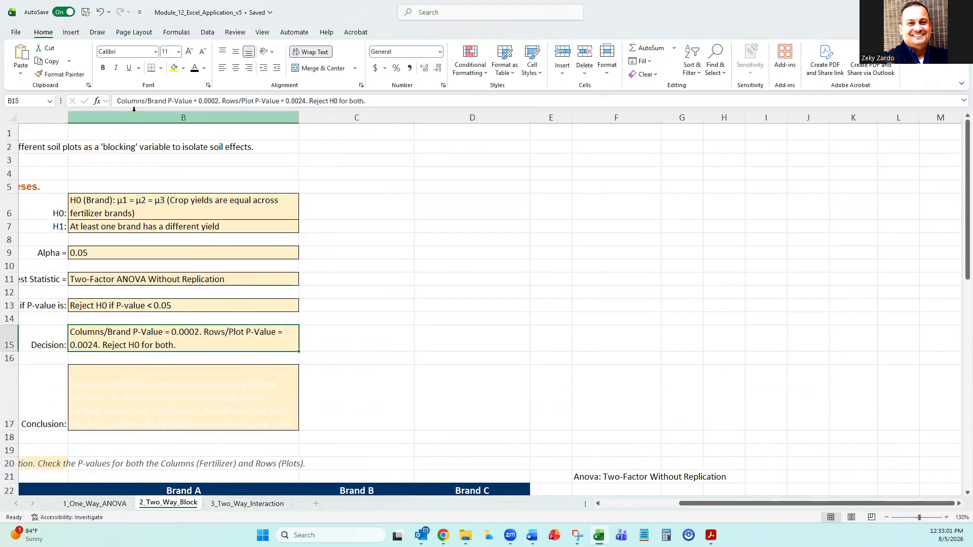
# Edit the decision in B15 so both the Columns/Brand and Rows/Plot P-values read 0.000005.
pyautogui.click(218, 101)
pyautogui.press('BackSpace')
pyautogui.write('5')
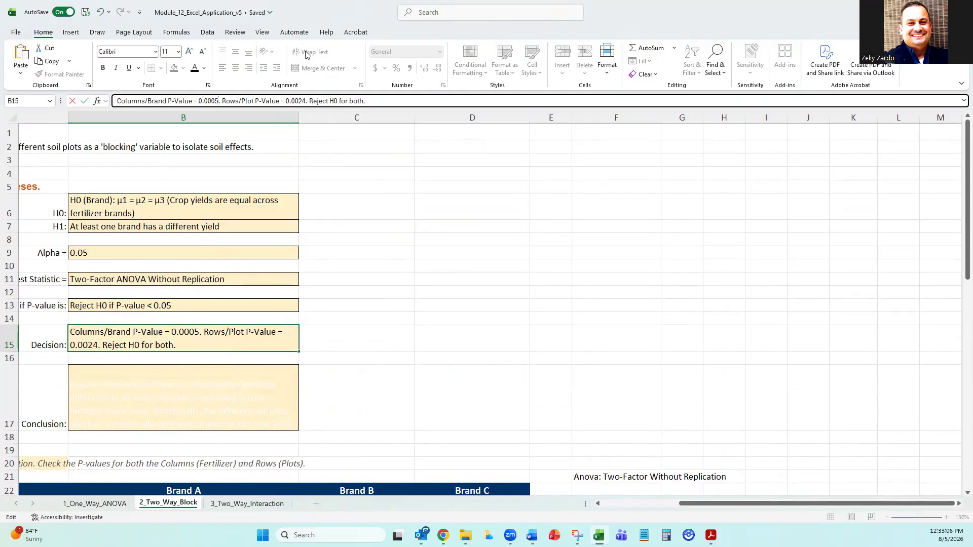
pyautogui.press('Delete')
pyautogui.press('Delete')
pyautogui.write('00085')
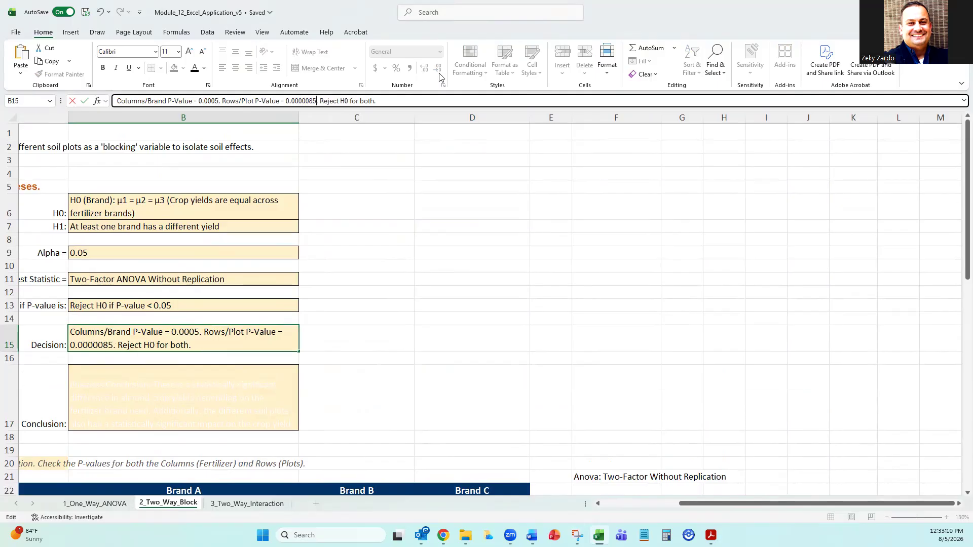
pyautogui.press('BackSpace')
pyautogui.press('BackSpace')
pyautogui.write('5')
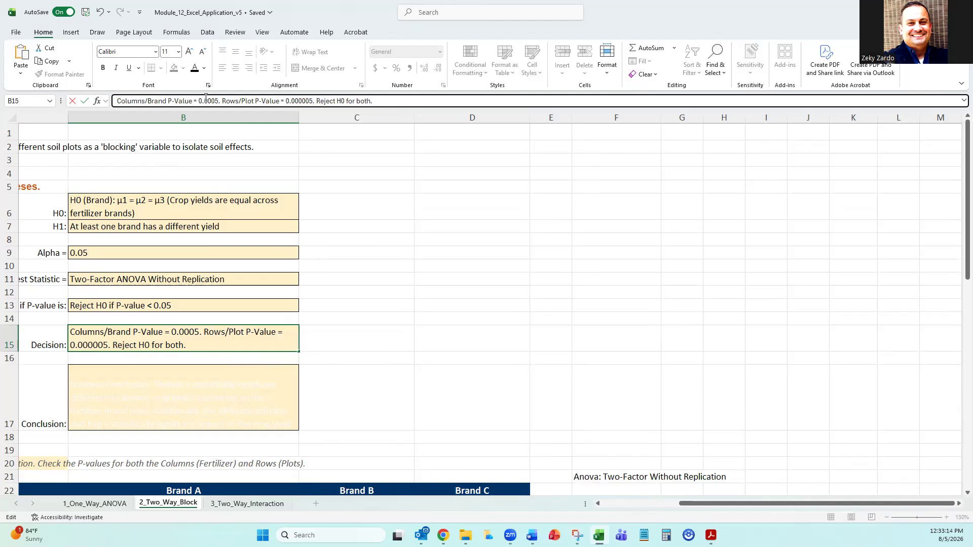
pyautogui.write('00')
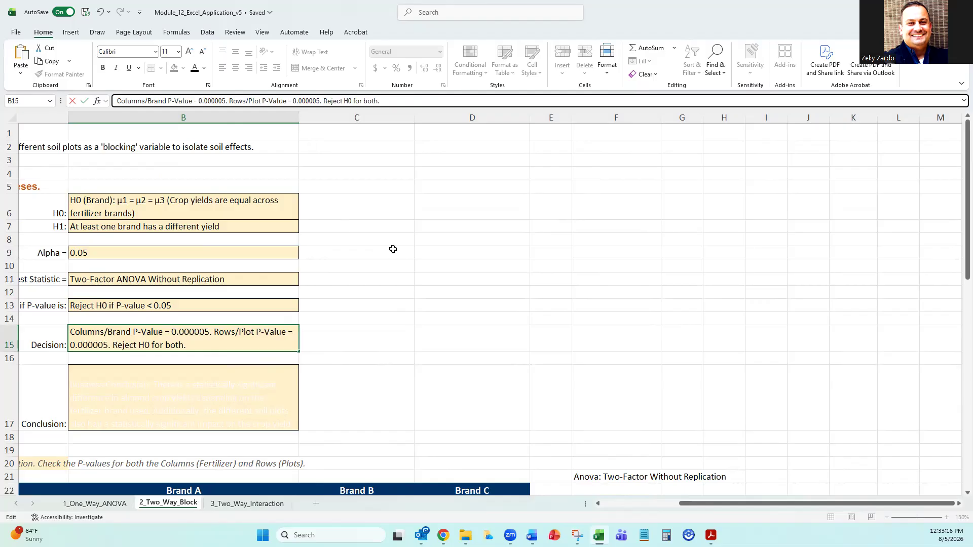
pyautogui.click(339, 294)
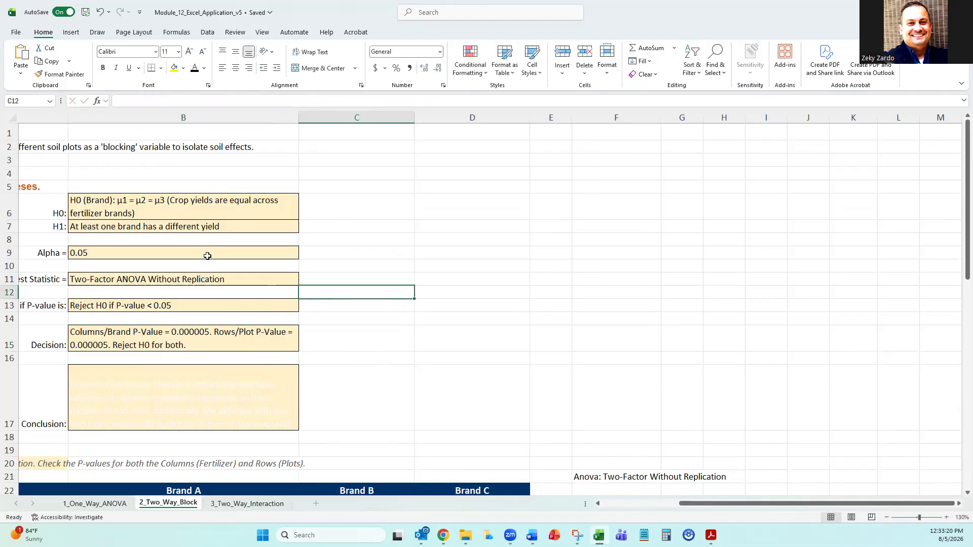
# Format the null hypothesis in B6 with strikethrough and a red font to mark it as rejected.
pyautogui.click(243, 207)
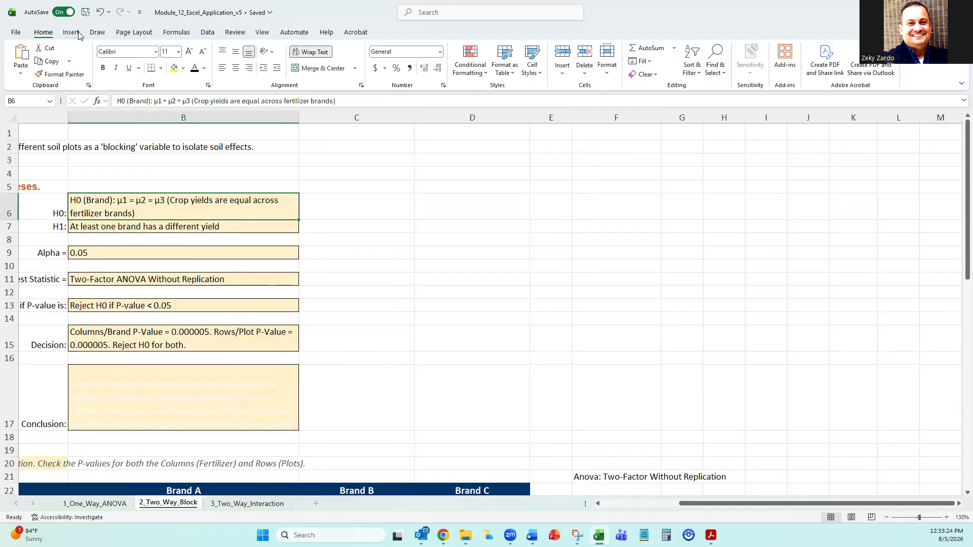
pyautogui.click(362, 87)
pyautogui.click(437, 228)
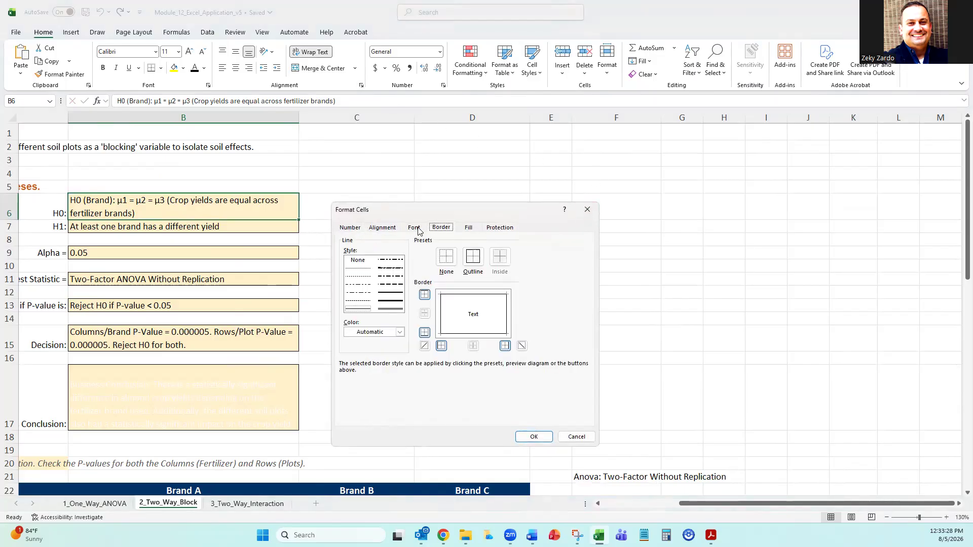
pyautogui.click(419, 230)
pyautogui.click(363, 334)
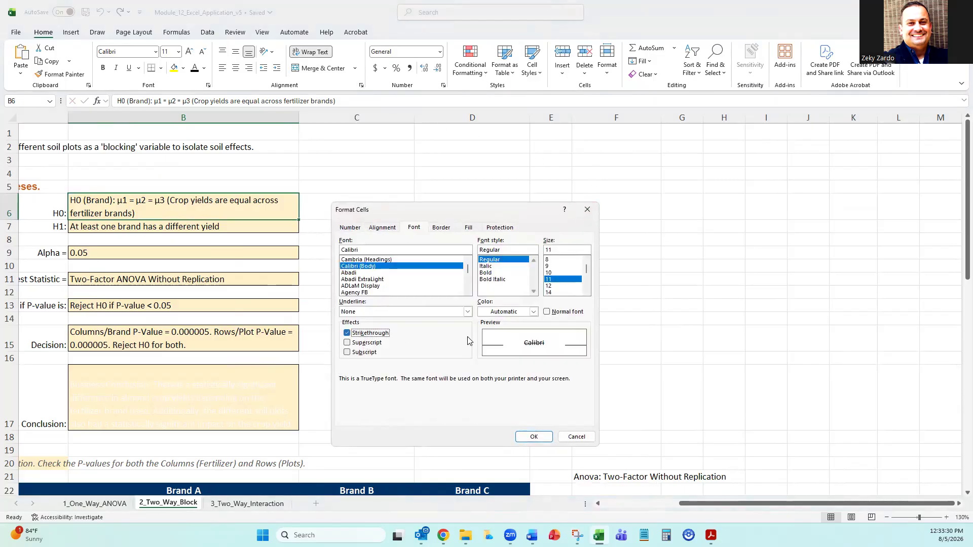
pyautogui.click(533, 312)
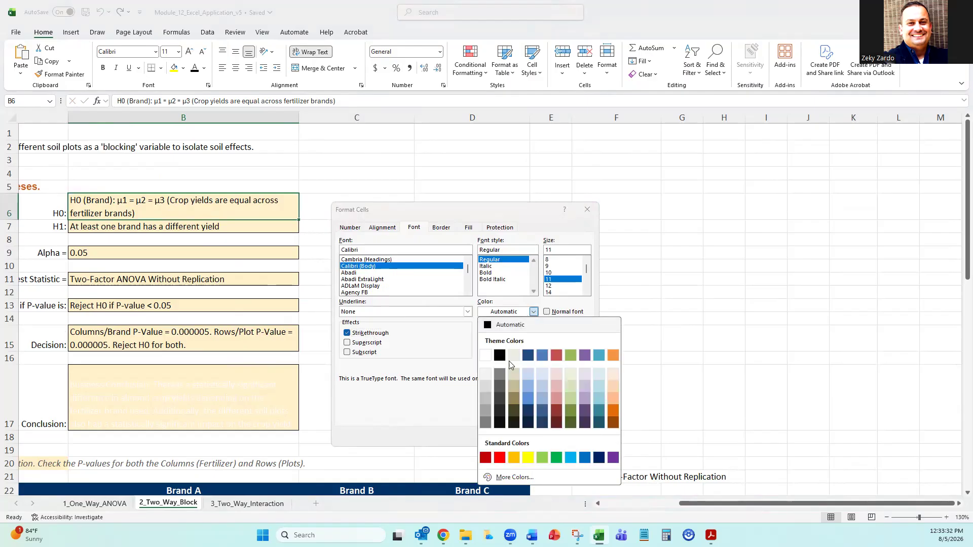
pyautogui.click(499, 458)
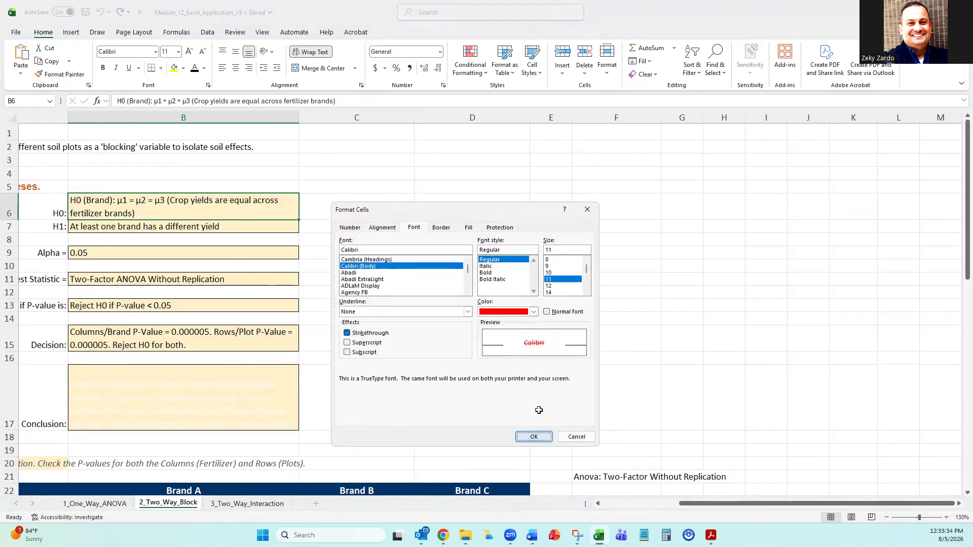
pyautogui.click(534, 437)
pyautogui.moveTo(709, 503); pyautogui.dragTo(570, 509)
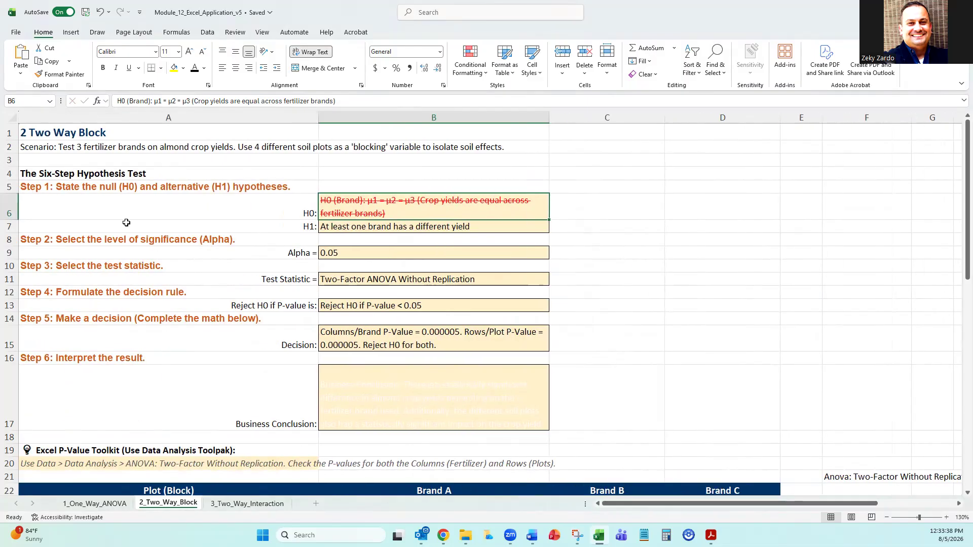
# Review the hypotheses in B6:B7 and reveal the business conclusion in B17 with a dark font colour.
pyautogui.click(453, 230)
pyautogui.click(405, 207)
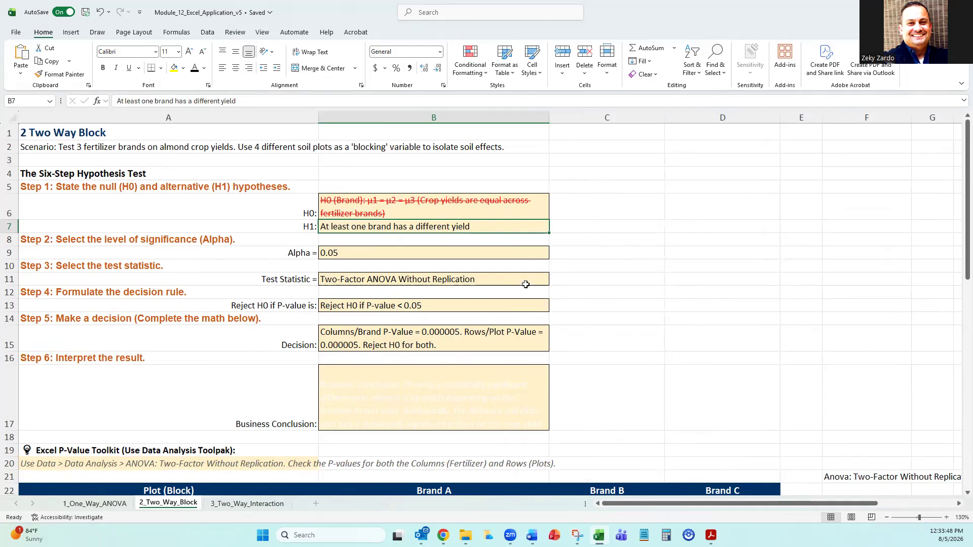
pyautogui.scroll(-3, 492, 251)
pyautogui.click(412, 299)
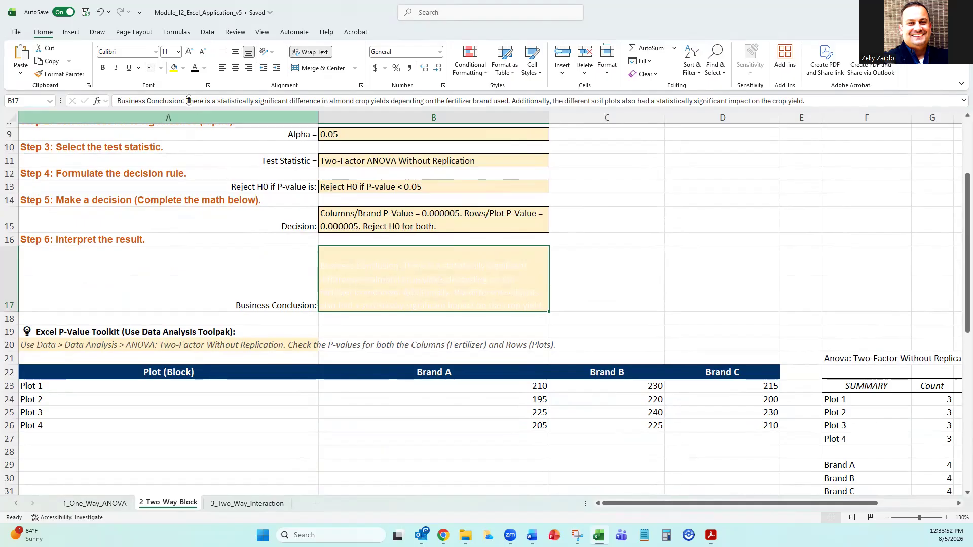
pyautogui.click(669, 242)
pyautogui.click(524, 258)
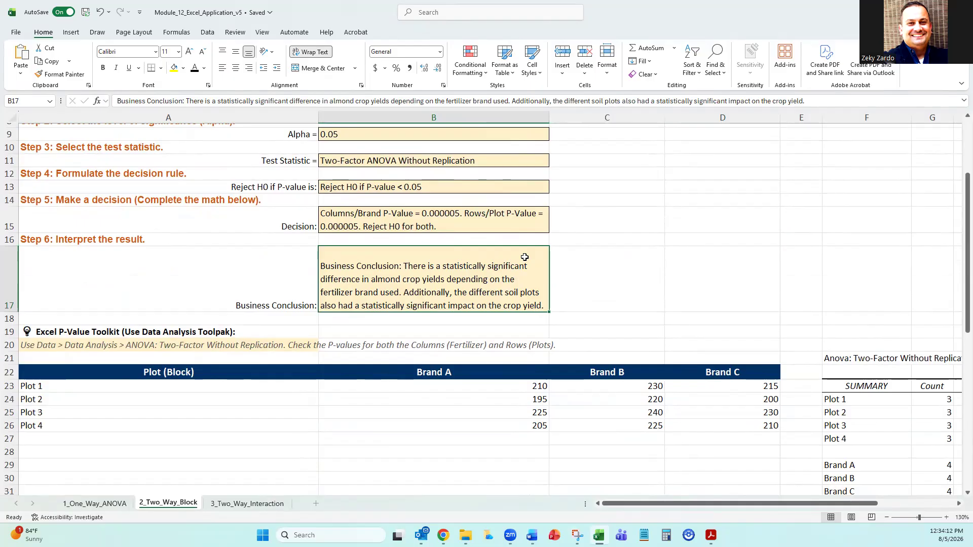
pyautogui.scroll(-2, 704, 266)
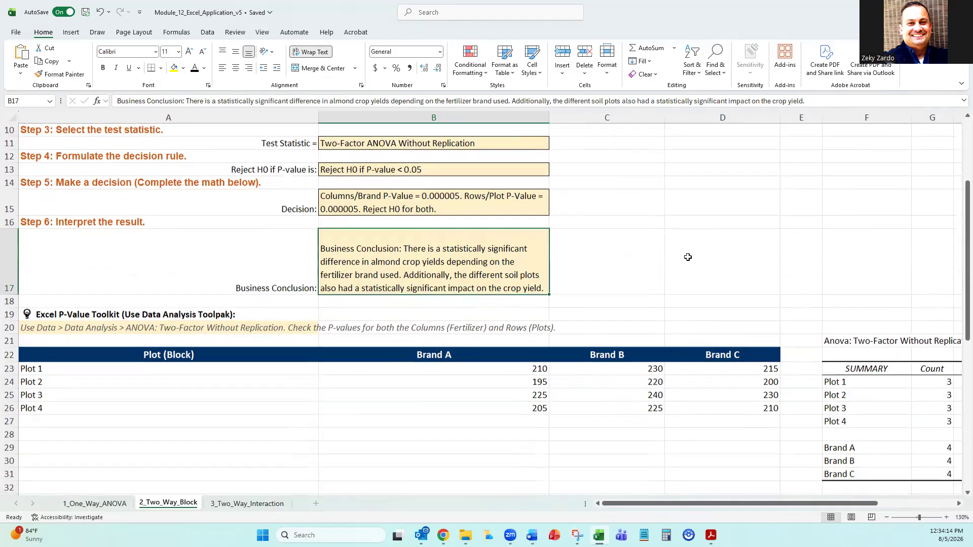
# Compare the Rows and Columns sources in F36:F37 of the ANOVA table with the plot rows and brand columns in the data table.
pyautogui.scroll(-3, 534, 315)
pyautogui.hscroll(3, 534, 315)
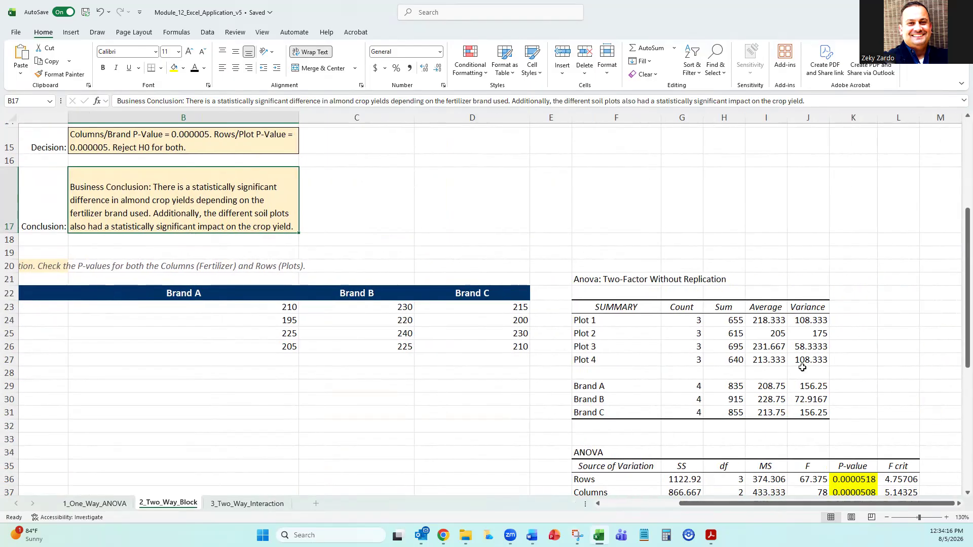
pyautogui.click(582, 324)
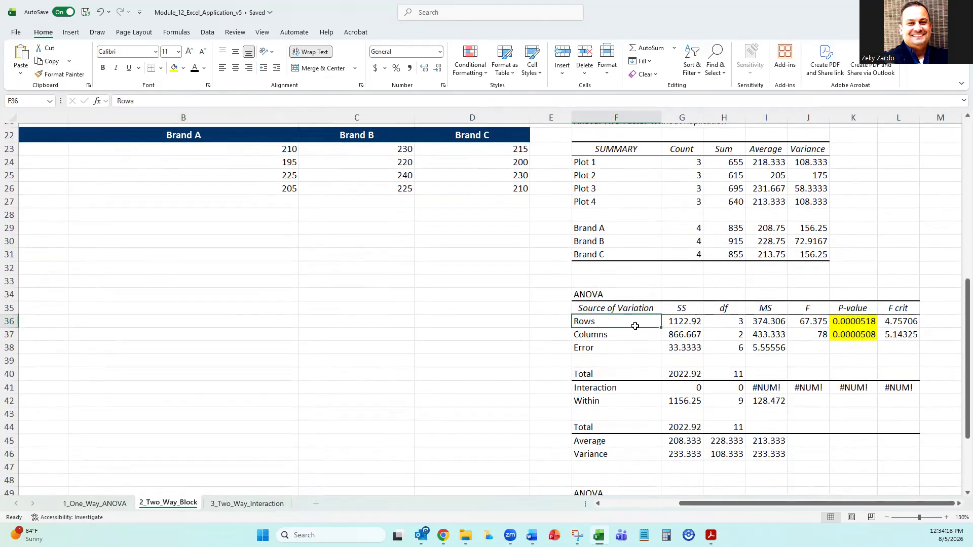
pyautogui.click(585, 335)
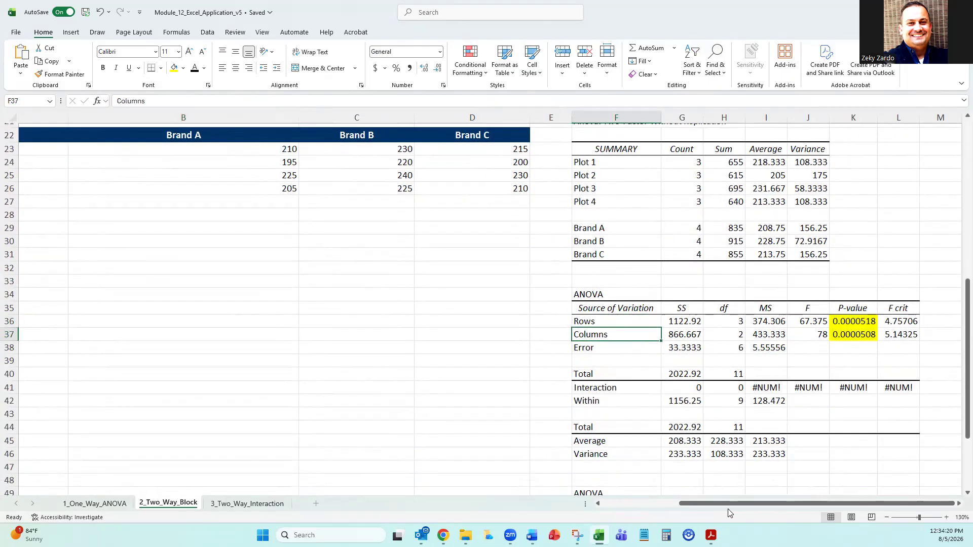
pyautogui.moveTo(730, 505); pyautogui.dragTo(700, 504)
pyautogui.click(96, 173)
pyautogui.moveTo(180, 161); pyautogui.dragTo(309, 175)
pyautogui.moveTo(542, 145); pyautogui.dragTo(539, 188)
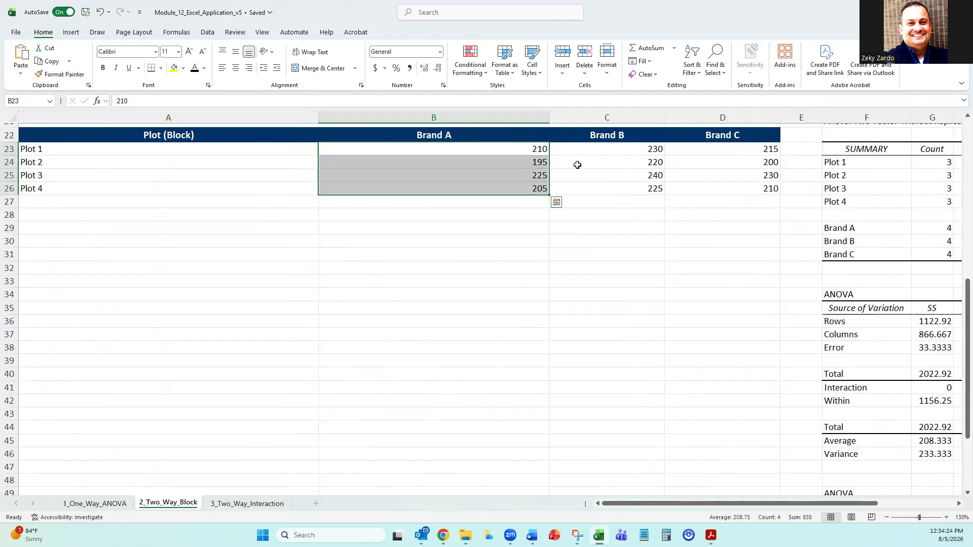
pyautogui.moveTo(630, 132); pyautogui.dragTo(638, 189)
pyautogui.moveTo(736, 134); pyautogui.dragTo(740, 185)
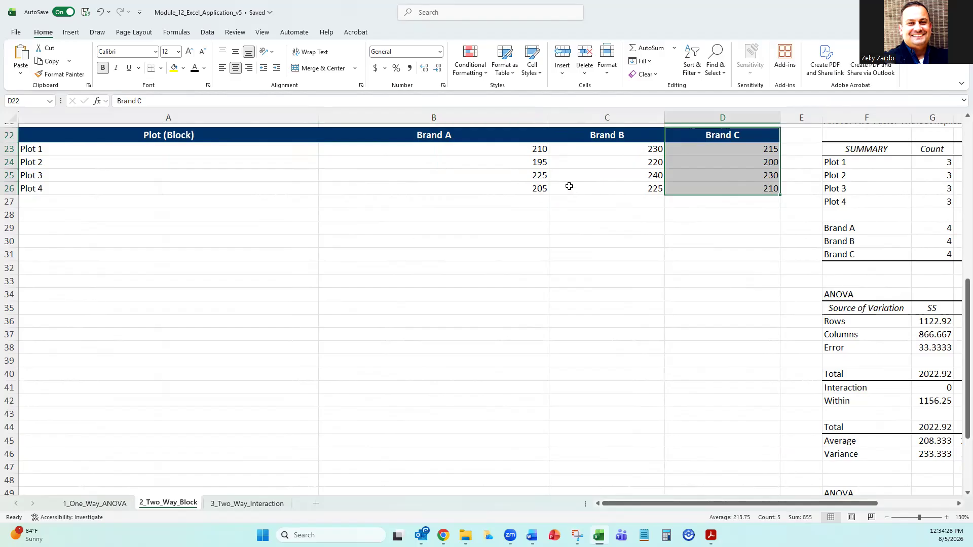
# Review the ANOVA output alongside the completed six-step answers and the P-value toolkit note in A20.
pyautogui.moveTo(786, 506); pyautogui.dragTo(825, 505)
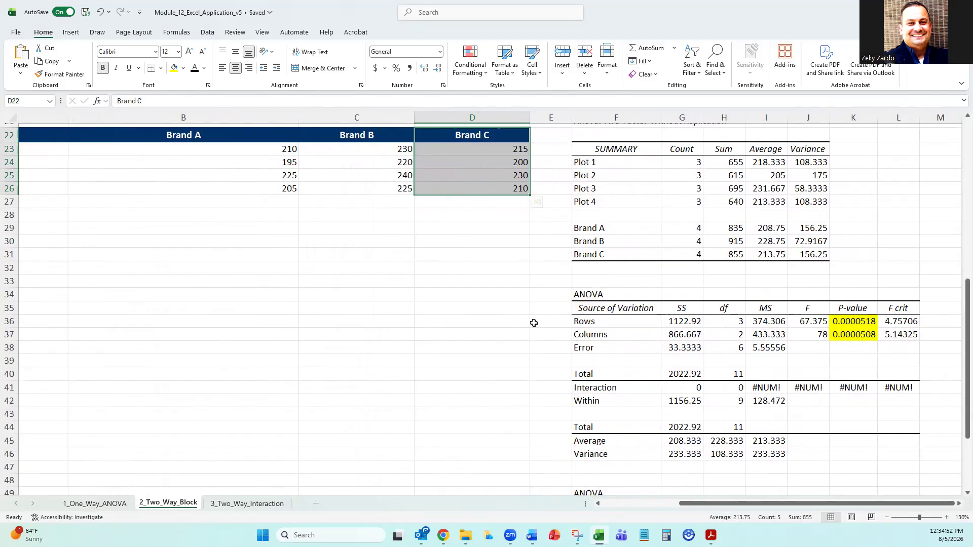
pyautogui.scroll(5, 456, 269)
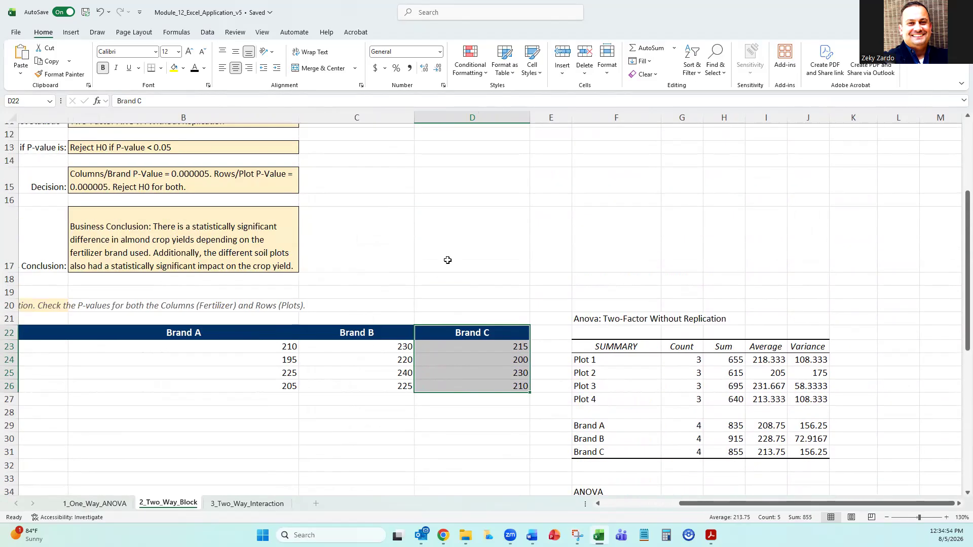
pyautogui.scroll(4, 447, 260)
pyautogui.moveTo(701, 506); pyautogui.dragTo(577, 506)
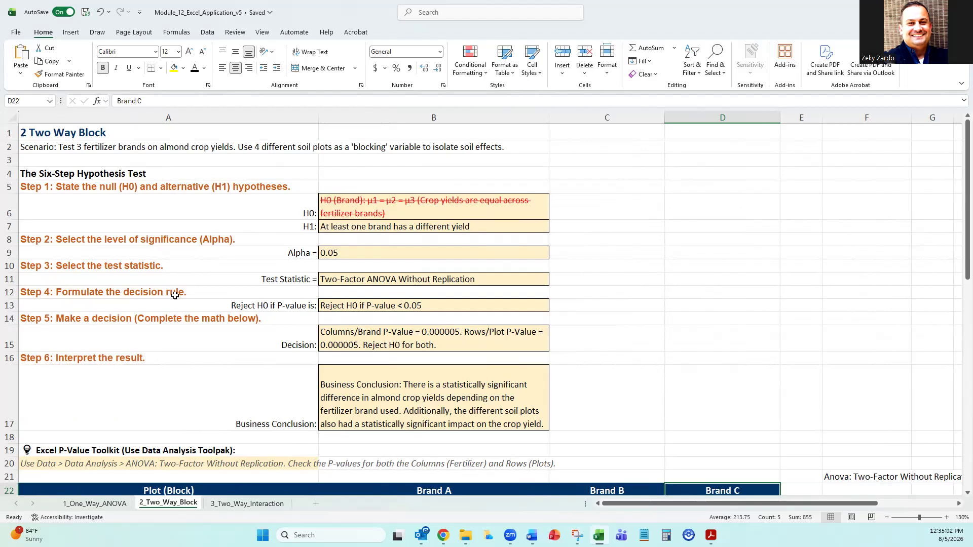
pyautogui.scroll(-3, 175, 295)
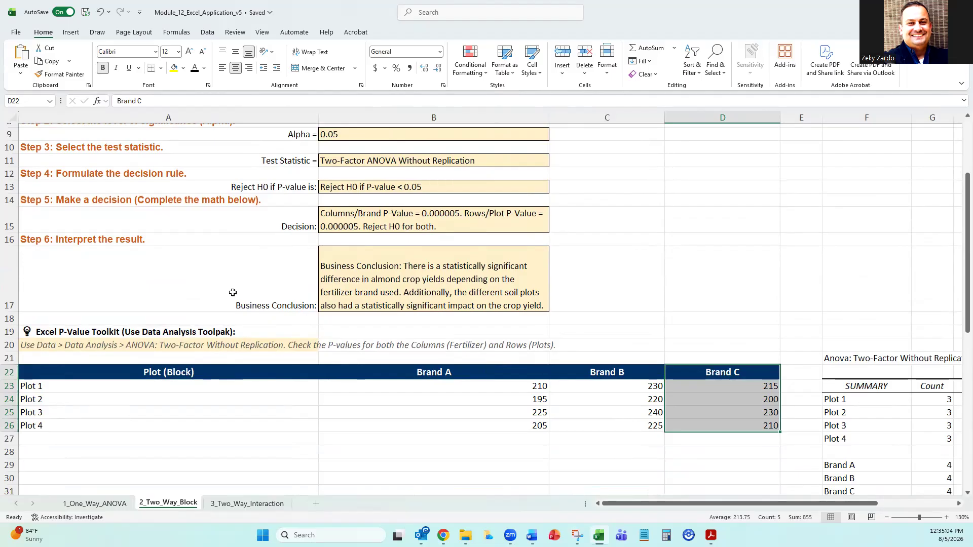
pyautogui.click(125, 349)
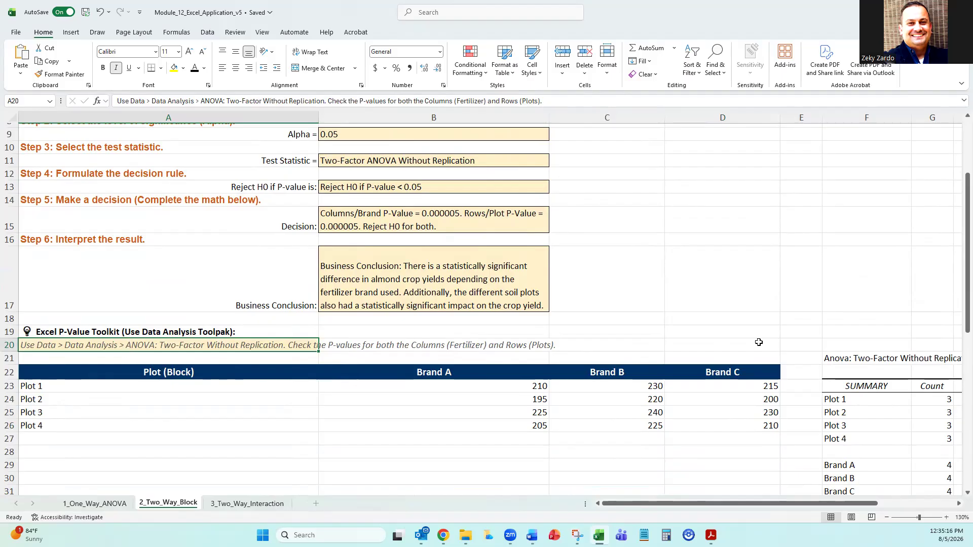
# Label the ANOVA Rows source "Plots" in E36 and the Columns source "Fertalizers" in E37, widening column E to fit.
pyautogui.scroll(-6, 759, 343)
pyautogui.moveTo(790, 505); pyautogui.dragTo(868, 505)
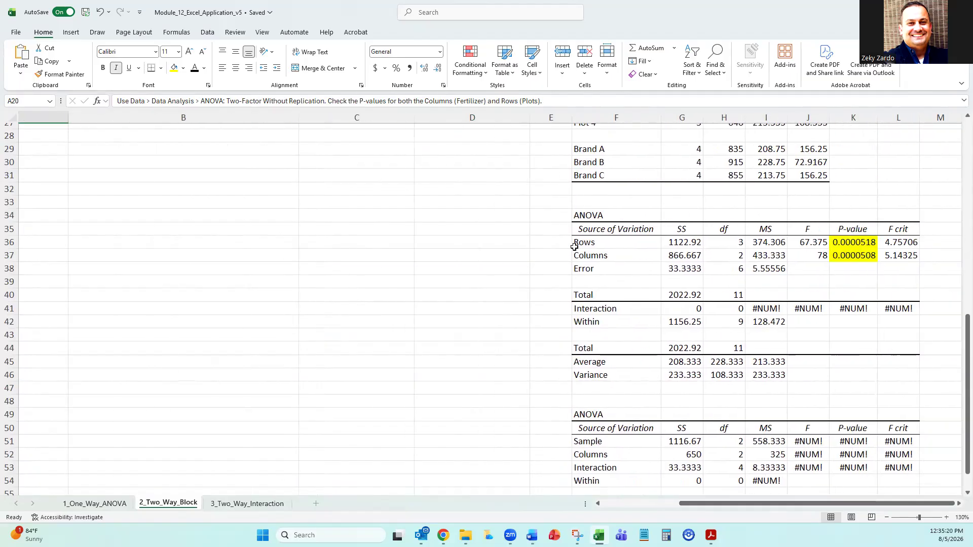
pyautogui.click(556, 239)
pyautogui.write('Plots')
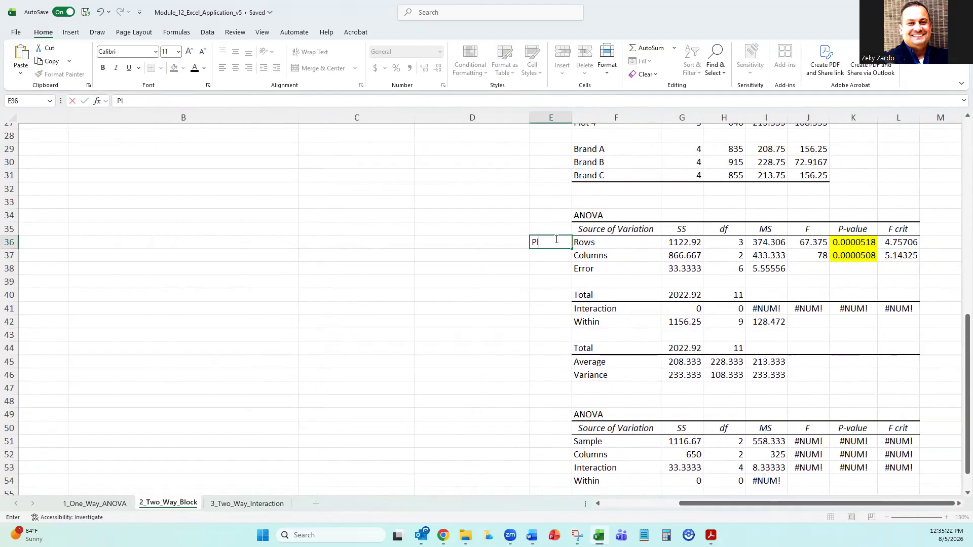
pyautogui.click(555, 253)
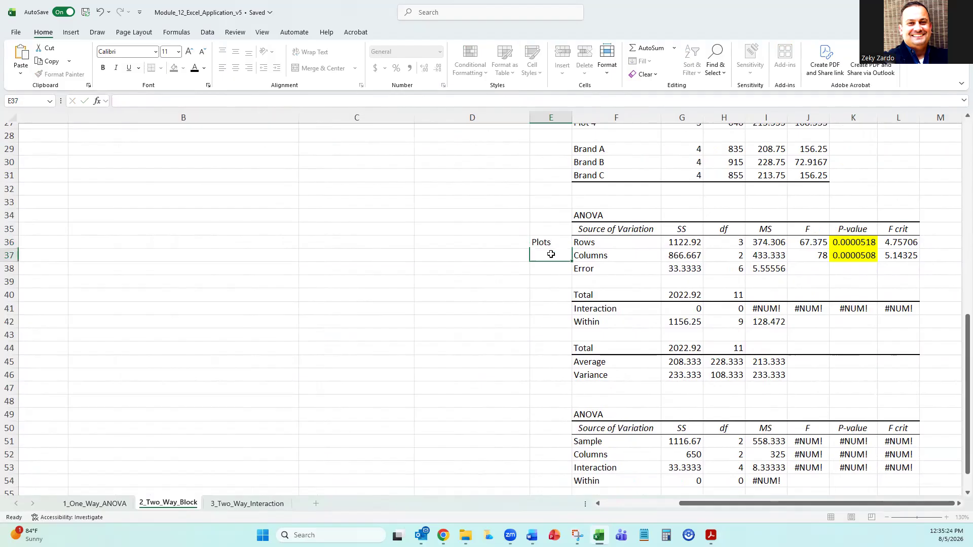
pyautogui.write('Fertalizers')
pyautogui.click(499, 405)
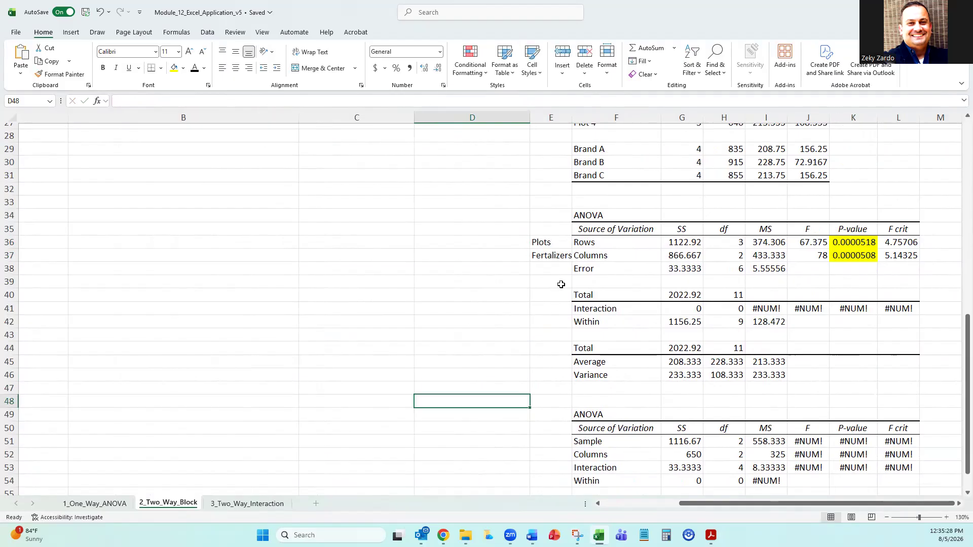
pyautogui.moveTo(572, 117); pyautogui.dragTo(590, 118)
# Examine the labelled Plots and Fertalizers rows with their F and P-values, and recheck the data table and six-step answers.
pyautogui.moveTo(557, 242); pyautogui.dragTo(872, 256)
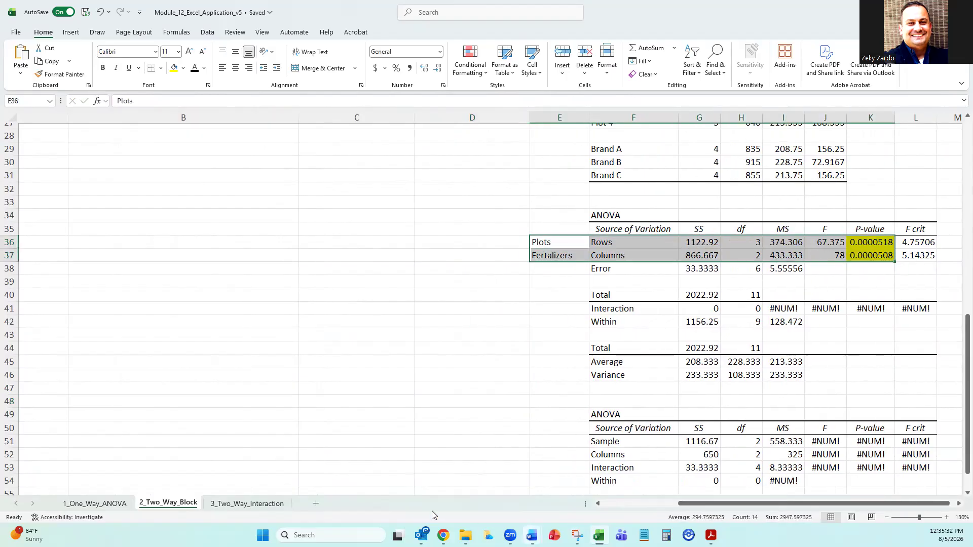
pyautogui.click(355, 306)
pyautogui.moveTo(853, 238); pyautogui.dragTo(861, 255)
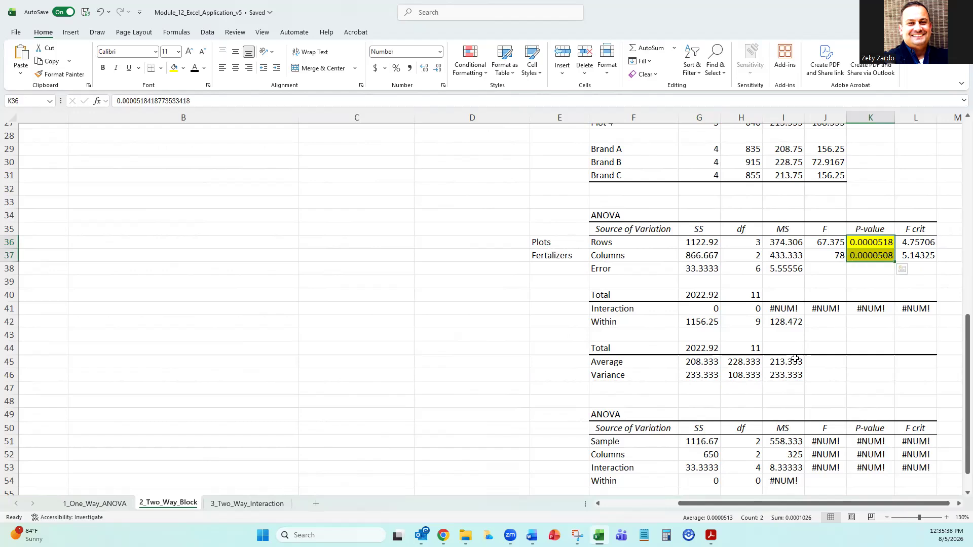
pyautogui.moveTo(808, 243); pyautogui.dragTo(808, 254)
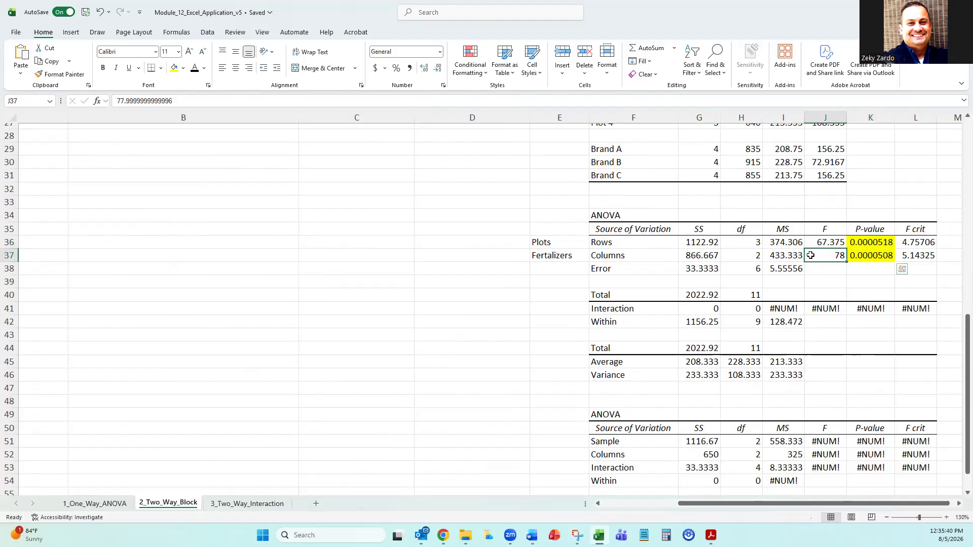
pyautogui.click(598, 256)
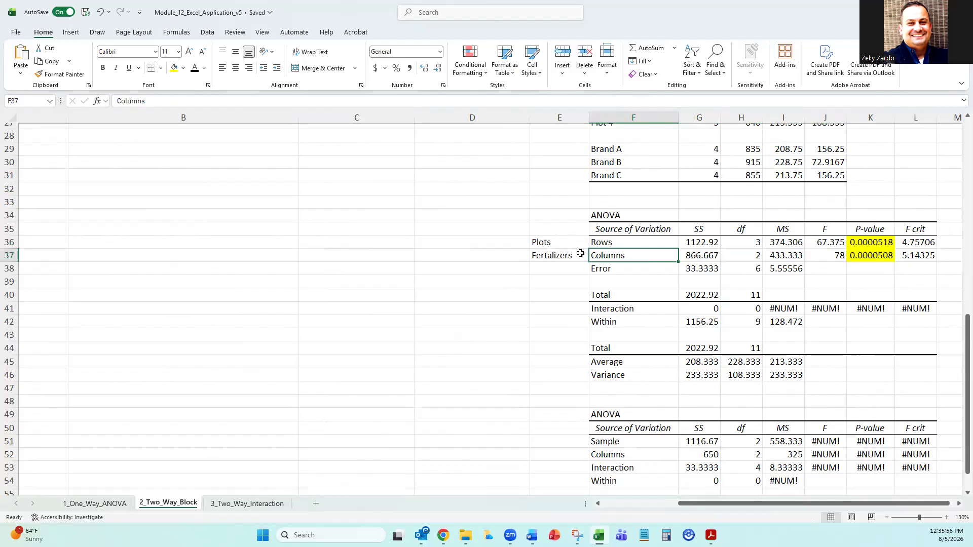
pyautogui.scroll(9, 478, 256)
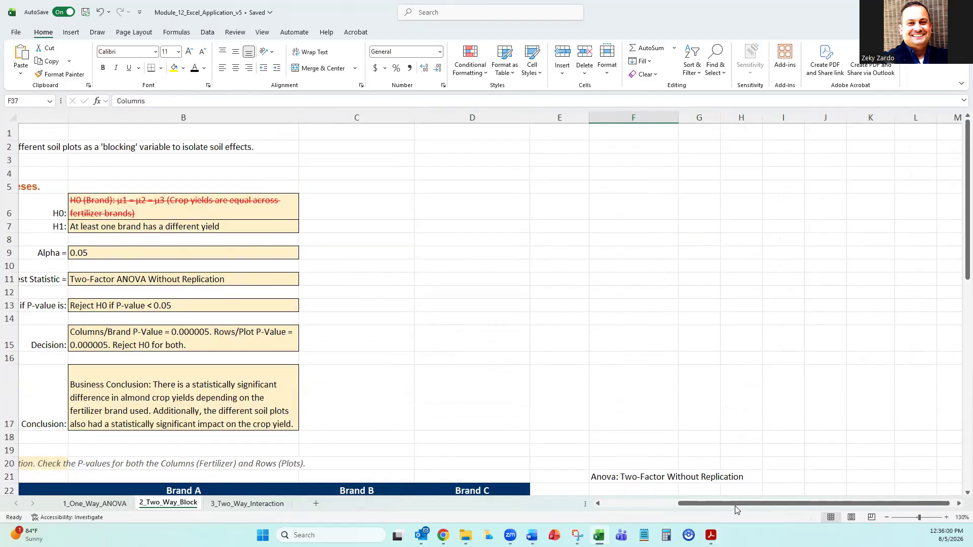
pyautogui.moveTo(735, 506); pyautogui.dragTo(623, 514)
pyautogui.scroll(-3, 162, 312)
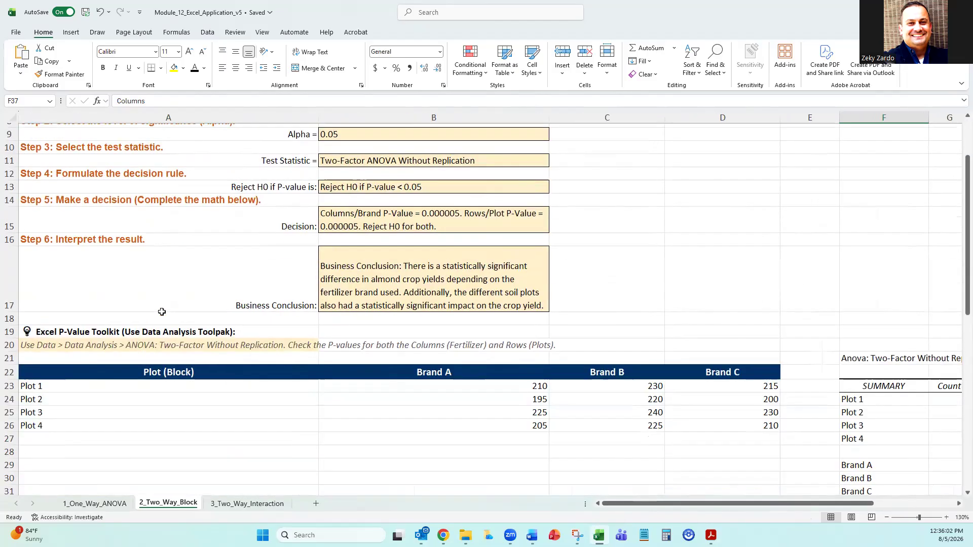
pyautogui.scroll(-2, 162, 312)
pyautogui.scroll(1, 161, 308)
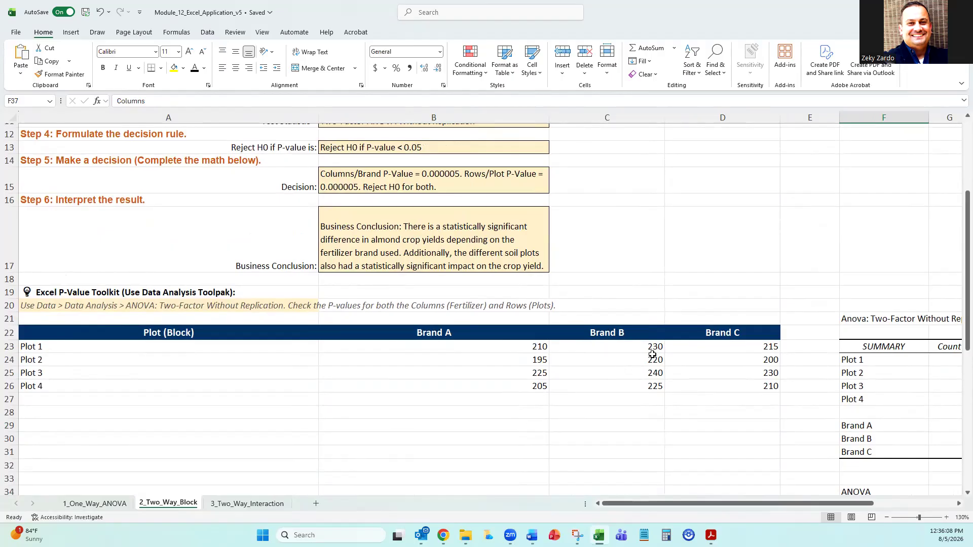
pyautogui.scroll(4, 486, 284)
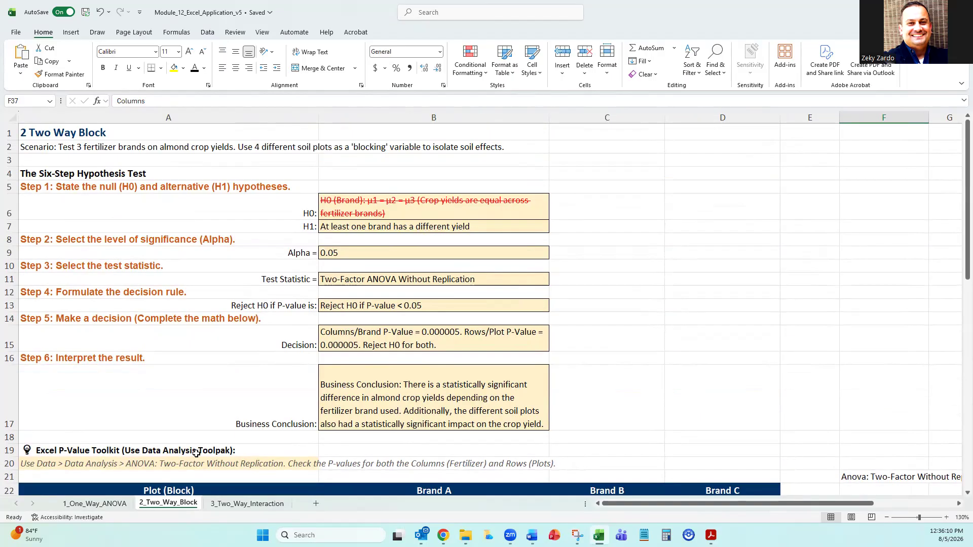
# Open the 3_Two_Way_Interaction sheet at its scenario and blank six-step hypothesis test.
pyautogui.click(236, 504)
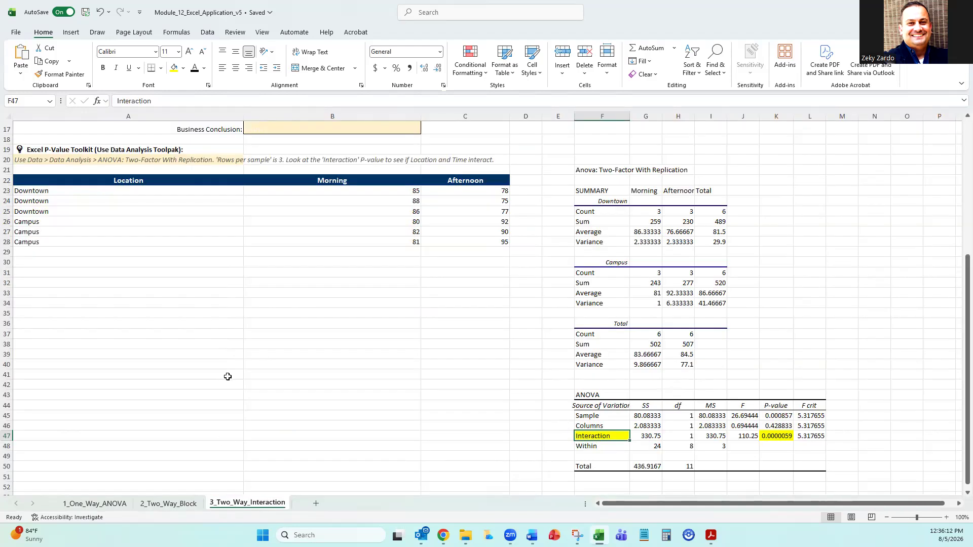
pyautogui.scroll(5, 225, 375)
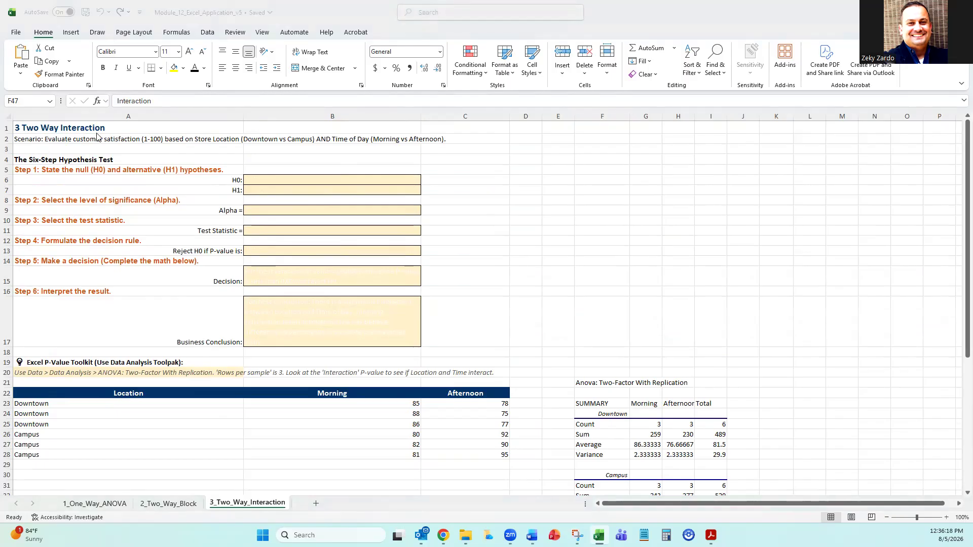
# Switch to the Word student guide and read section 4, "Two-Way ANOVA: Interaction (LO12-4)", including its business example.
pyautogui.hotkey('alt', 'Tab')
pyautogui.scroll(-5, 419, 323)
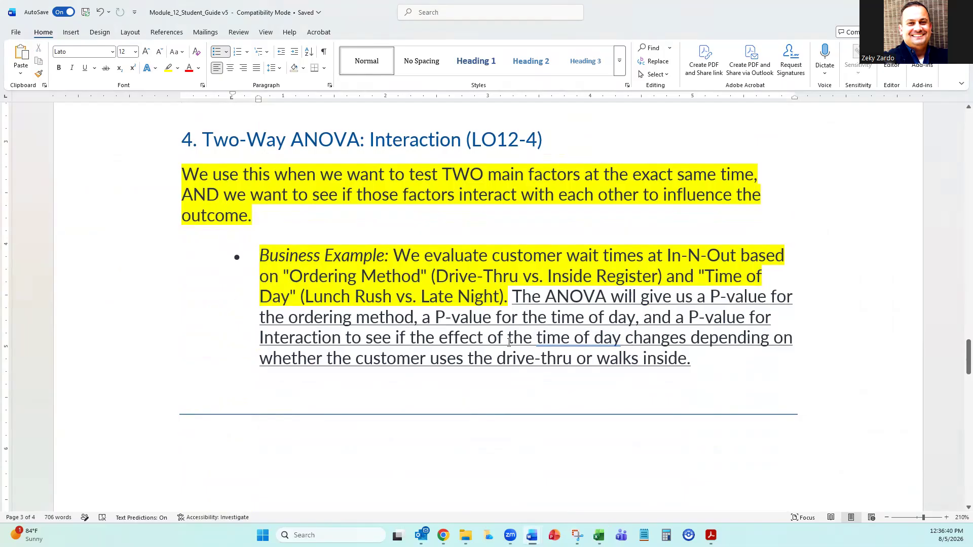
pyautogui.moveTo(536, 340); pyautogui.dragTo(619, 339)
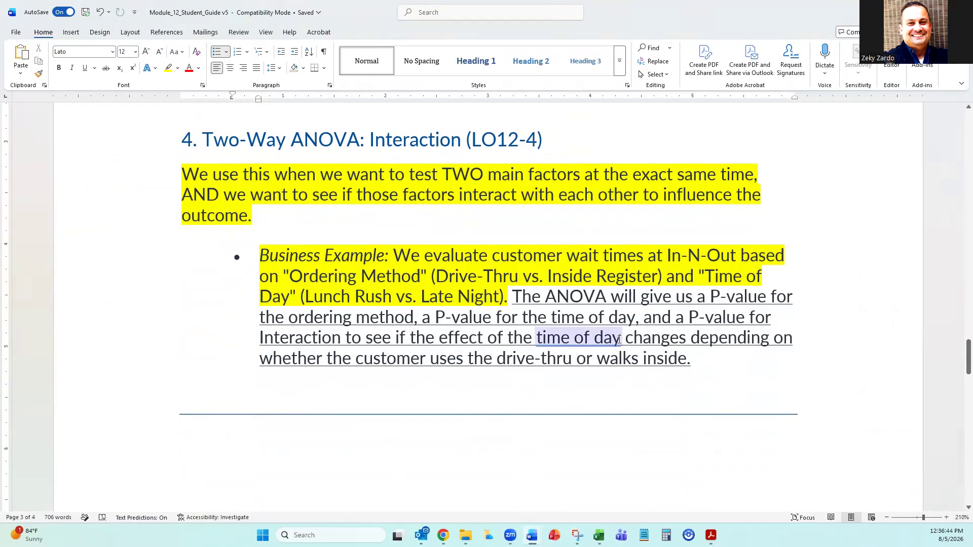
pyautogui.click(615, 341)
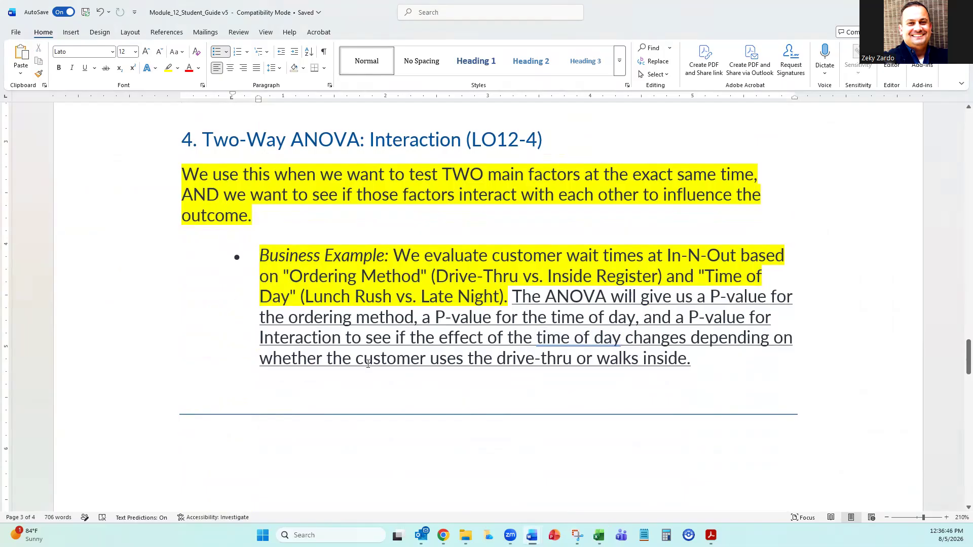
pyautogui.scroll(-1, 500, 360)
pyautogui.scroll(1, 500, 360)
pyautogui.scroll(2, 500, 360)
pyautogui.scroll(-1, 473, 357)
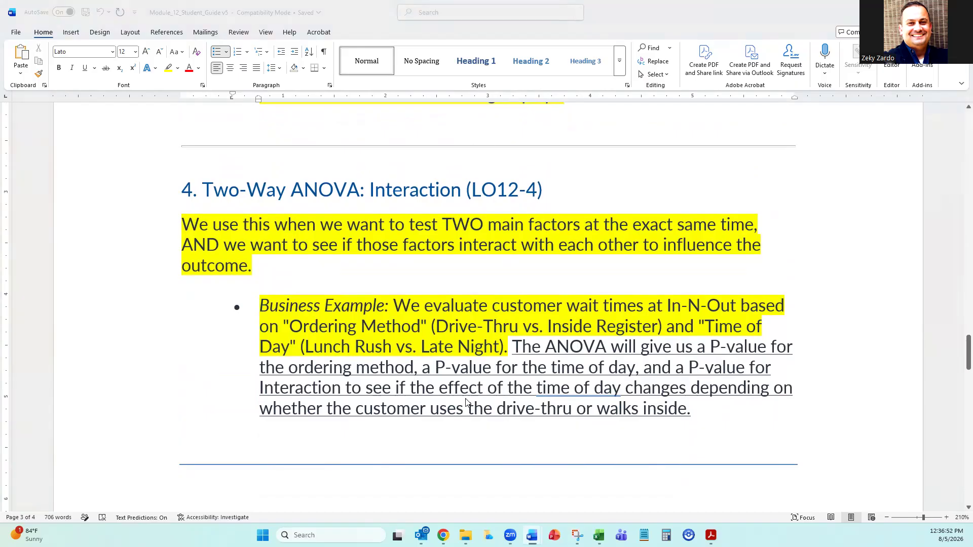
# Switch back to Excel and paste the null hypothesis "There is no interaction effect between Store Location and Time of Day on satisfaction." into B6.
pyautogui.hotkey('alt', 'Tab')
pyautogui.click(581, 249)
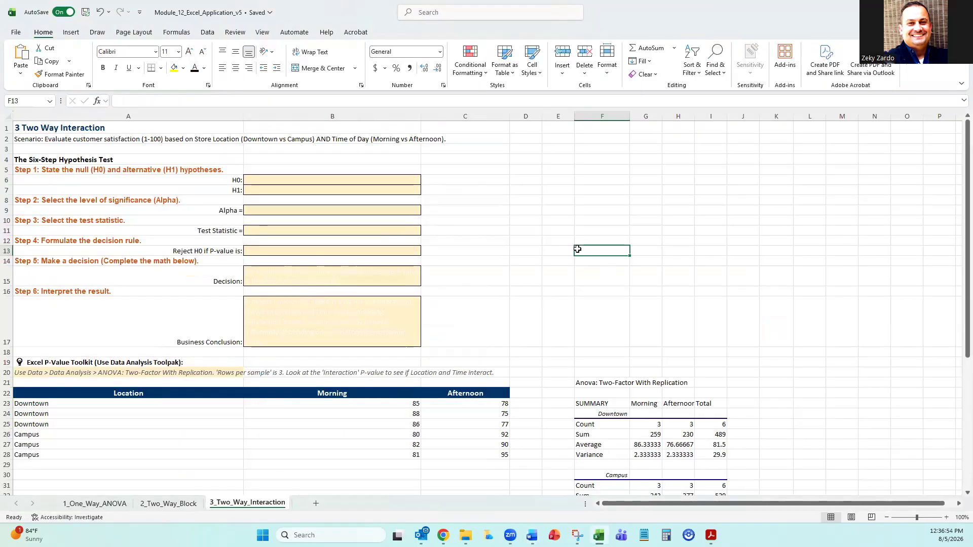
pyautogui.click(271, 181)
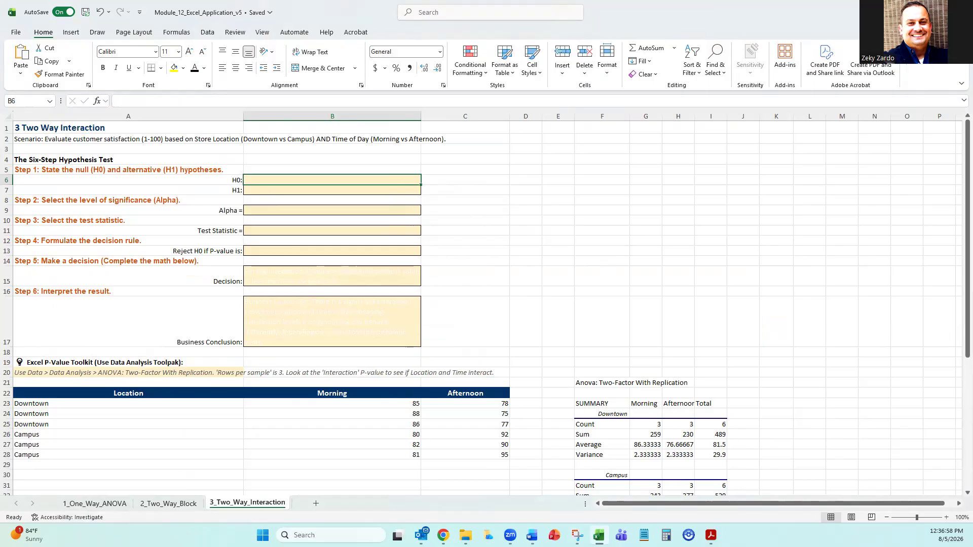
pyautogui.click(160, 141)
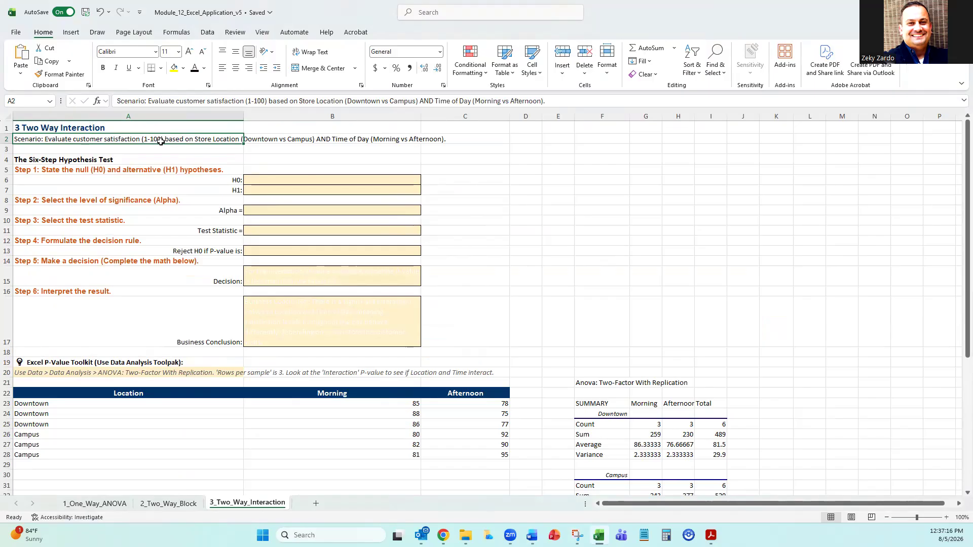
pyautogui.hotkey('alt', 'Tab')
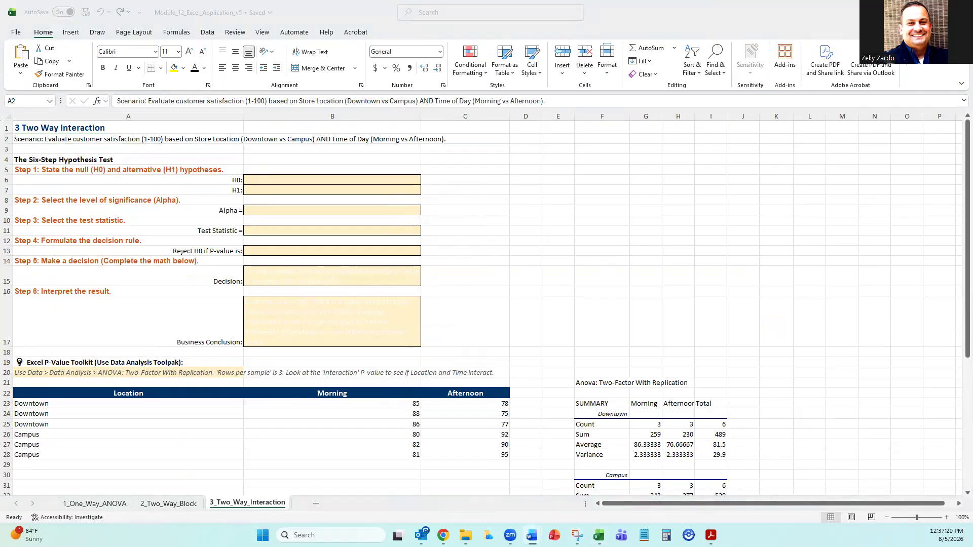
pyautogui.click(322, 180)
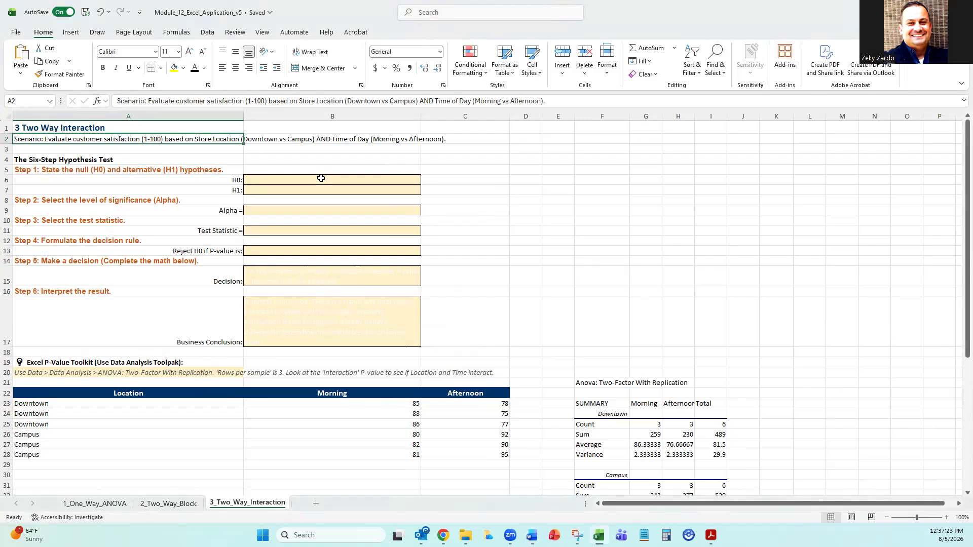
pyautogui.click(265, 99)
pyautogui.write('There is no interaction effect between Store Location and Time of Day on satisfaction.')
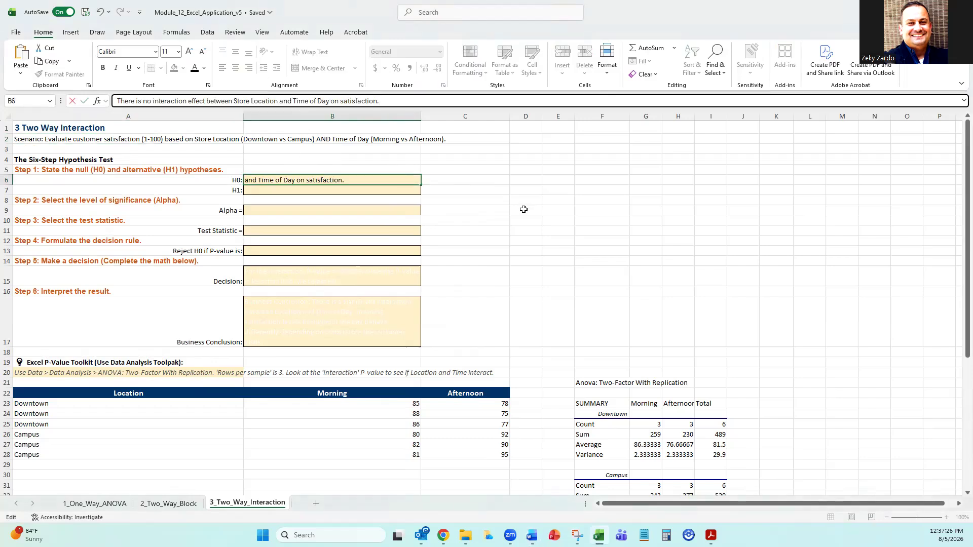
pyautogui.click(544, 220)
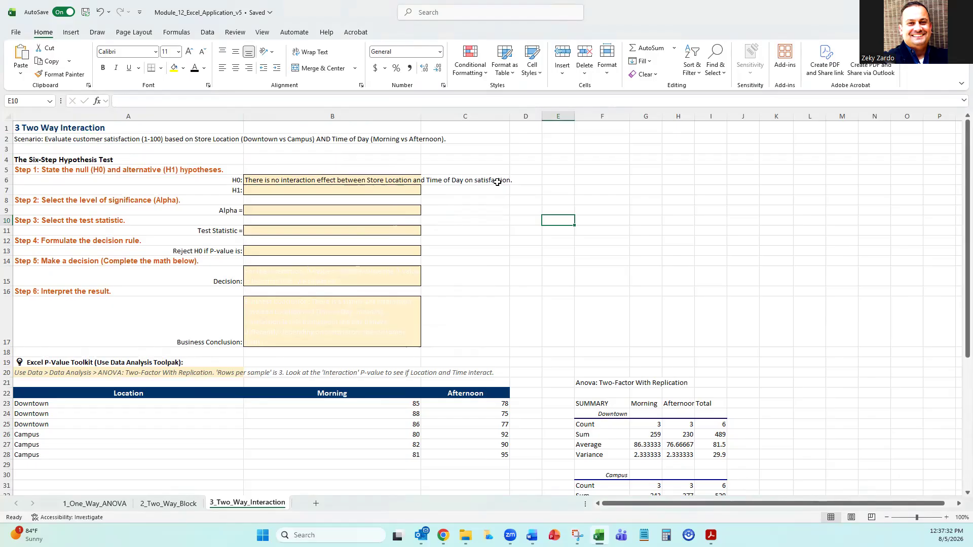
# Wrap the text in B6:B7 and paste the alternative hypothesis "There is an interaction effect between Location and Time." from the Word guide into B7.
pyautogui.click(345, 179)
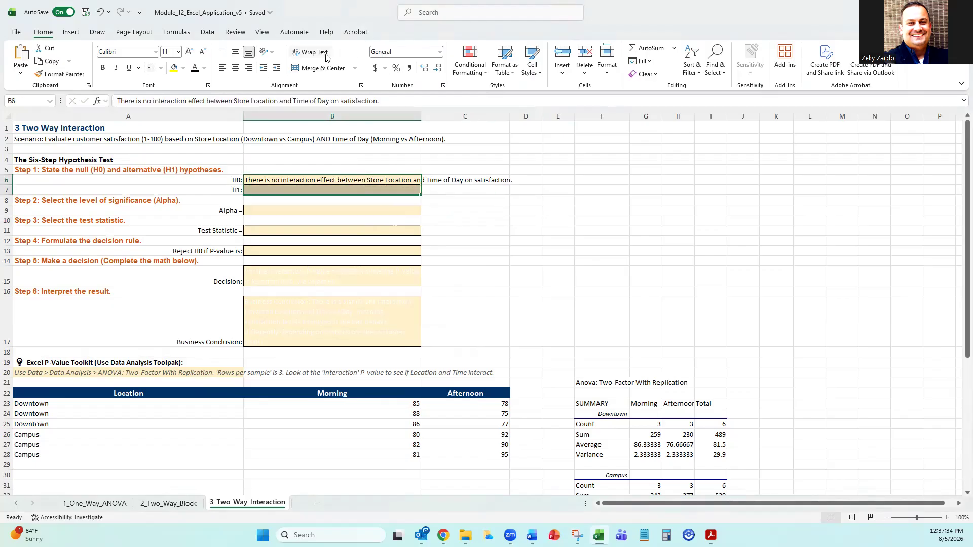
pyautogui.click(311, 52)
pyautogui.hotkey('alt', 'Tab')
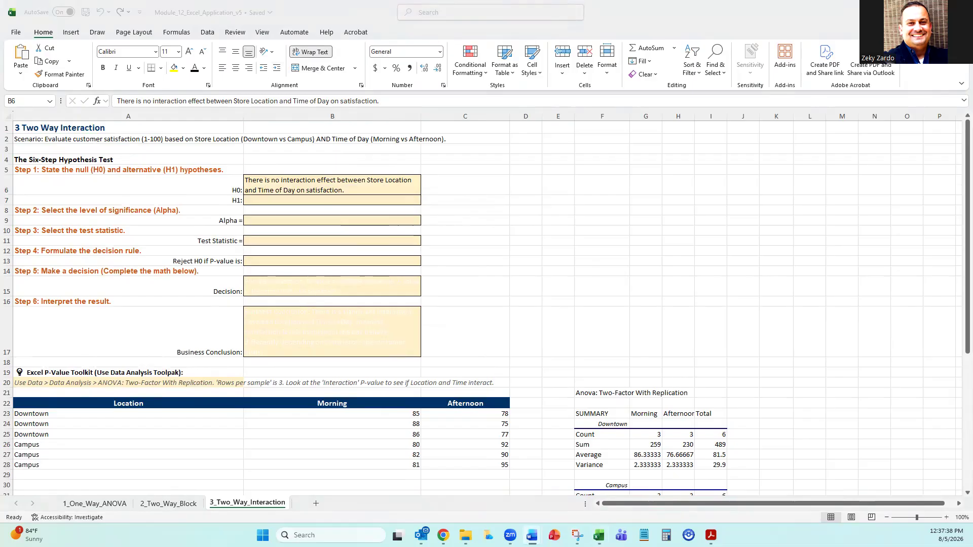
pyautogui.click(283, 200)
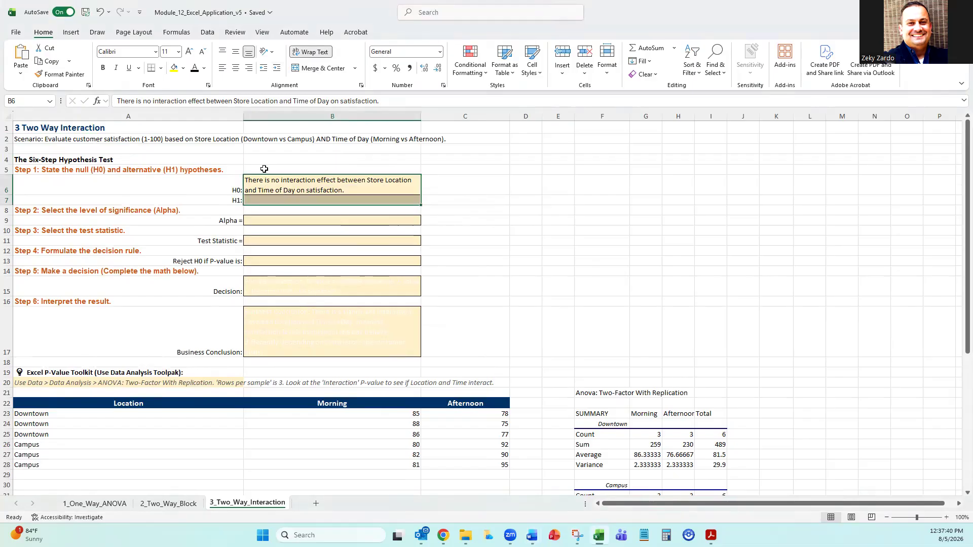
pyautogui.click(243, 98)
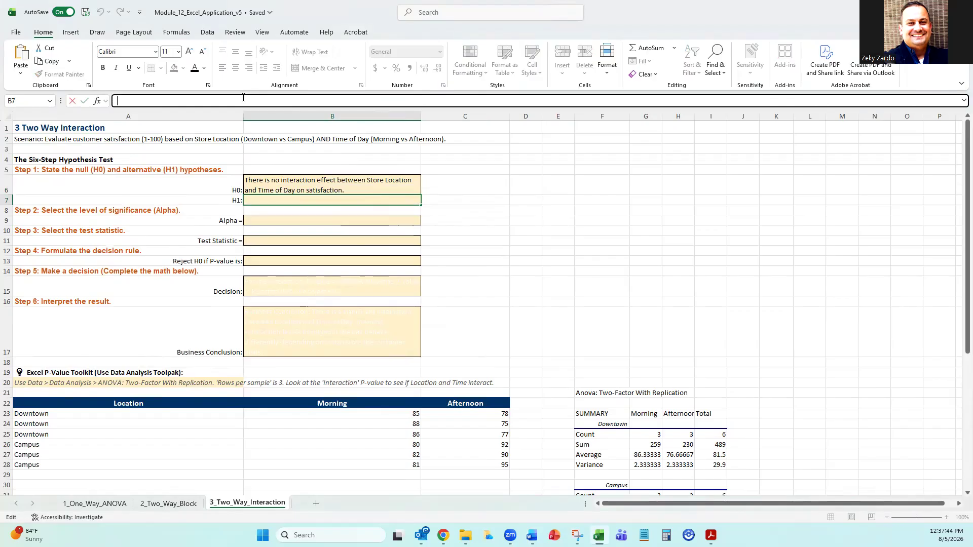
pyautogui.write('There is an interaction effect between Location and Time.')
pyautogui.press('Return')
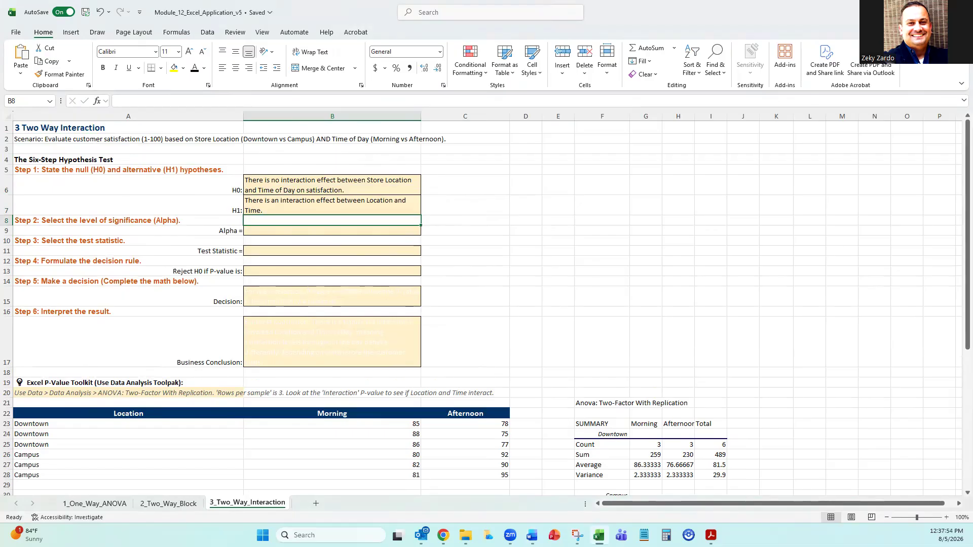
# Set Alpha in B9 to 0.05 and copy the test statistic wording from the Word guide for B11.
pyautogui.click(280, 231)
pyautogui.write('0.05')
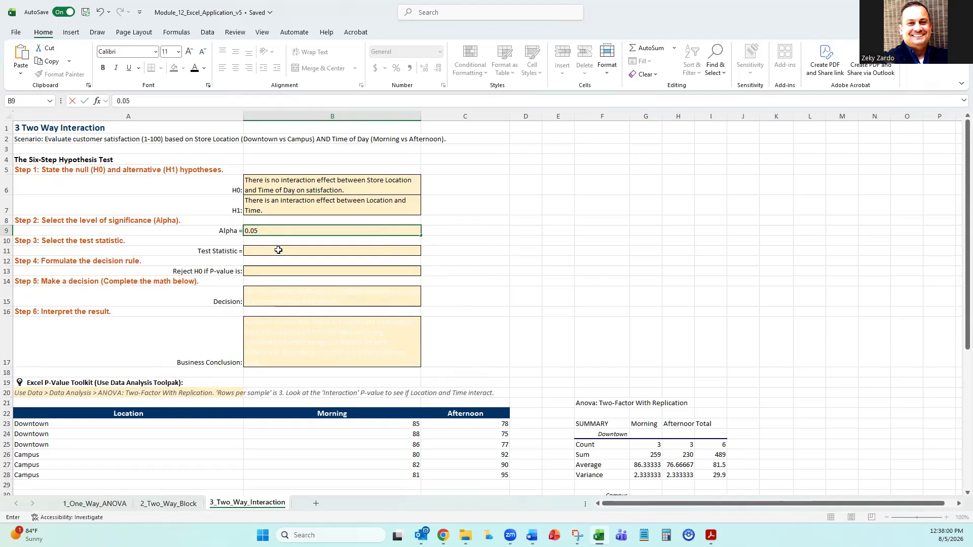
pyautogui.hotkey('alt', 'Tab')
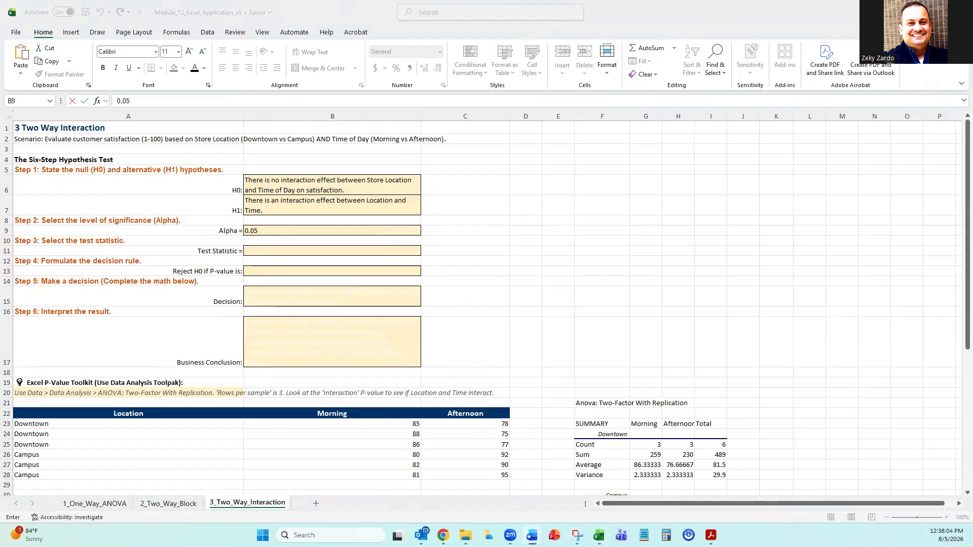
pyautogui.click(278, 253)
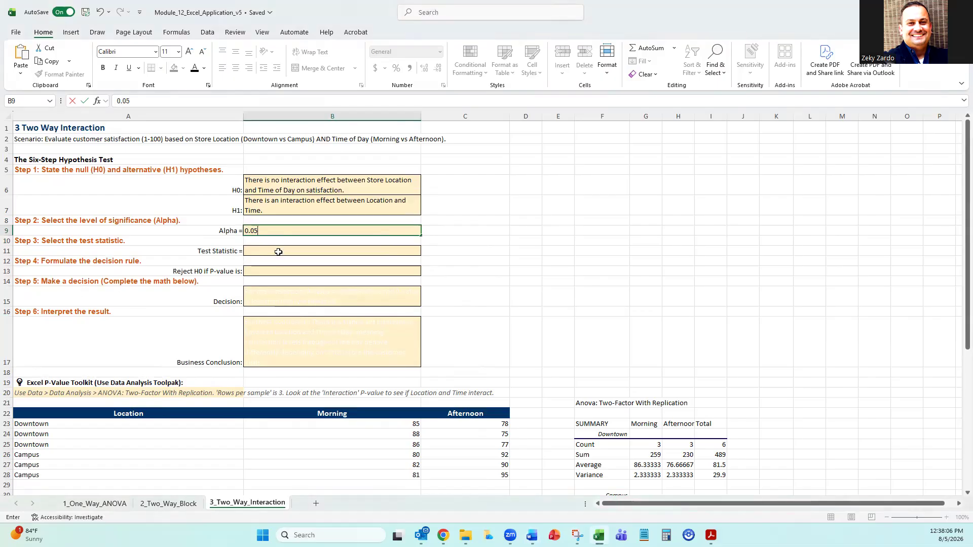
pyautogui.click(278, 252)
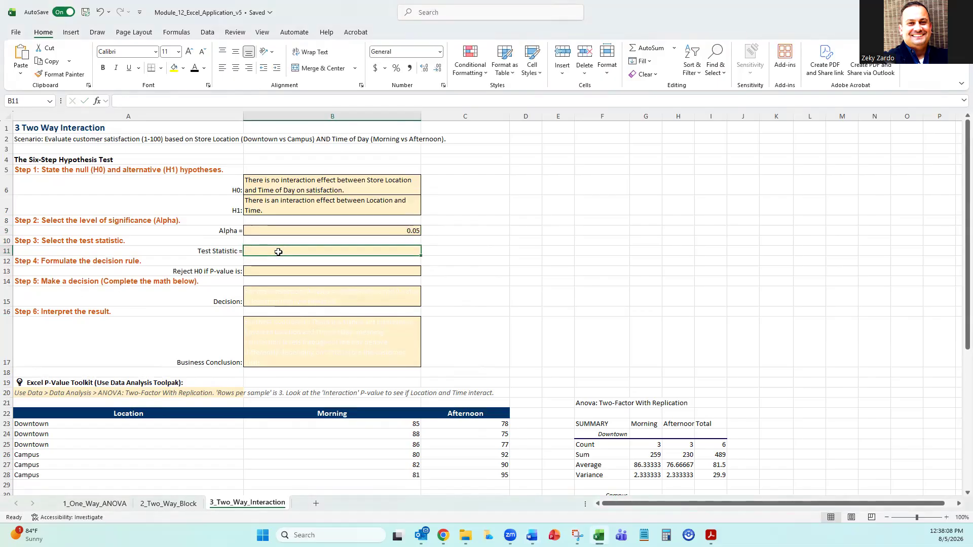
pyautogui.write('Two-Factor ANOVA With Replication')
pyautogui.click(527, 280)
pyautogui.click(320, 254)
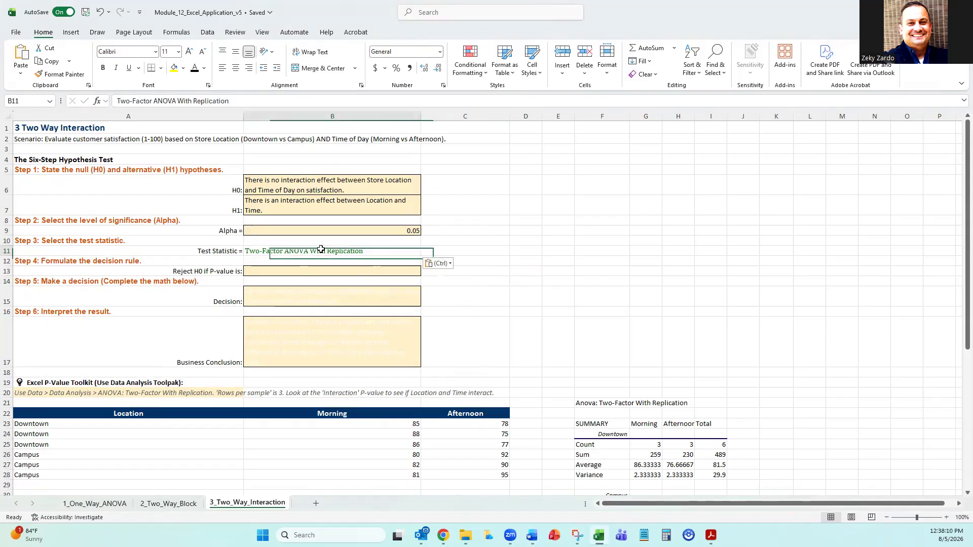
pyautogui.click(100, 11)
# Paste "Two-Factor ANOVA With Replication" into B11 as plain text, keeping the cell's own formatting.
pyautogui.click(270, 101)
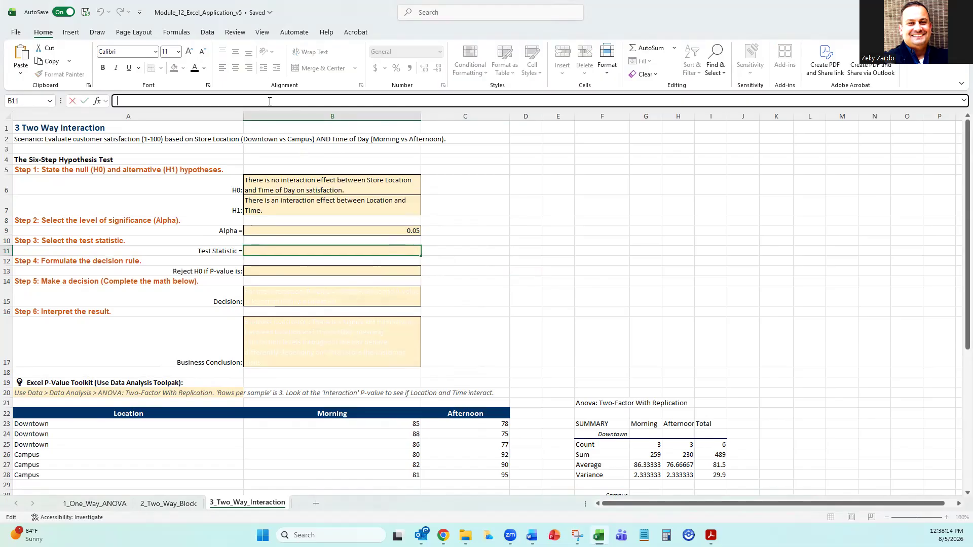
pyautogui.write('Two-Factor ANOVA With Replication')
pyautogui.press('Return')
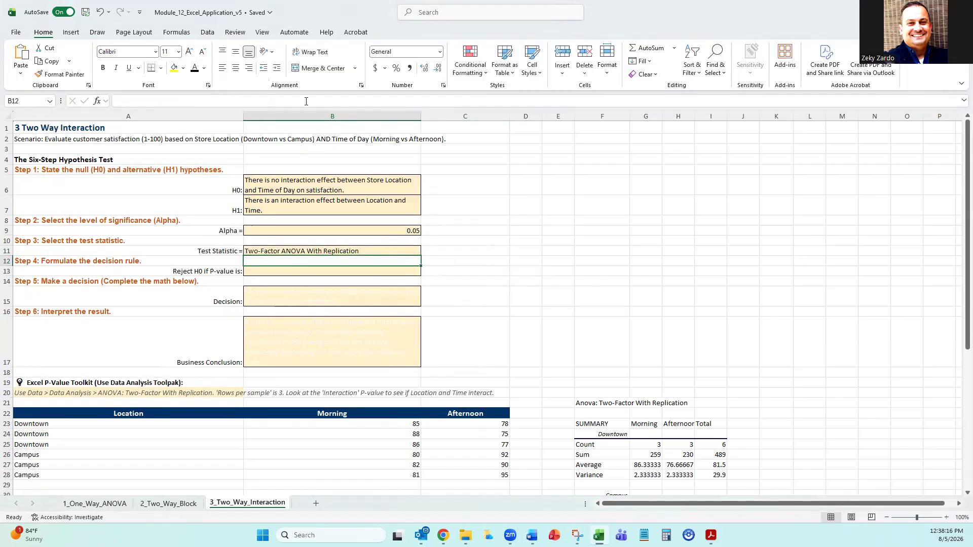
# Copy the decision rule "Reject H0 if P-value < 0.05" from the Word guide into B13 as plain text.
pyautogui.click(309, 271)
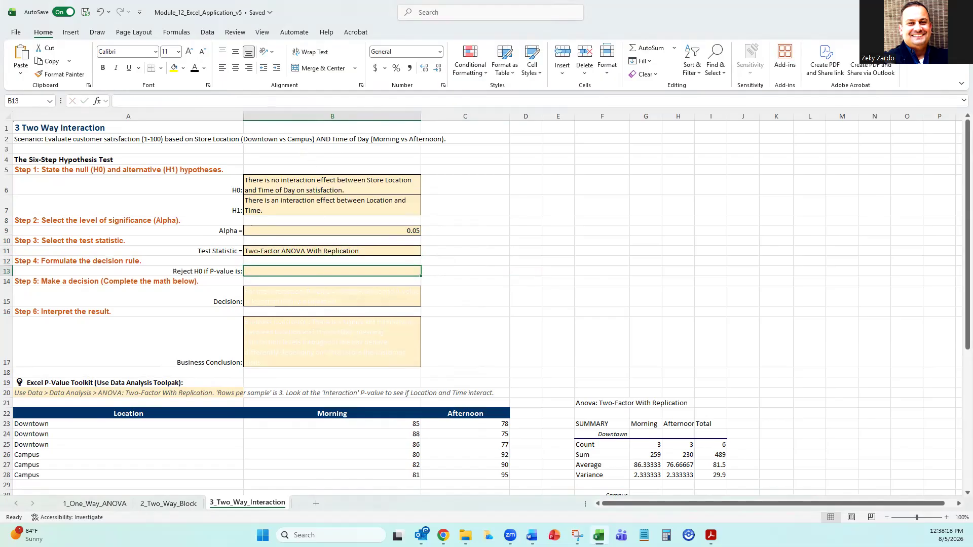
pyautogui.hotkey('alt', 'Tab')
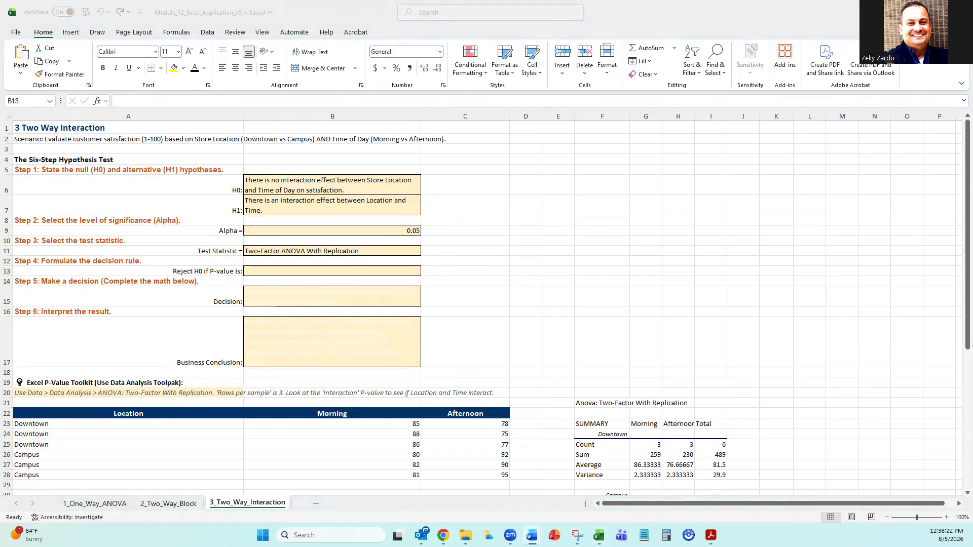
pyautogui.click(293, 273)
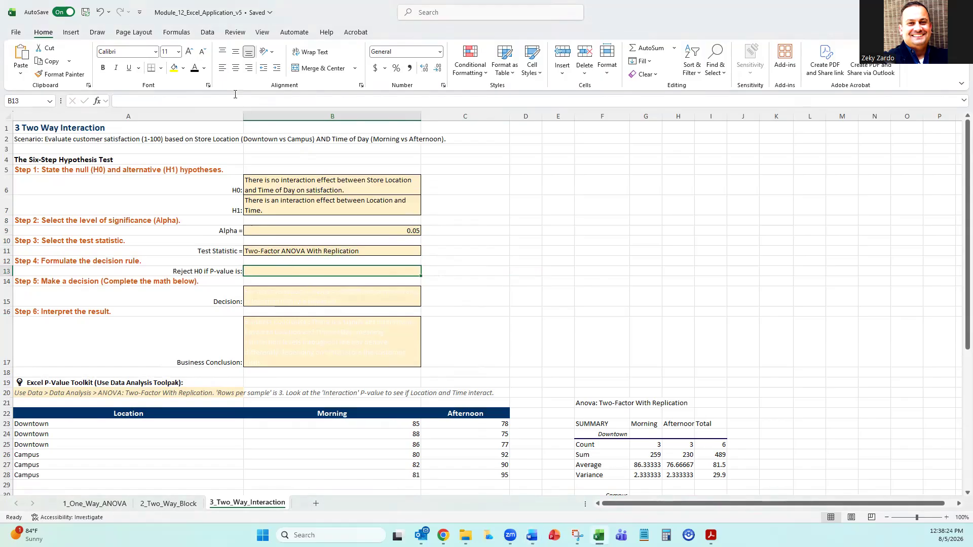
pyautogui.click(236, 98)
pyautogui.write('Reject H0 if P-value < 0.05')
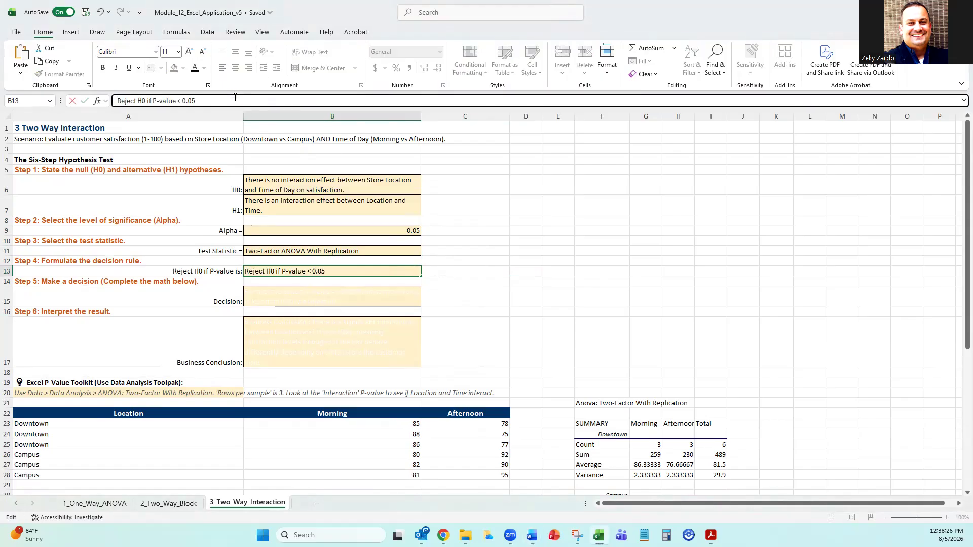
pyautogui.click(511, 286)
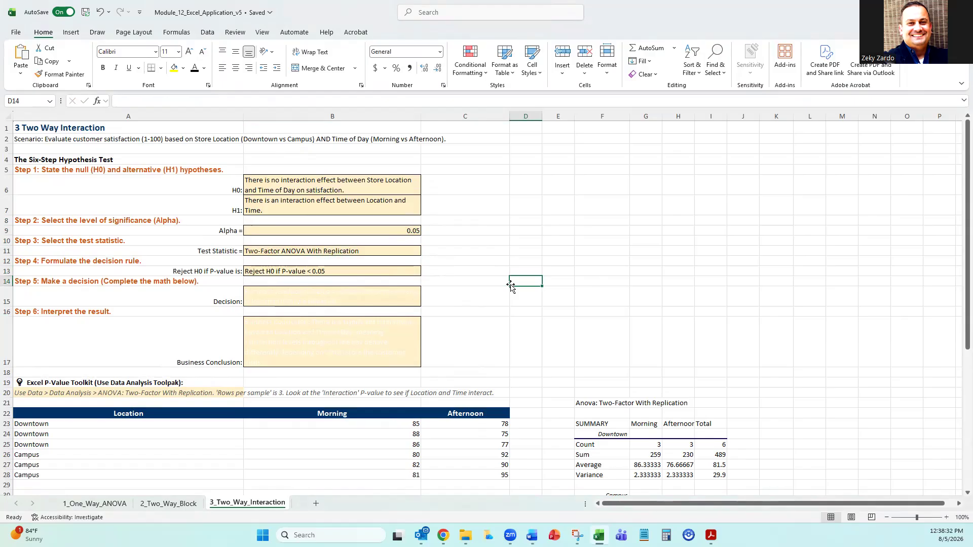
# Select F21 at the head of the existing ANOVA output and open the Anova: Two-Factor With Replication analysis tool.
pyautogui.scroll(-5, 512, 284)
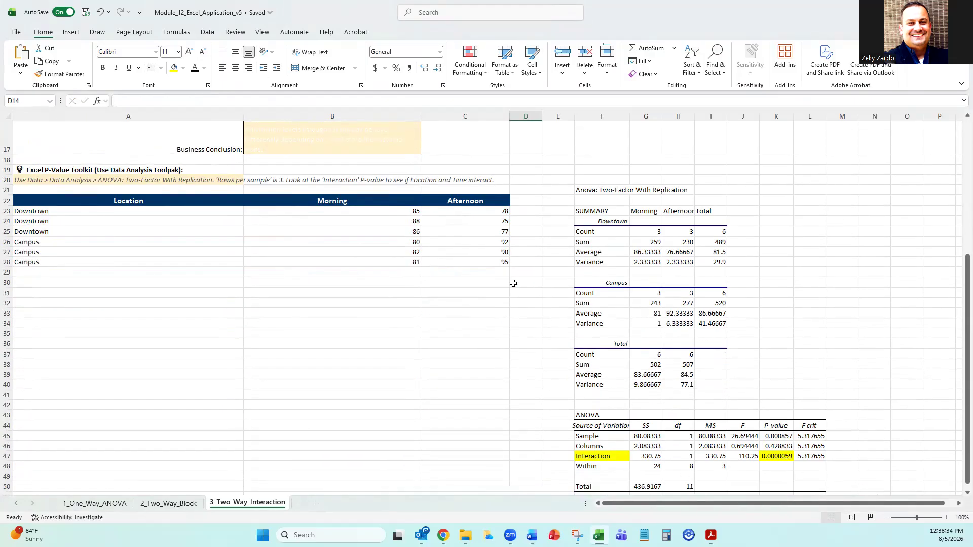
pyautogui.scroll(2, 513, 283)
pyautogui.click(588, 251)
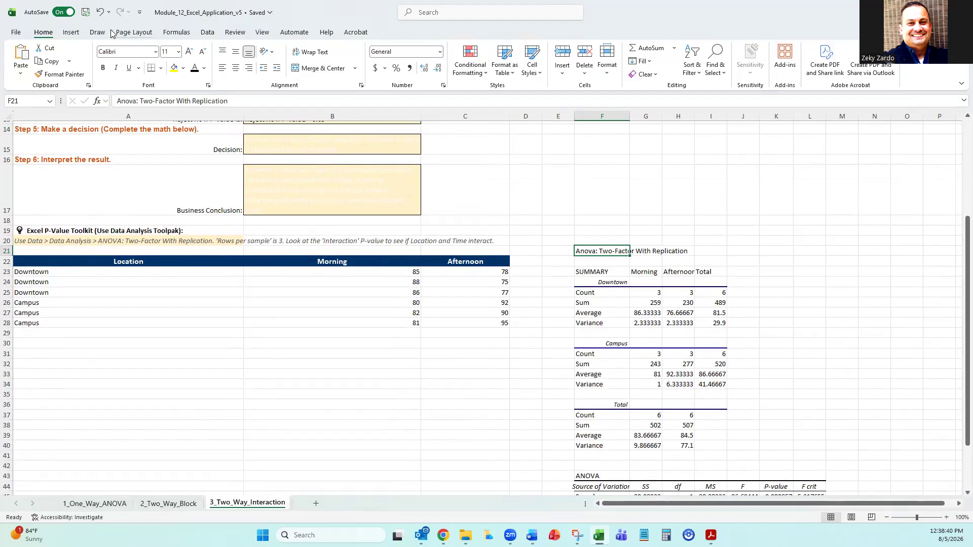
pyautogui.click(205, 34)
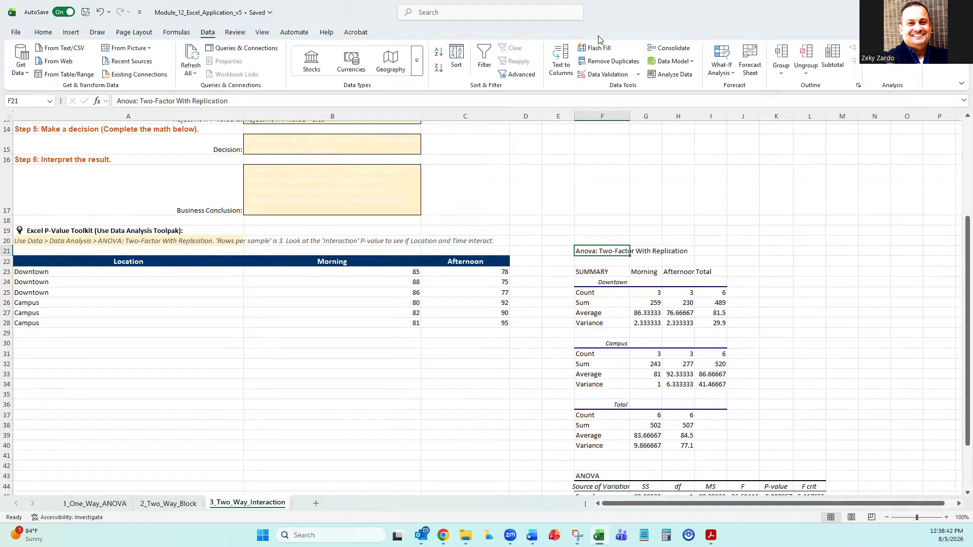
pyautogui.click(892, 48)
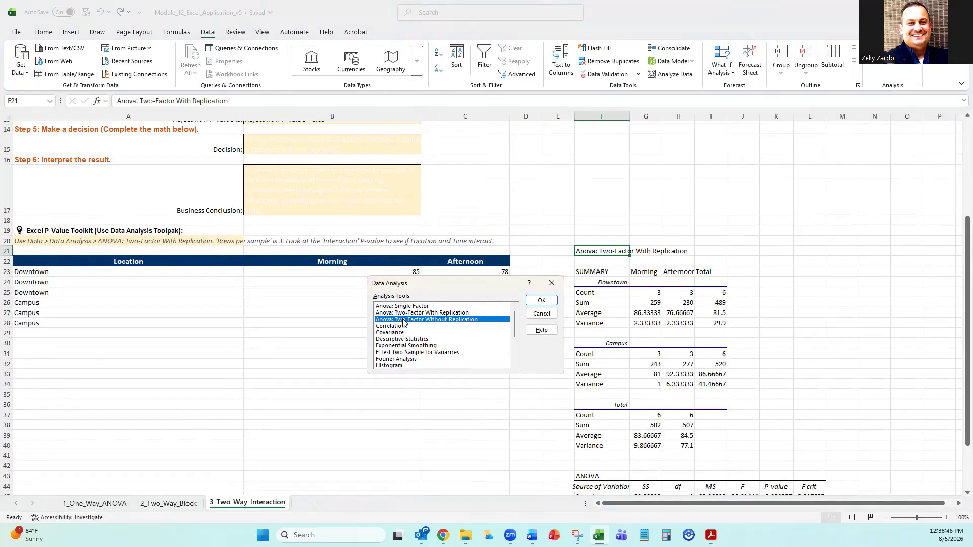
pyautogui.click(434, 313)
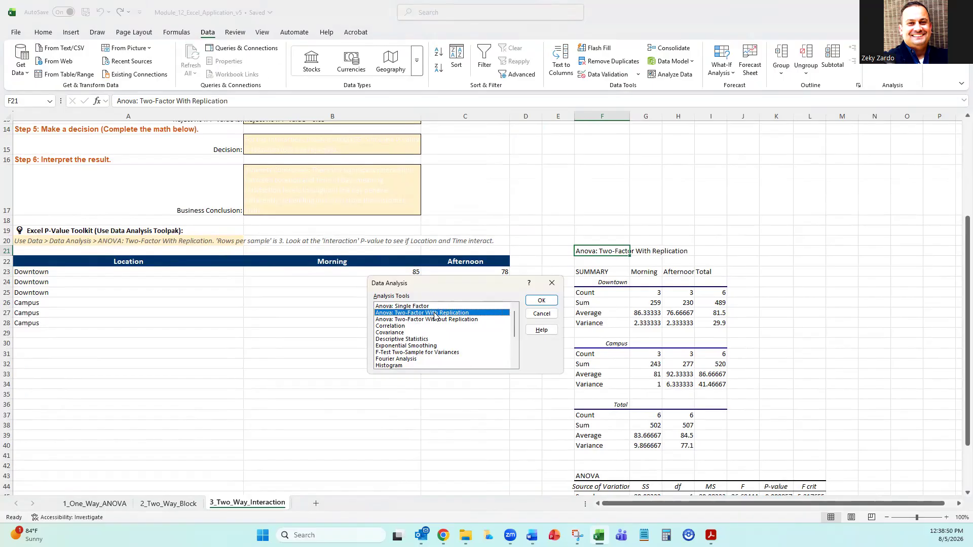
pyautogui.click(540, 301)
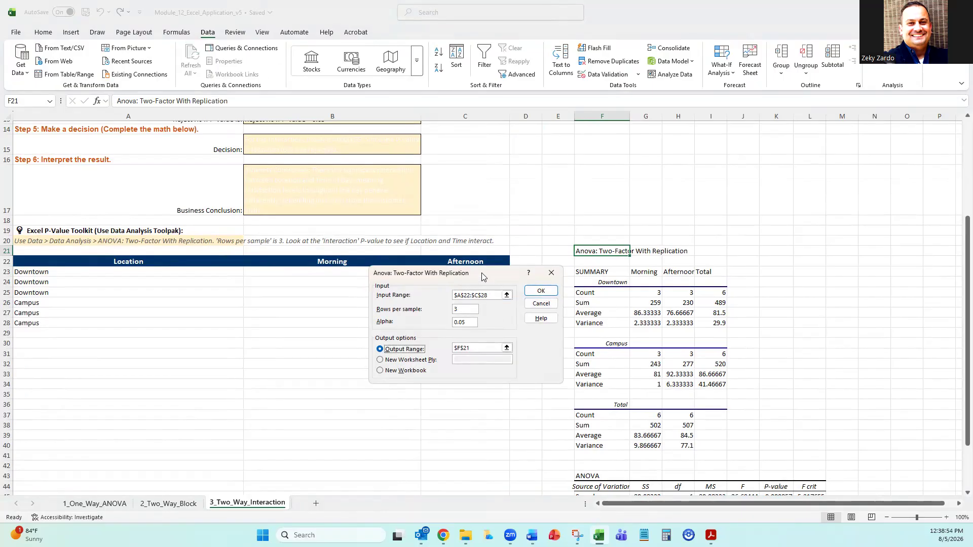
# Move the ANOVA dialog clear of the data table and check its input range and rows per sample against the data.
pyautogui.moveTo(481, 273); pyautogui.dragTo(637, 214)
pyautogui.click(644, 236)
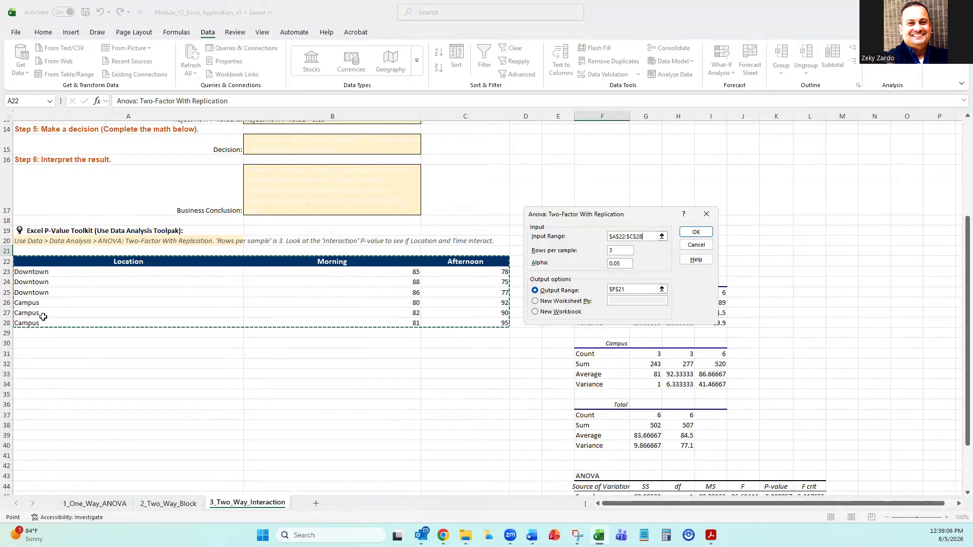
pyautogui.click(617, 252)
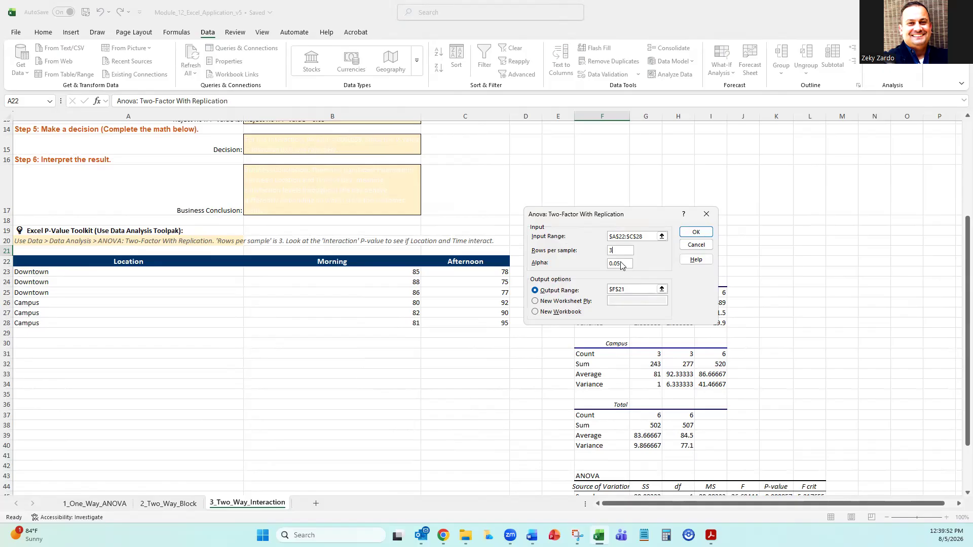
pyautogui.click(654, 289)
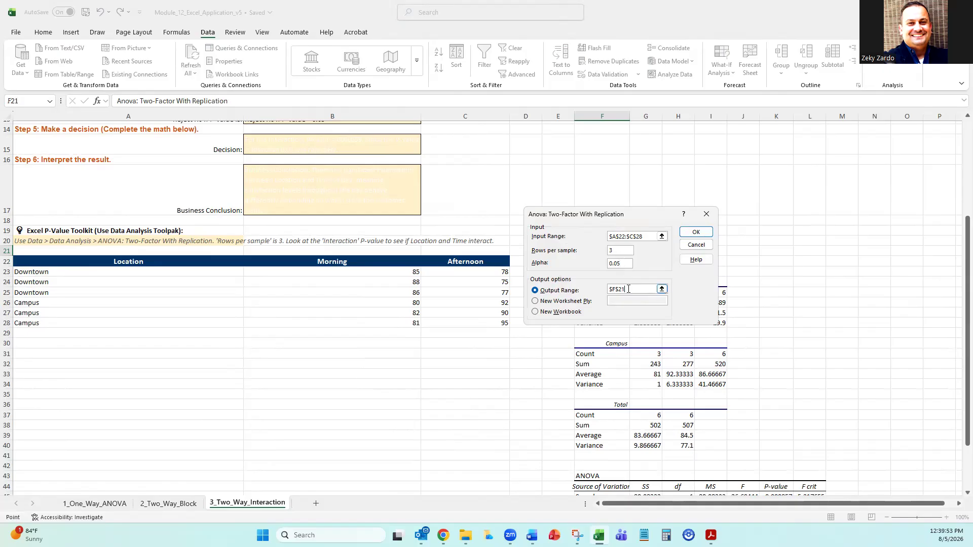
pyautogui.click(694, 232)
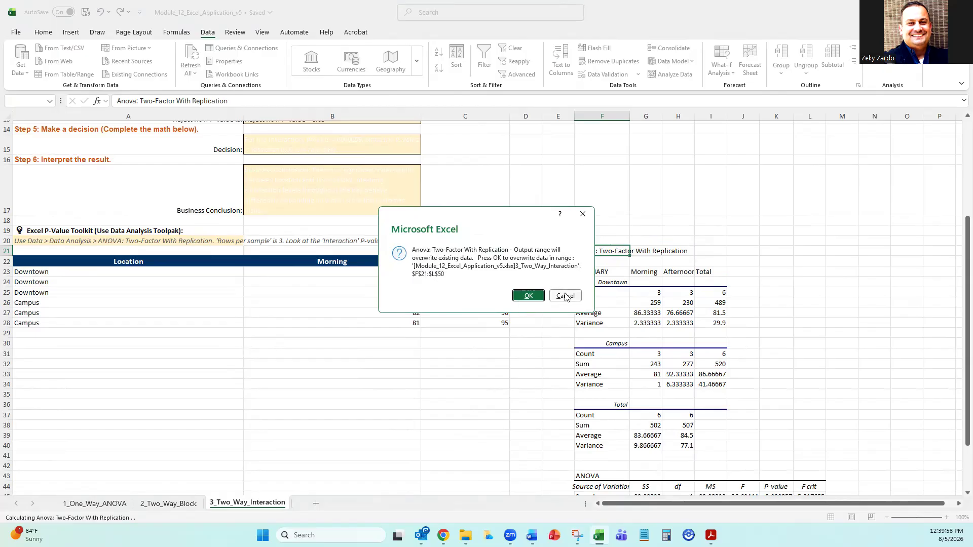
pyautogui.click(582, 213)
pyautogui.click(704, 215)
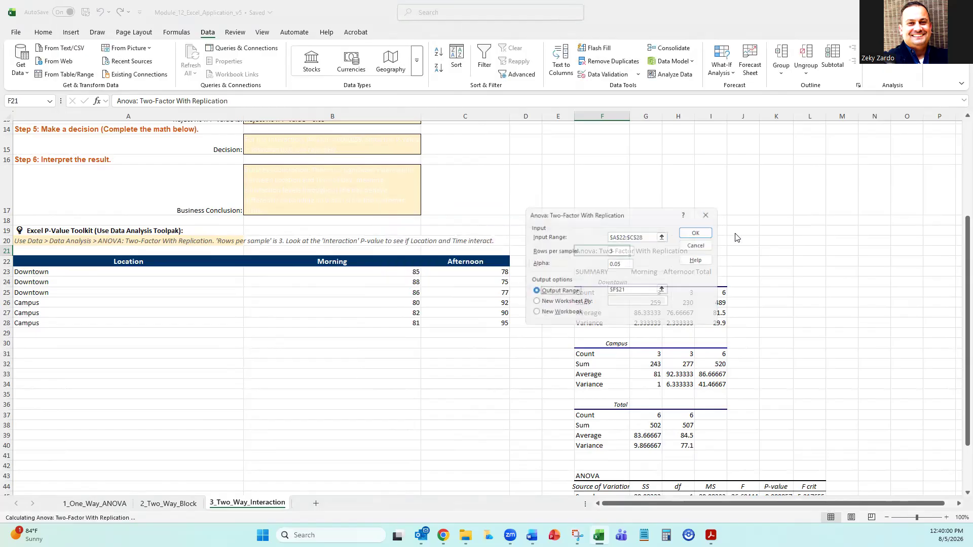
pyautogui.click(708, 221)
pyautogui.click(775, 261)
# Review the ANOVA summary output for the Downtown, Campus and Total groups, including their count, sum, average and variance rows.
pyautogui.scroll(-3, 644, 290)
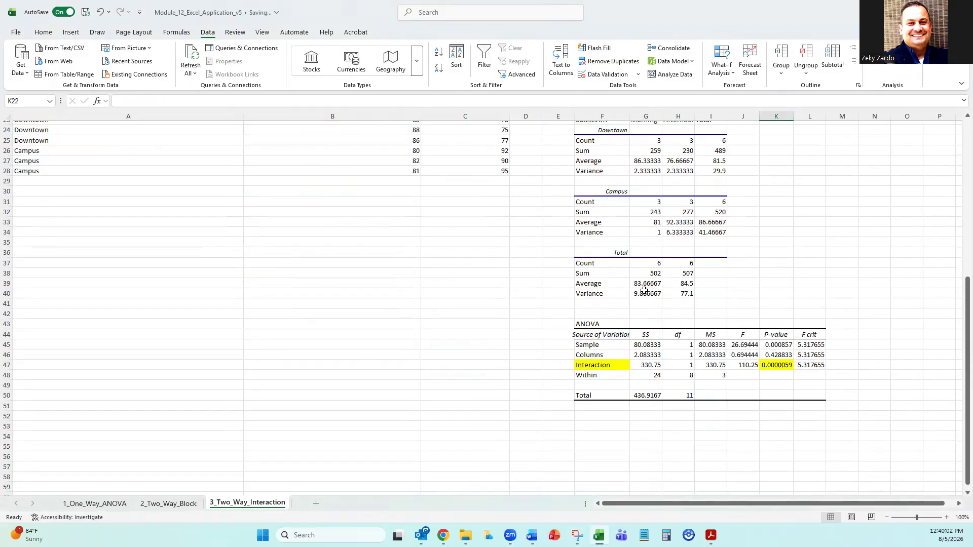
pyautogui.scroll(3, 644, 290)
pyautogui.moveTo(577, 220); pyautogui.dragTo(632, 217)
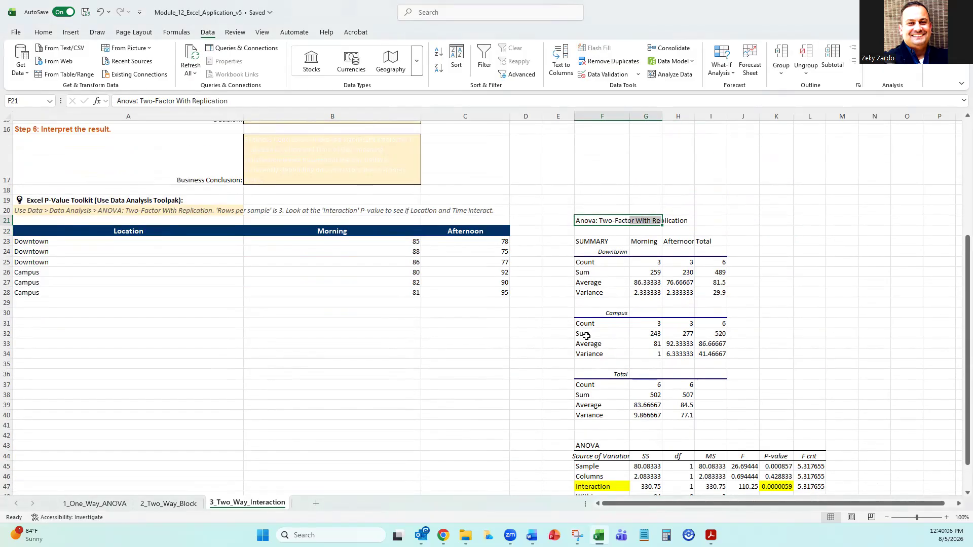
pyautogui.moveTo(588, 261); pyautogui.dragTo(719, 294)
pyautogui.click(682, 250)
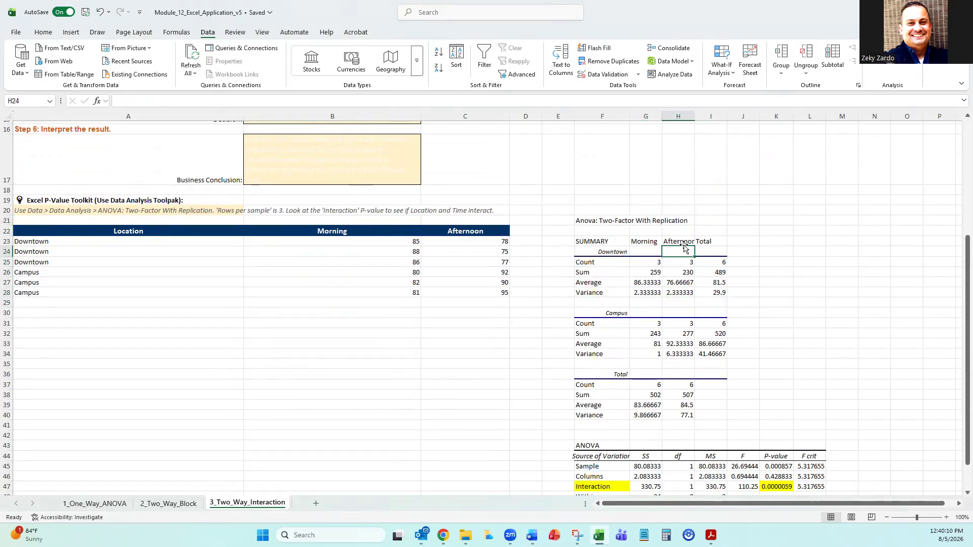
pyautogui.moveTo(684, 247); pyautogui.dragTo(685, 244)
pyautogui.click(570, 222)
pyautogui.moveTo(649, 263); pyautogui.dragTo(679, 292)
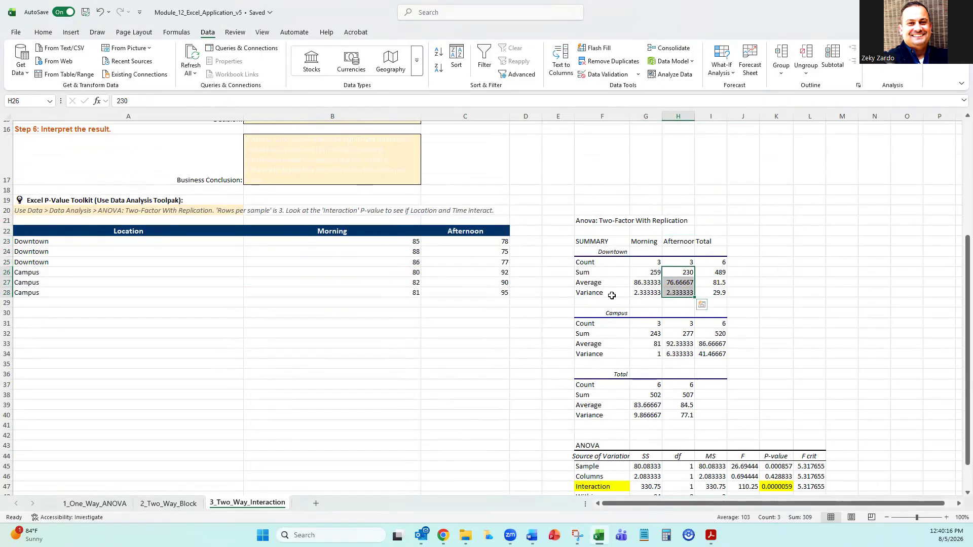
pyautogui.click(598, 253)
pyautogui.click(612, 312)
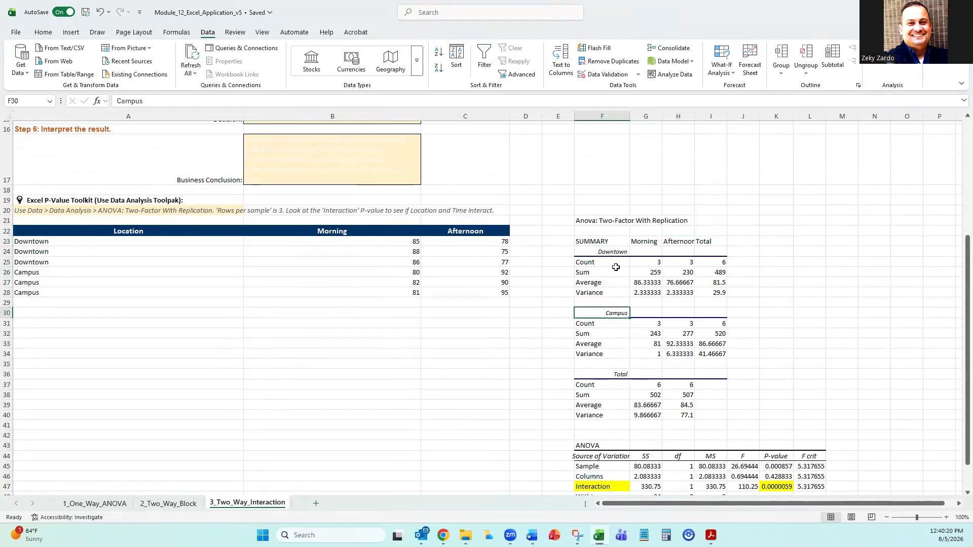
pyautogui.scroll(-2, 623, 317)
pyautogui.click(622, 315)
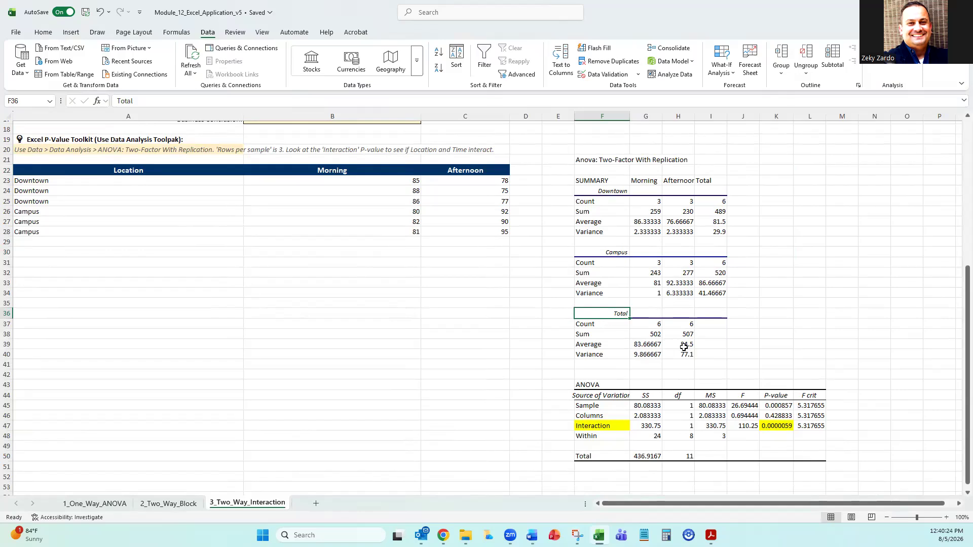
pyautogui.click(588, 333)
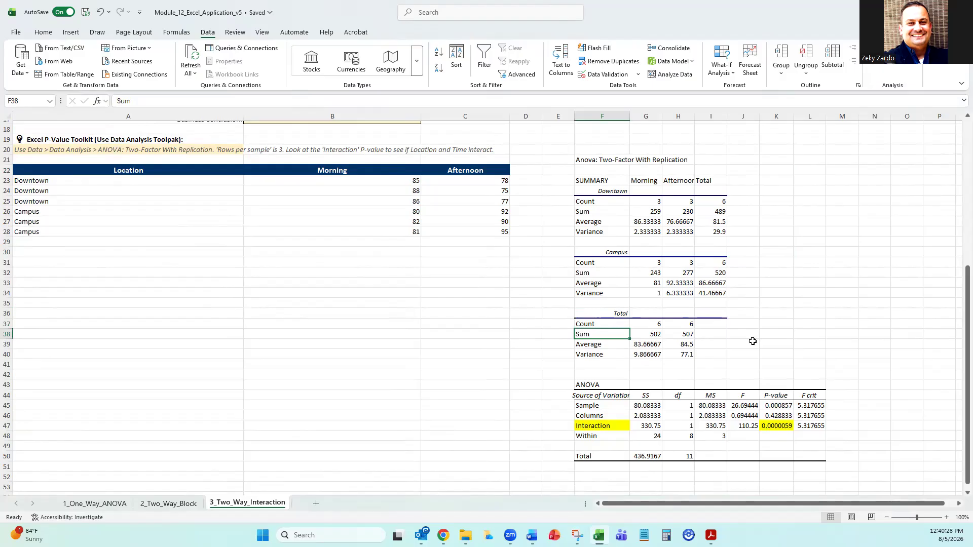
# Examine the Sample, Columns and Interaction rows of the ANOVA table and their P-values against the Location and Time data.
pyautogui.scroll(-5, 760, 336)
pyautogui.scroll(4, 610, 387)
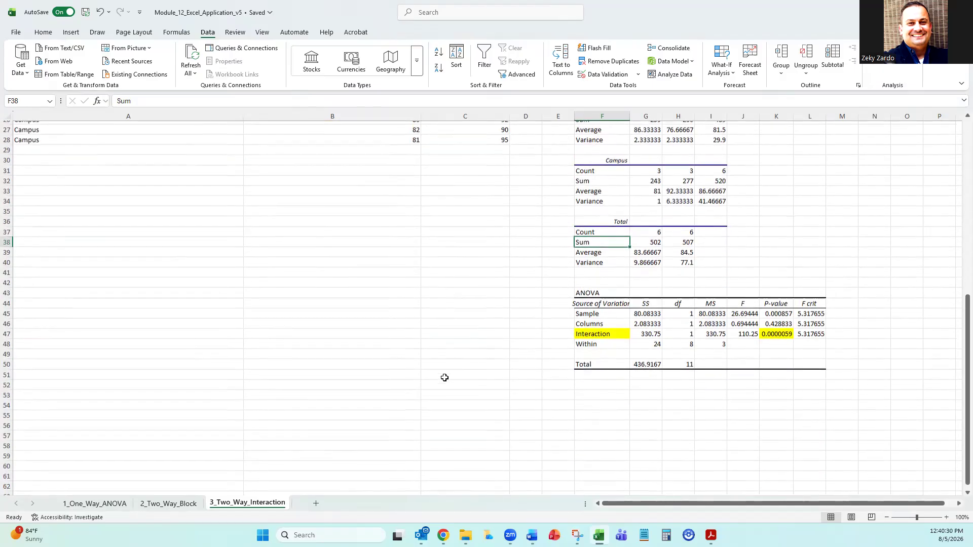
pyautogui.scroll(-1, 427, 377)
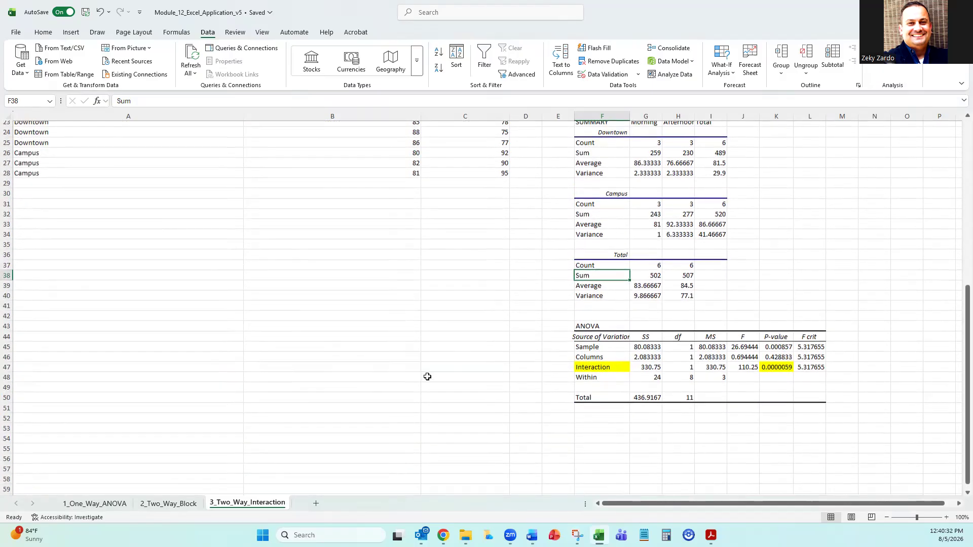
pyautogui.moveTo(780, 345); pyautogui.dragTo(780, 356)
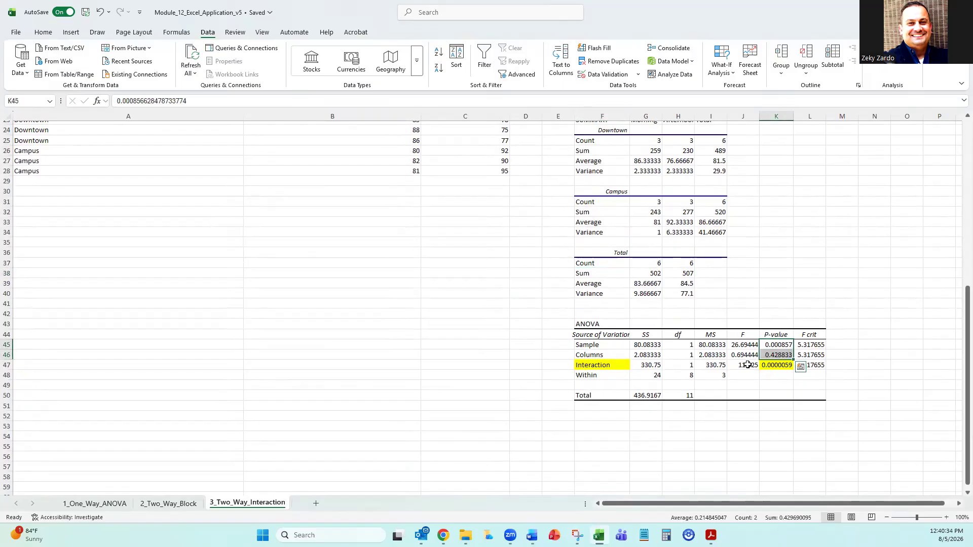
pyautogui.click(605, 345)
pyautogui.click(604, 356)
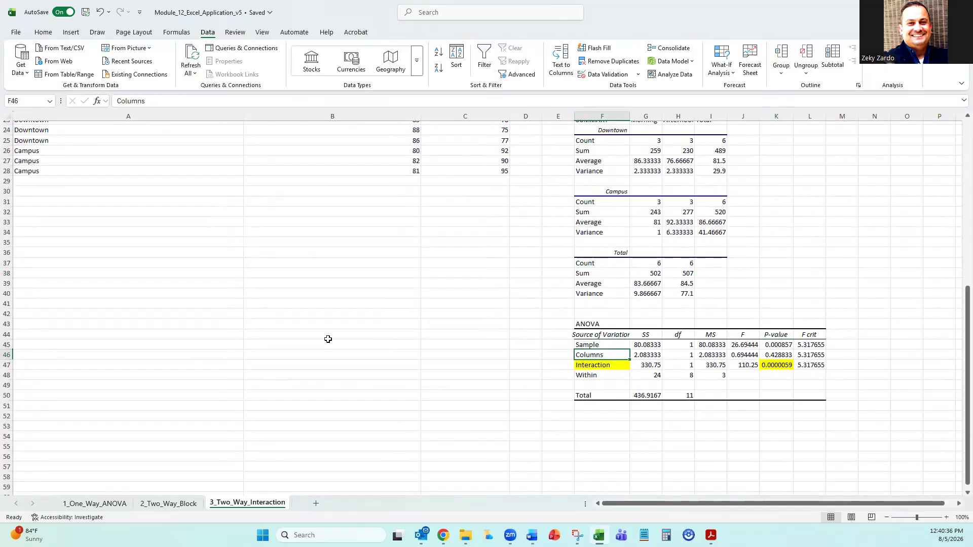
pyautogui.scroll(3, 327, 339)
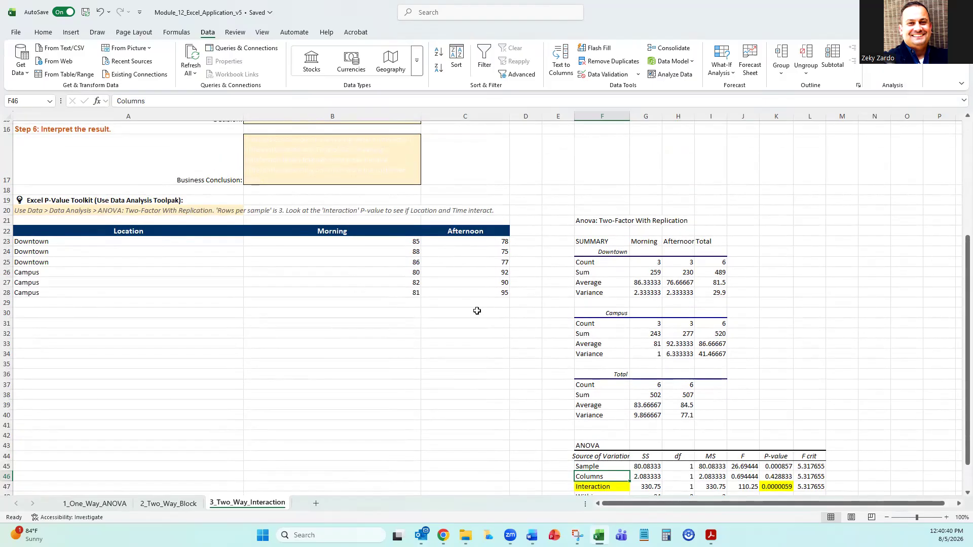
pyautogui.scroll(-3, 589, 344)
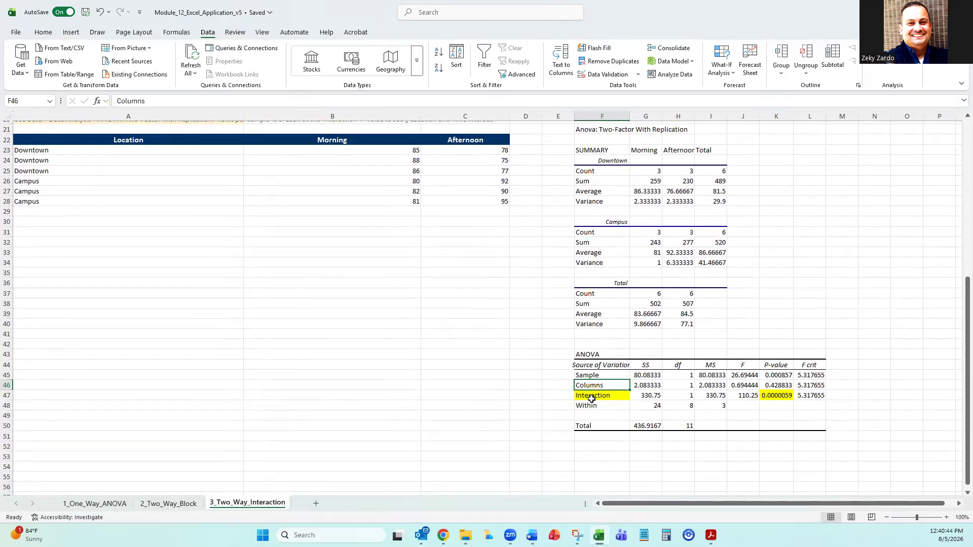
pyautogui.click(591, 399)
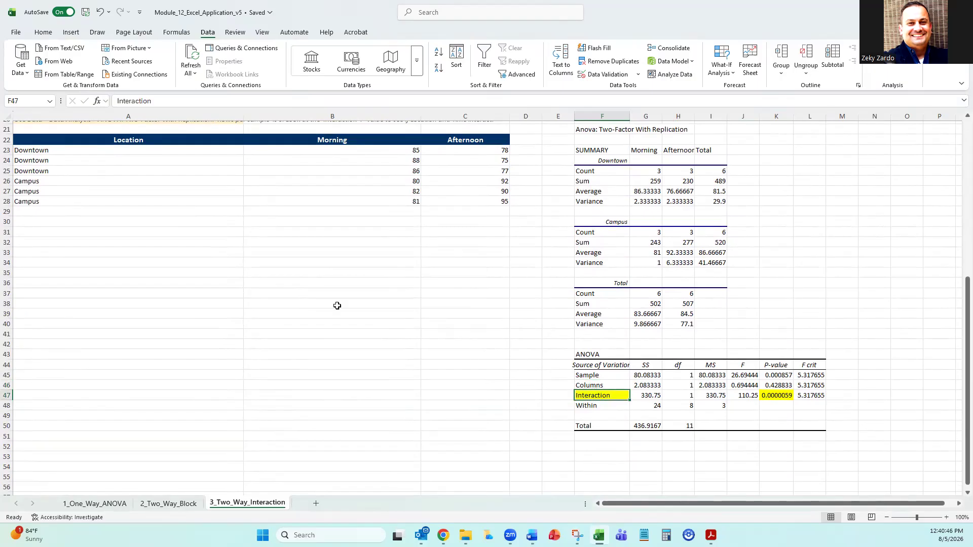
# Highlight the Data Analysis Toolpak instruction in A20:C20 with a yellow fill.
pyautogui.scroll(3, 292, 304)
pyautogui.scroll(1, 293, 304)
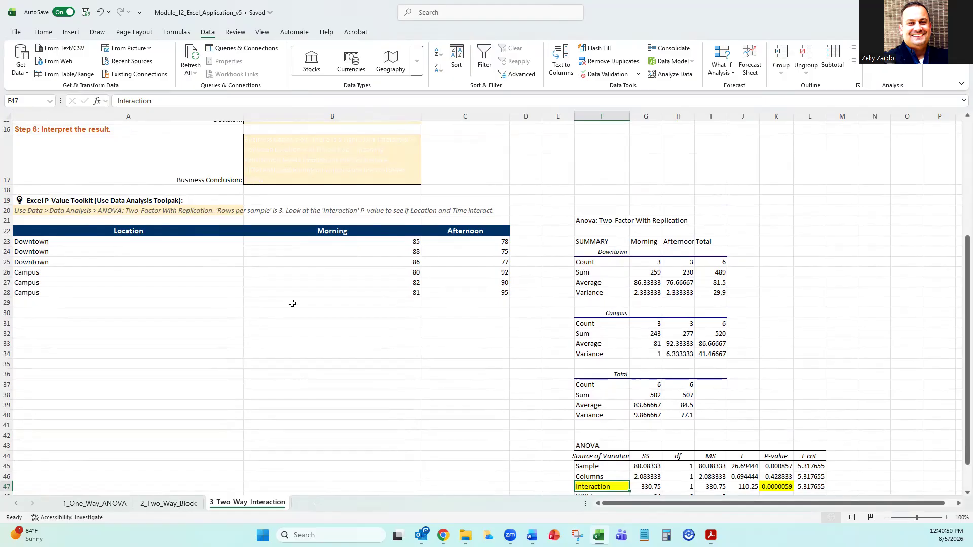
pyautogui.scroll(5, 292, 304)
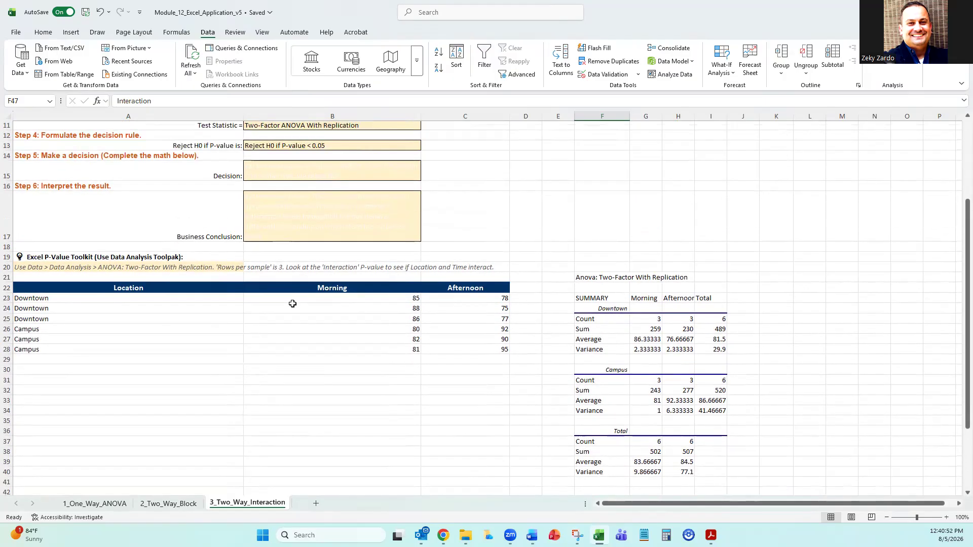
pyautogui.scroll(-2, 250, 294)
pyautogui.moveTo(103, 303); pyautogui.dragTo(466, 302)
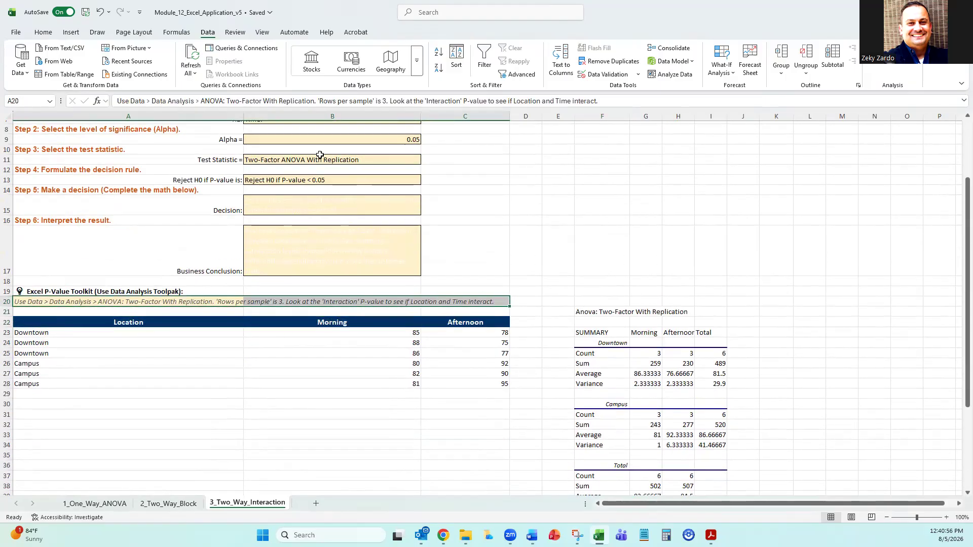
pyautogui.click(42, 34)
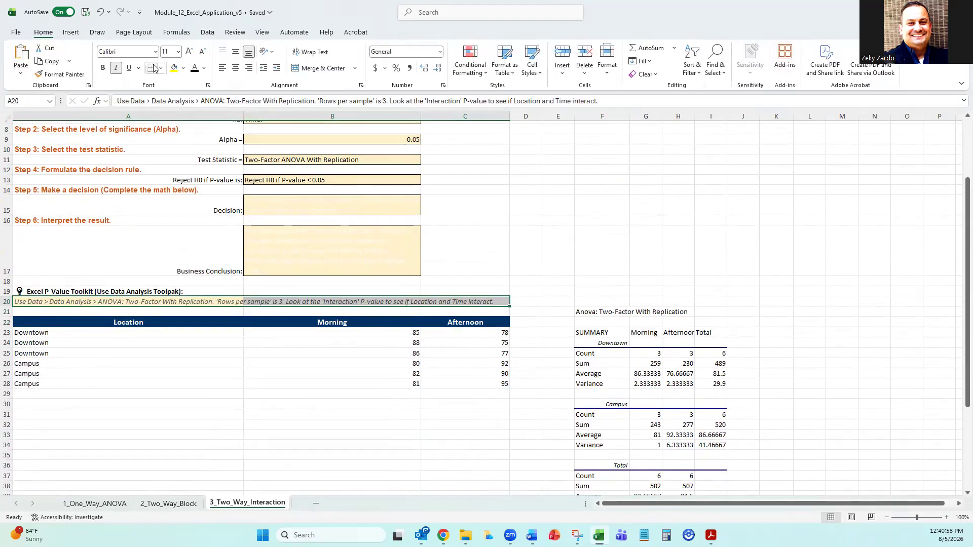
pyautogui.click(174, 67)
pyautogui.click(308, 348)
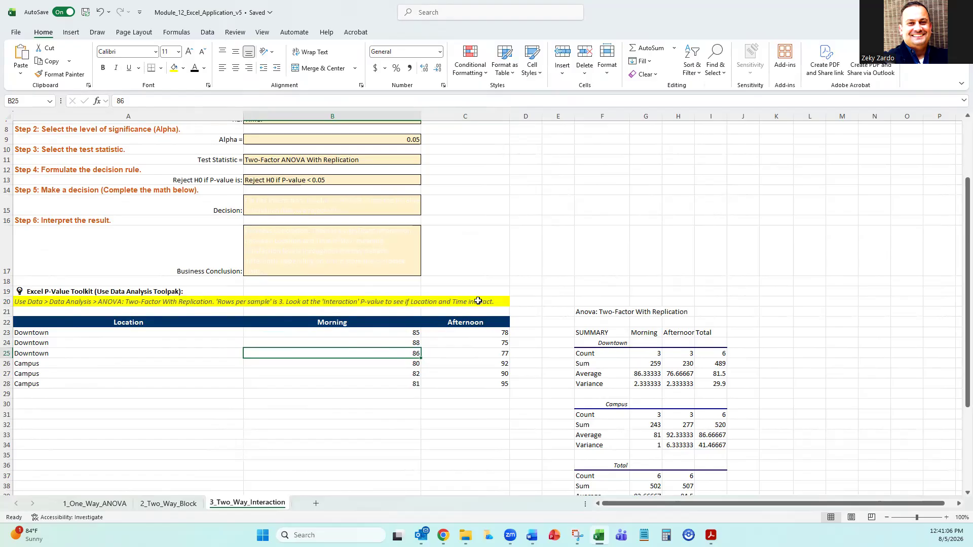
# Check the scenario text, then locate the Interaction row and its P-value in K47 of the ANOVA table.
pyautogui.scroll(3, 478, 301)
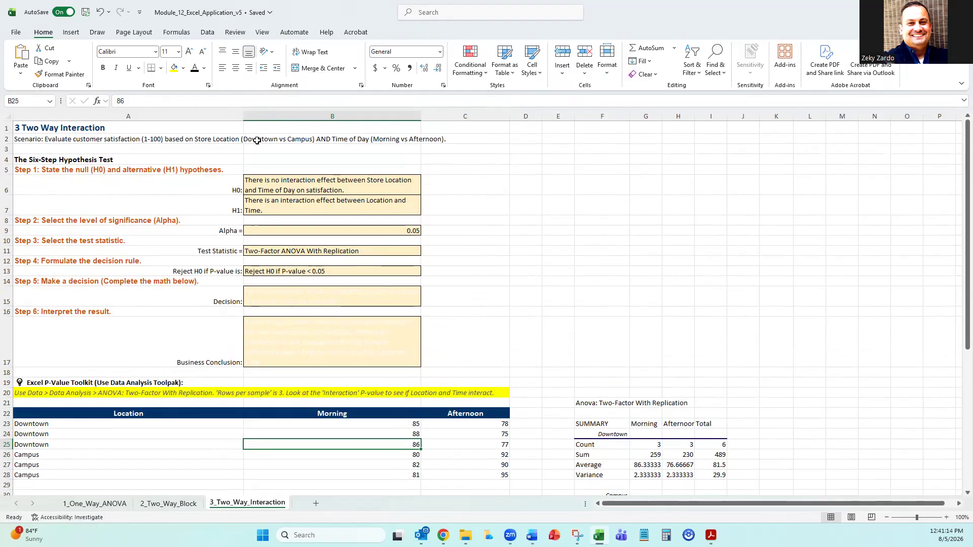
pyautogui.scroll(-3, 572, 248)
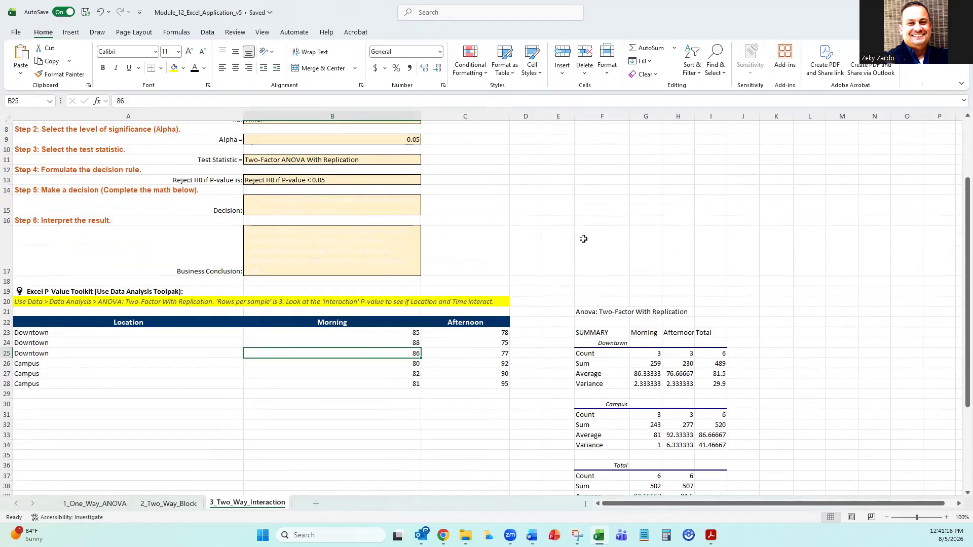
pyautogui.scroll(-6, 583, 238)
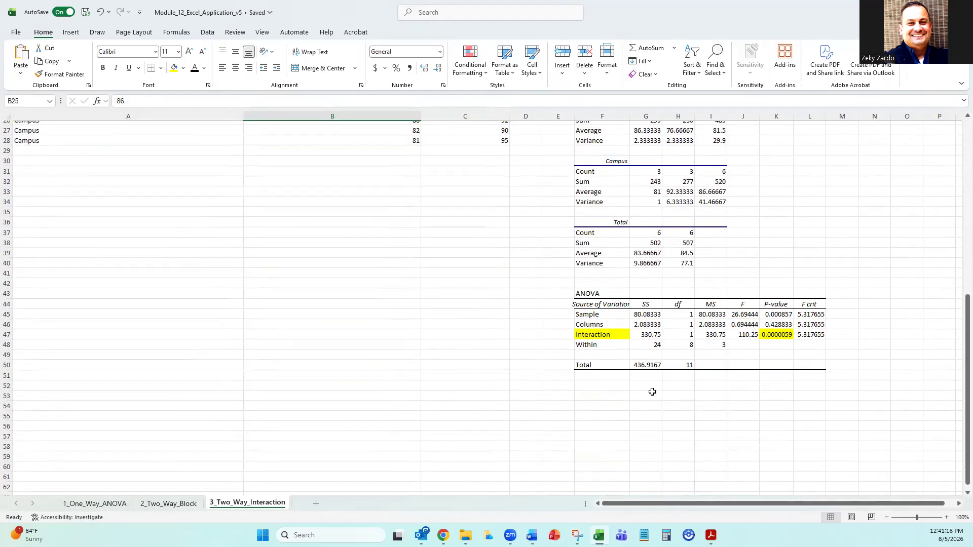
pyautogui.click(599, 333)
pyautogui.click(771, 334)
pyautogui.click(614, 333)
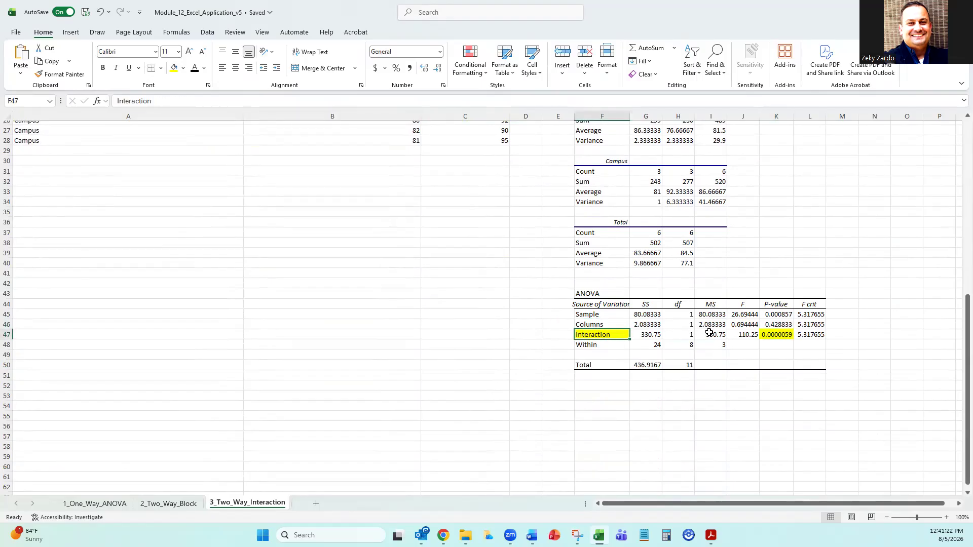
pyautogui.click(771, 333)
# Compare the H0 and H1 statements in B6 and B7 and the decision rule in B13 with the Interaction P-value.
pyautogui.scroll(7, 335, 261)
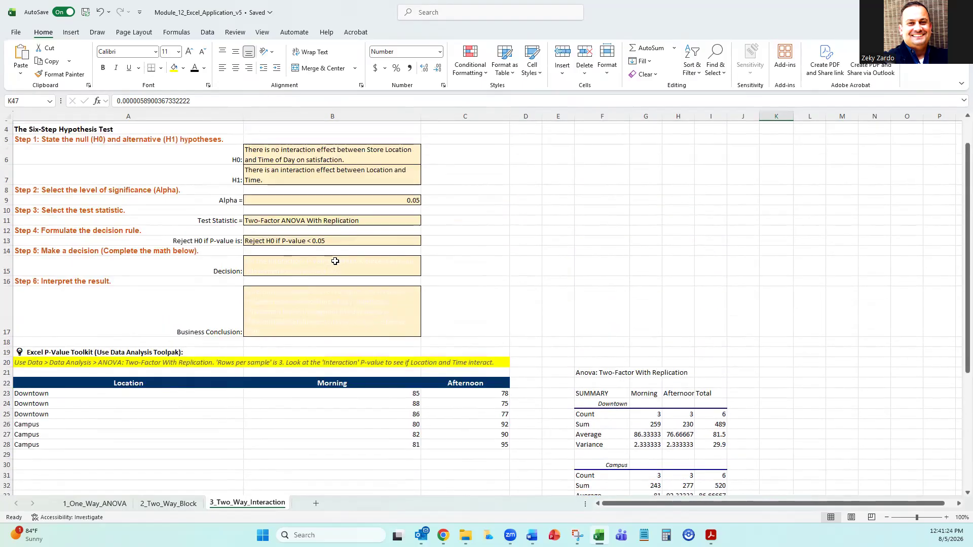
pyautogui.click(348, 154)
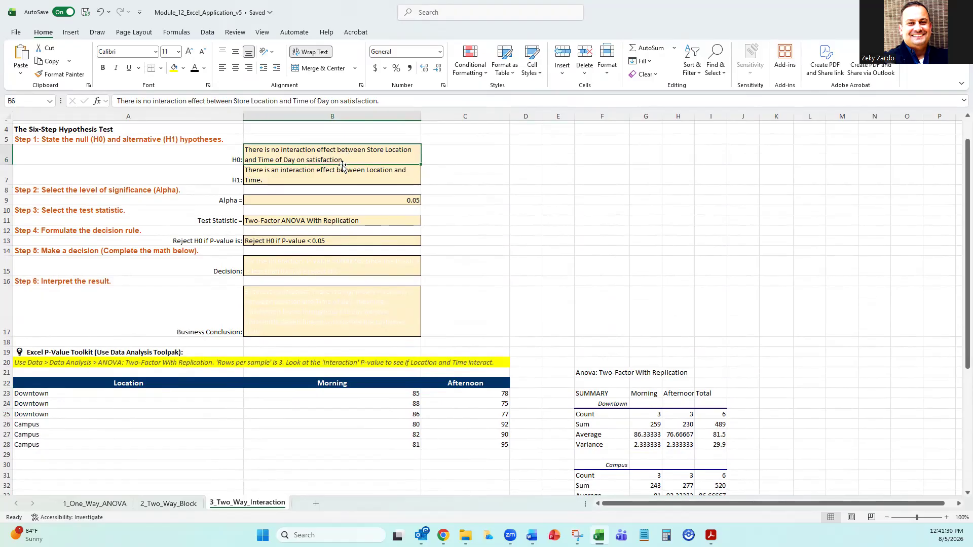
pyautogui.click(327, 179)
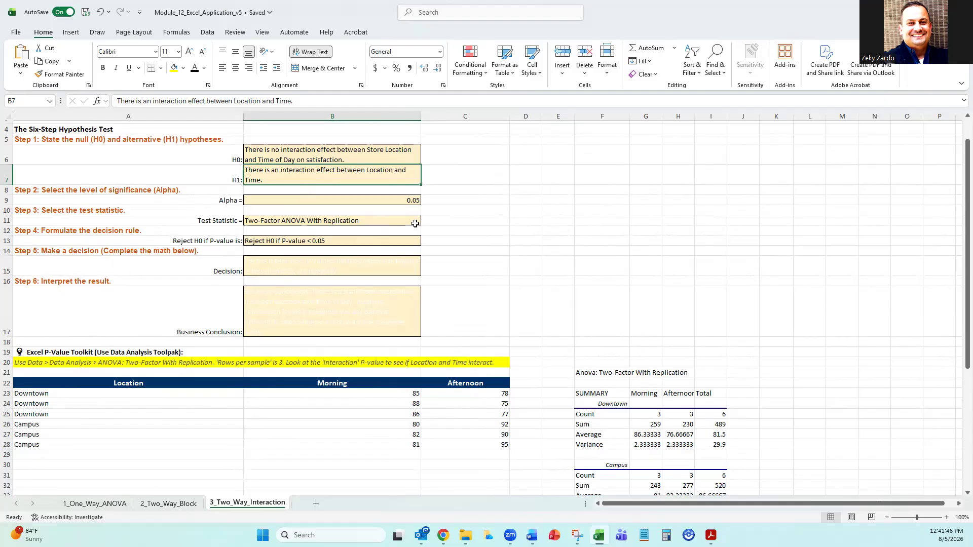
pyautogui.scroll(-2, 411, 226)
pyautogui.scroll(-2, 408, 247)
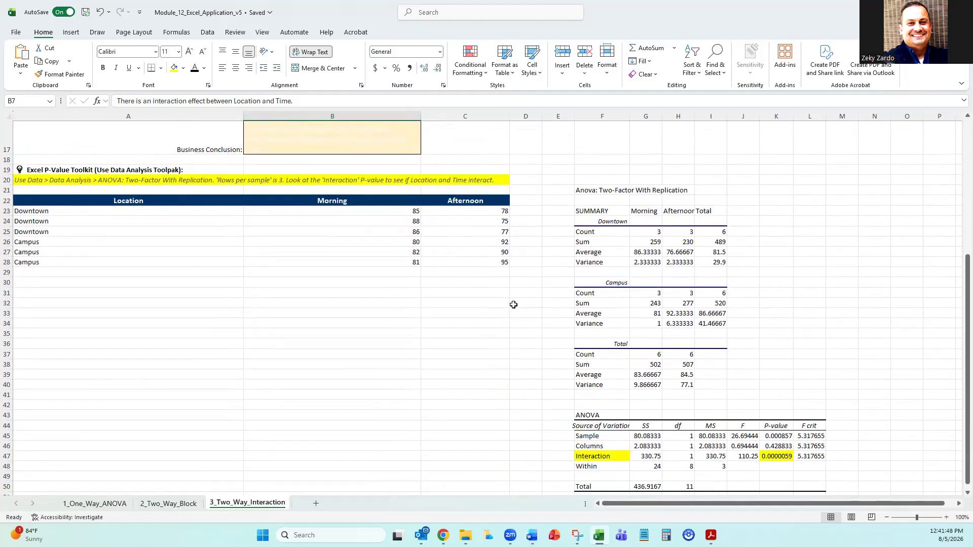
pyautogui.scroll(-3, 770, 369)
pyautogui.click(775, 365)
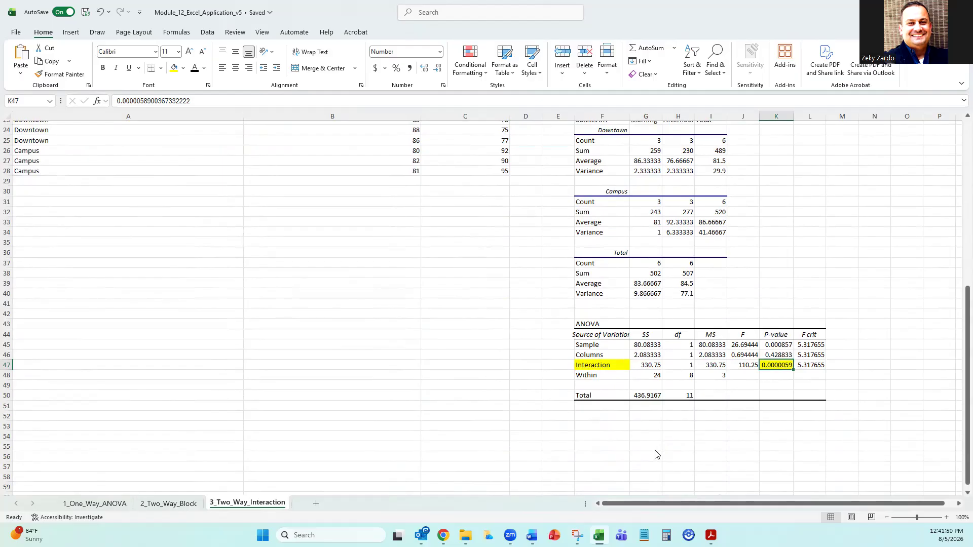
pyautogui.click(581, 365)
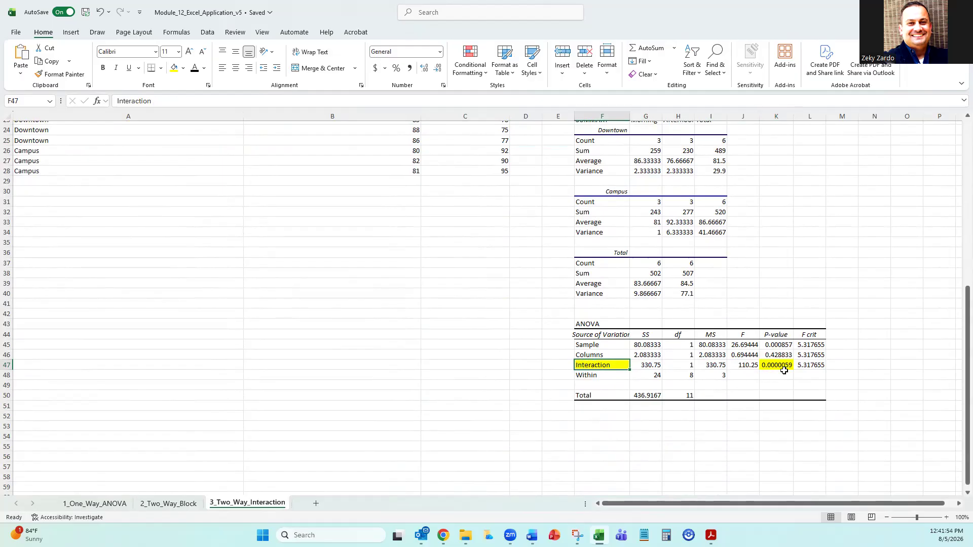
pyautogui.scroll(8, 395, 312)
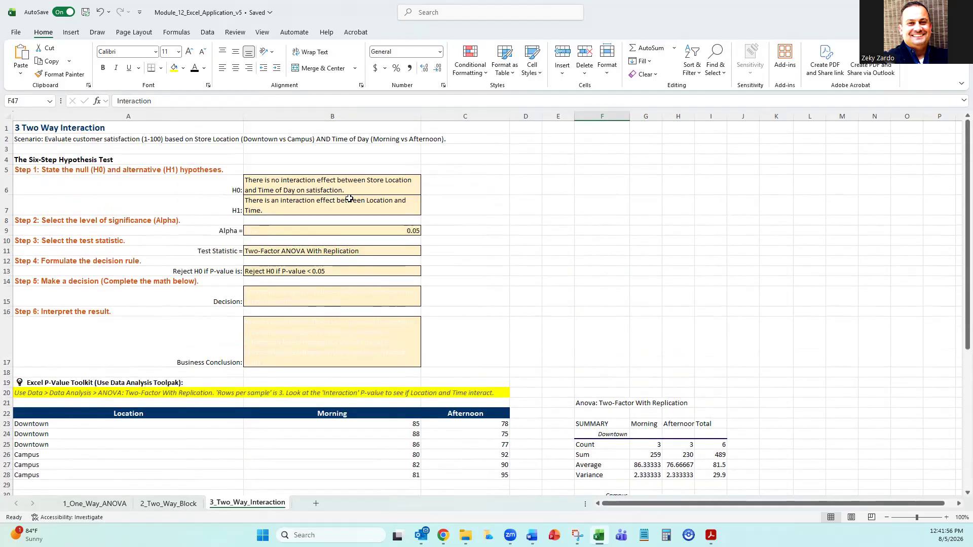
pyautogui.click(306, 270)
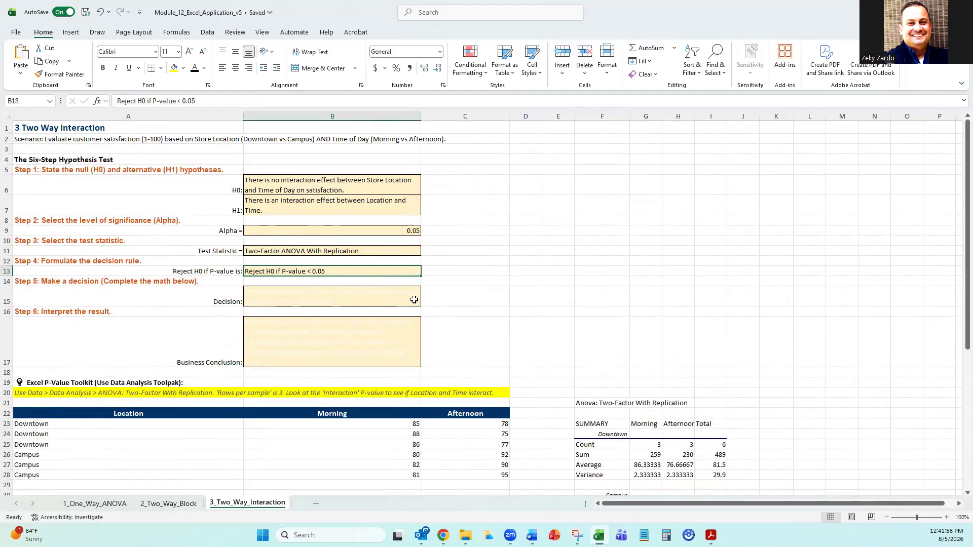
# Format the H0 statement in B6 with strikethrough and a red font colour.
pyautogui.click(292, 189)
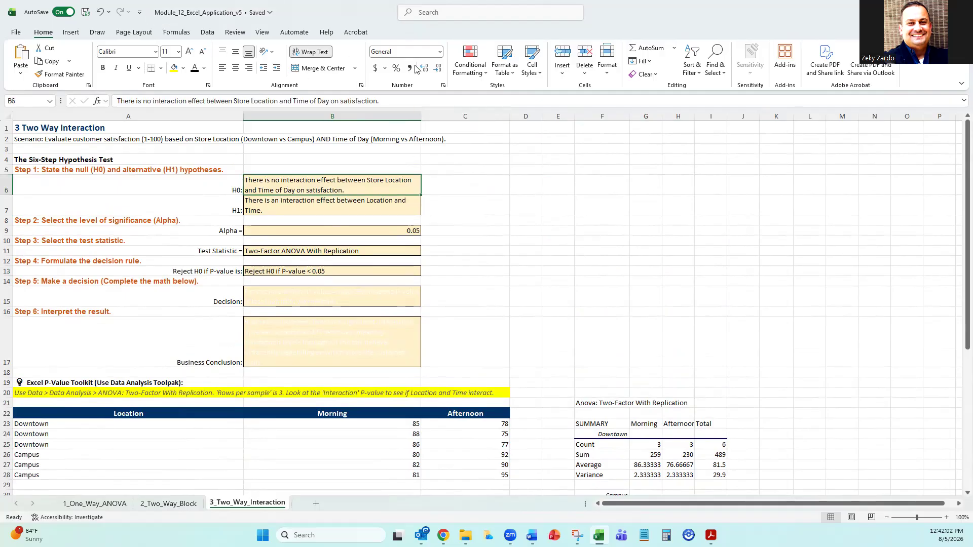
pyautogui.click(361, 86)
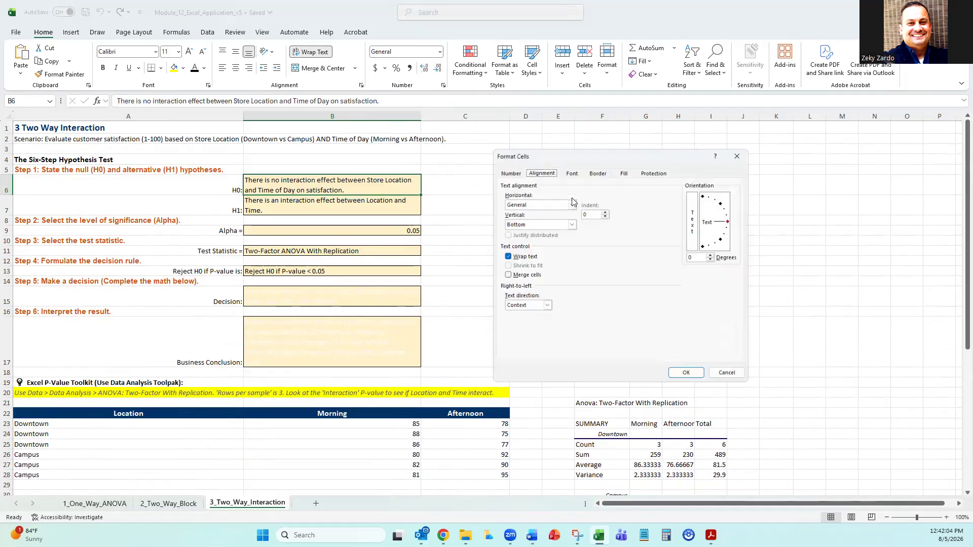
pyautogui.click(568, 170)
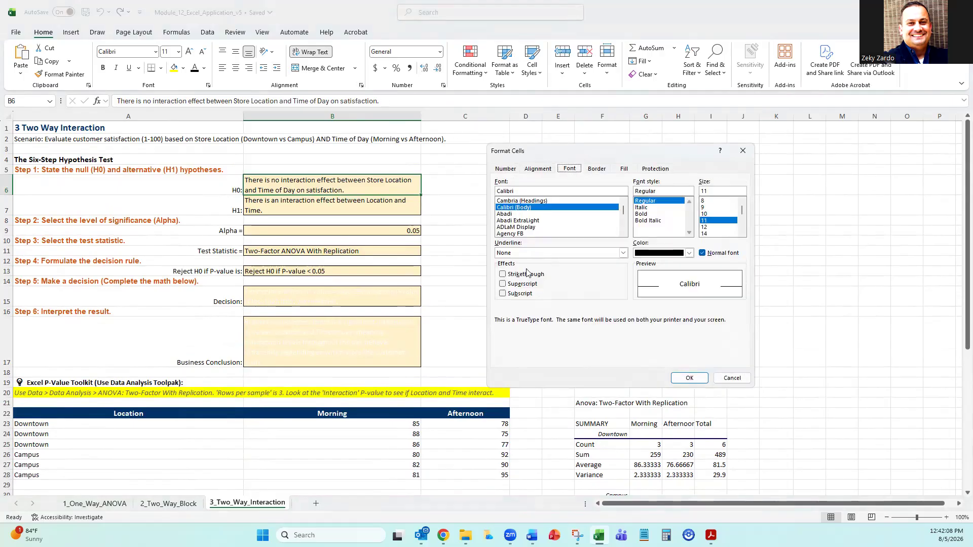
pyautogui.click(524, 275)
pyautogui.click(689, 253)
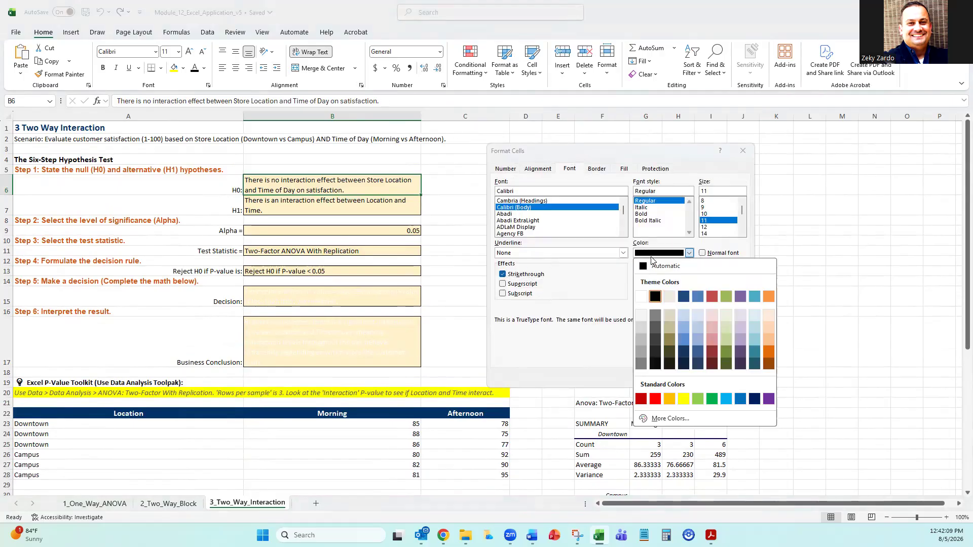
pyautogui.click(655, 400)
pyautogui.click(689, 379)
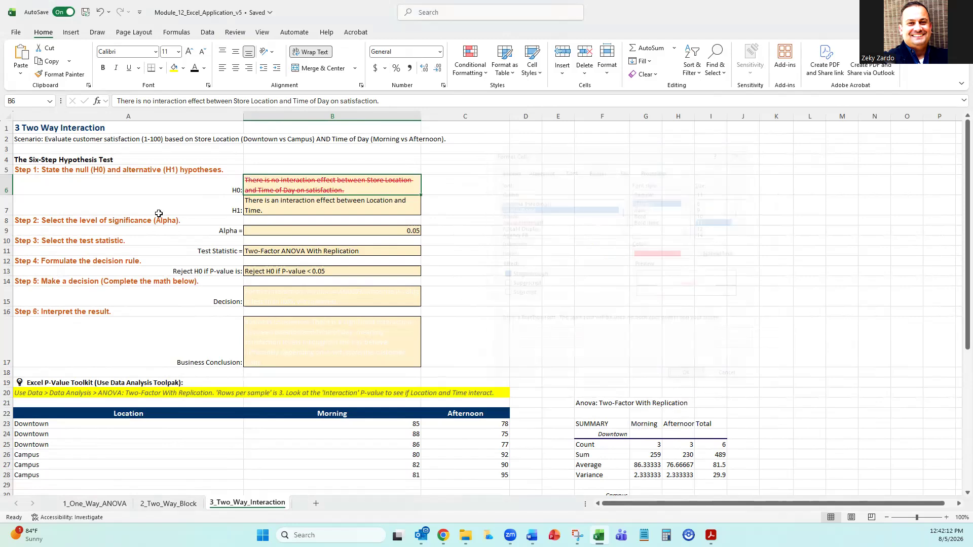
pyautogui.click(504, 319)
# Make the Step 5 decision text in B15 bold with a black font colour.
pyautogui.click(342, 202)
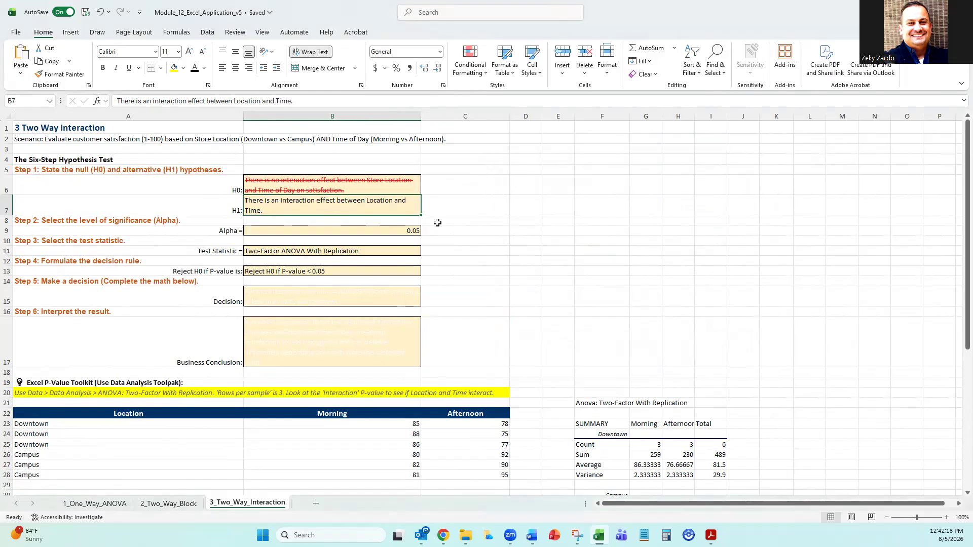
pyautogui.scroll(-5, 450, 220)
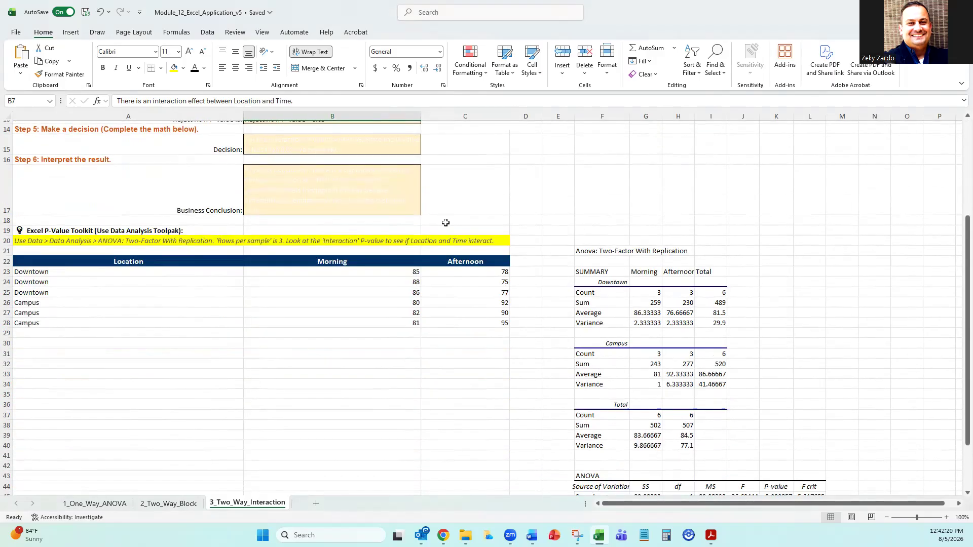
pyautogui.scroll(3, 445, 223)
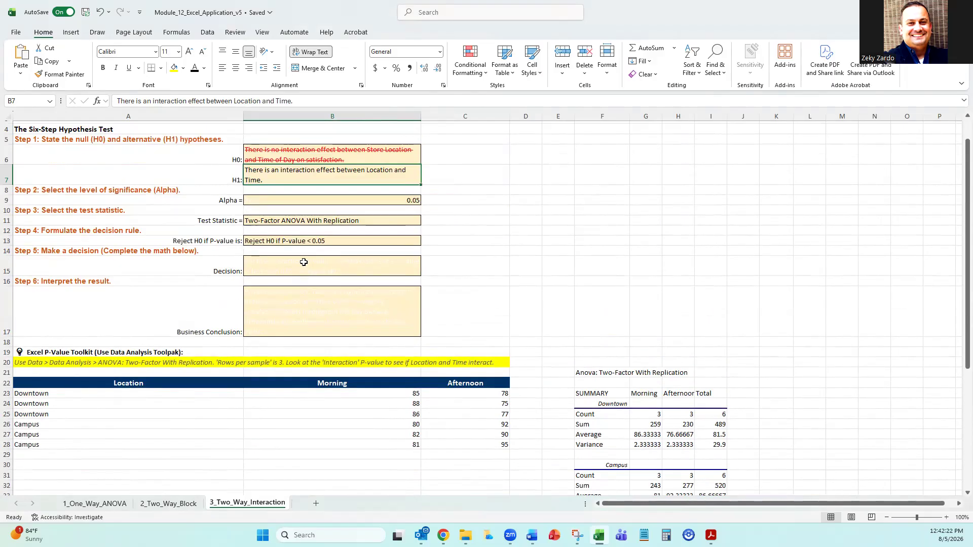
pyautogui.click(304, 263)
pyautogui.click(103, 67)
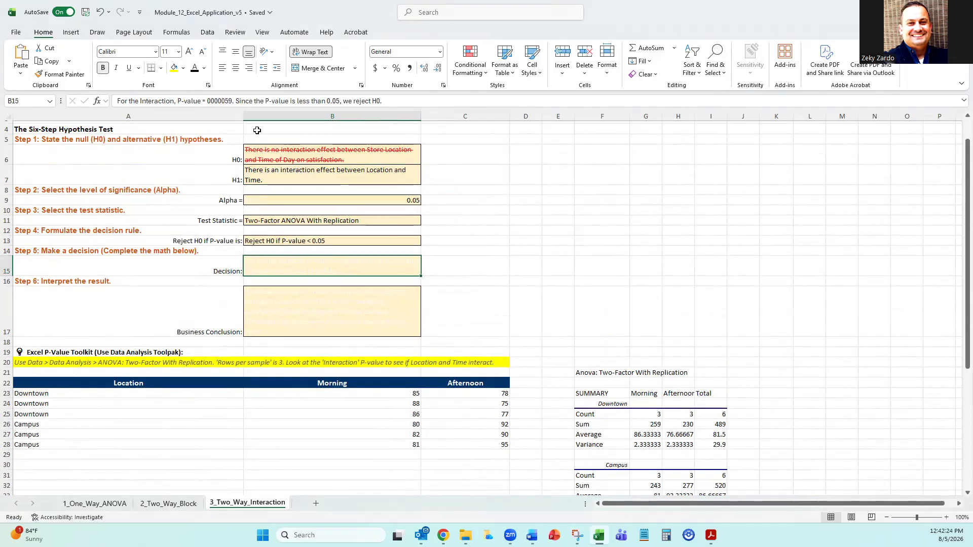
pyautogui.click(194, 68)
pyautogui.click(634, 292)
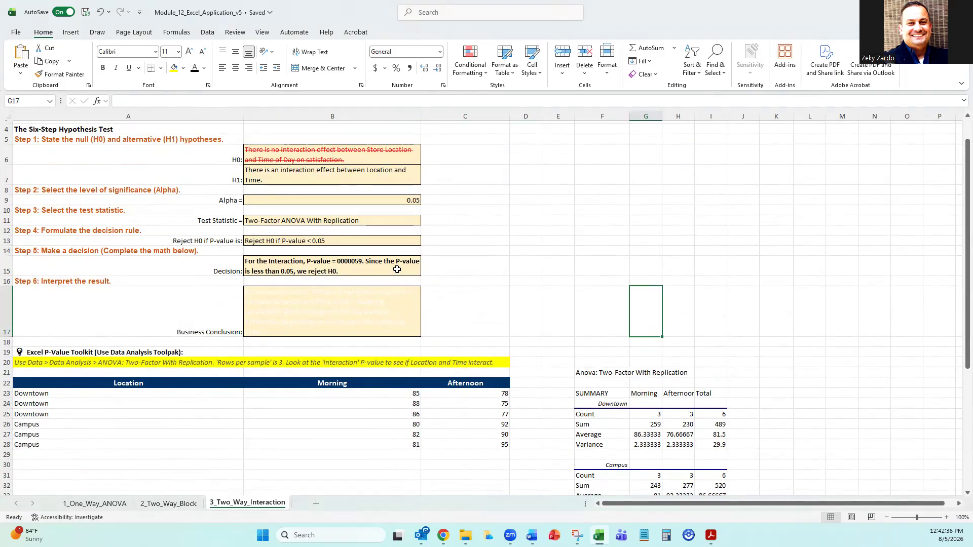
# Change the business conclusion text in B17 to a black font colour and read it.
pyautogui.click(371, 162)
pyautogui.click(336, 307)
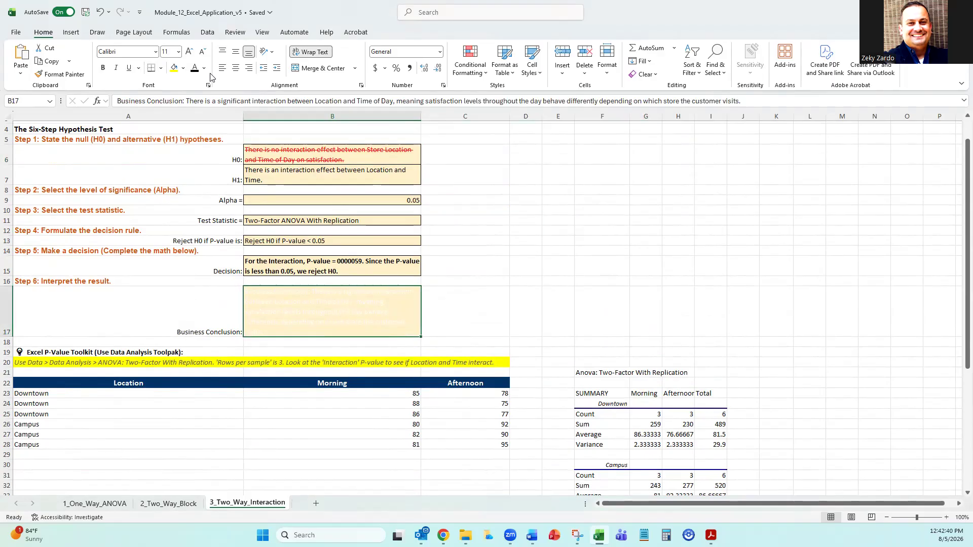
pyautogui.click(195, 69)
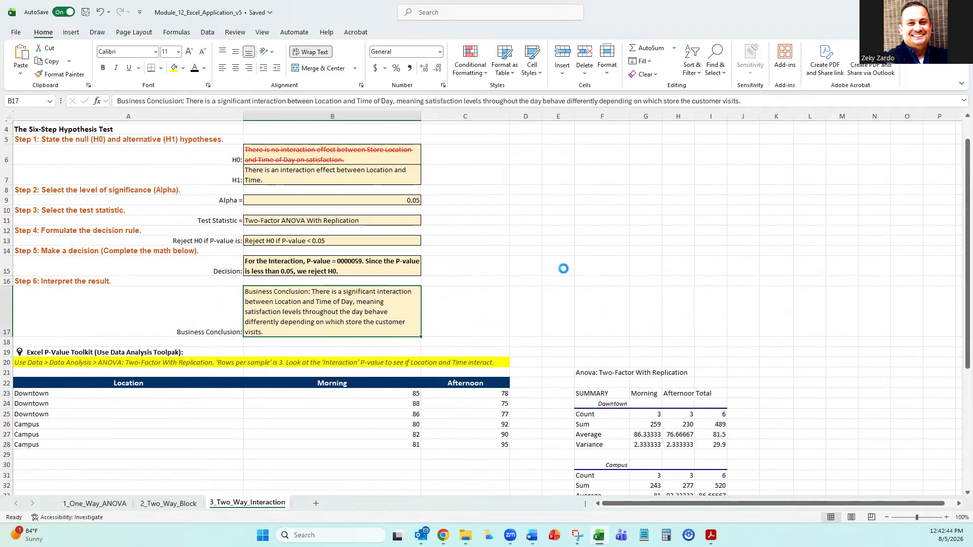
pyautogui.scroll(3, 565, 268)
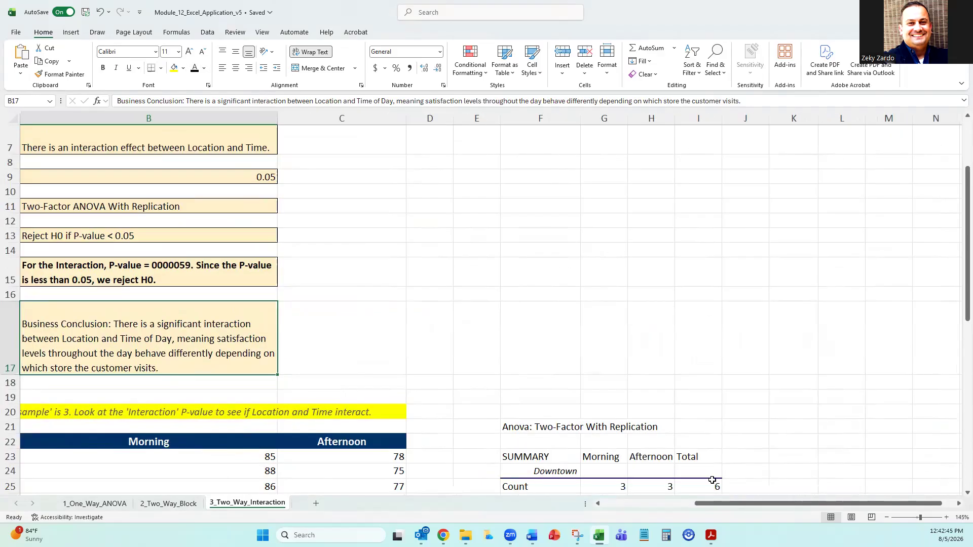
pyautogui.moveTo(703, 504); pyautogui.dragTo(609, 504)
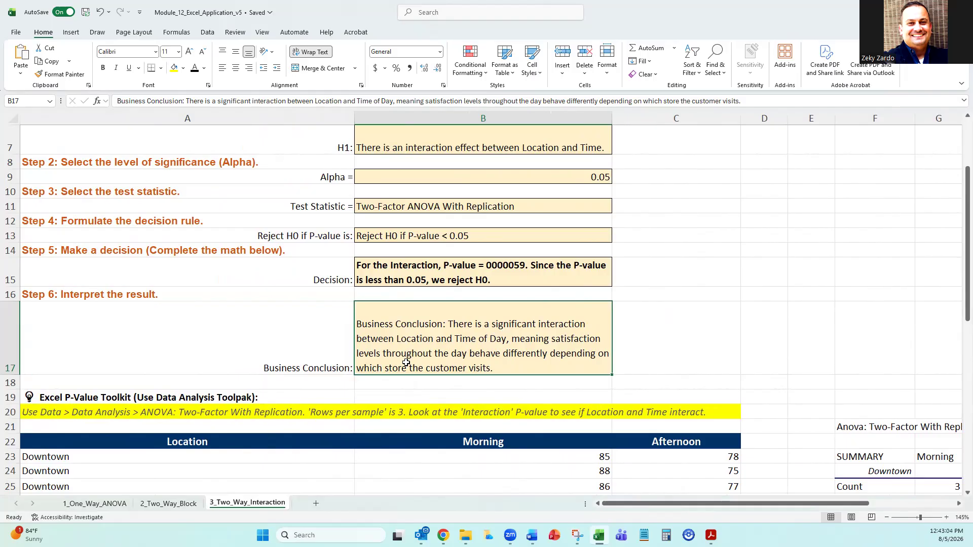
pyautogui.click(680, 323)
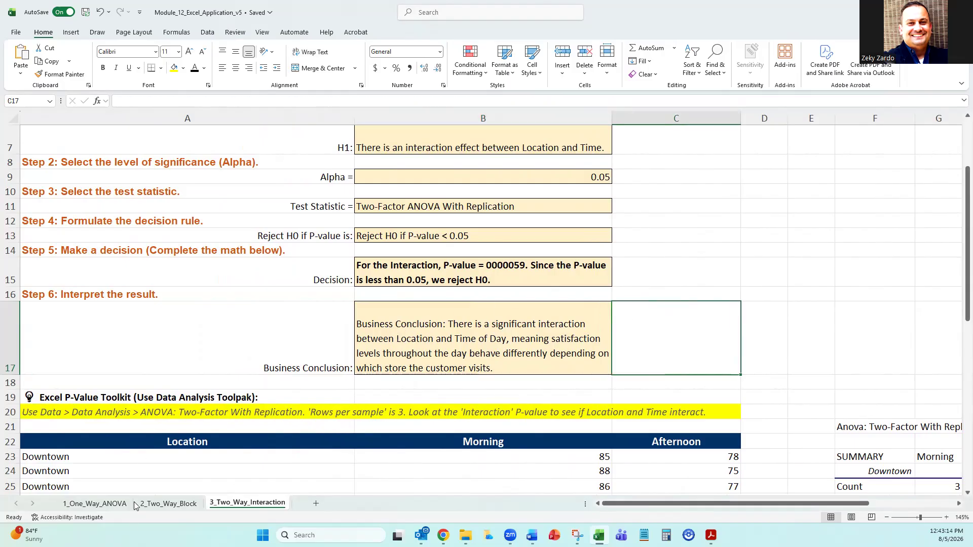
# Review the completed hypothesis tests on the 2_Two_Way_Block and 1_One_Way_ANOVA sheets, then return to the start of 3_Two_Way_Interaction.
pyautogui.click(170, 504)
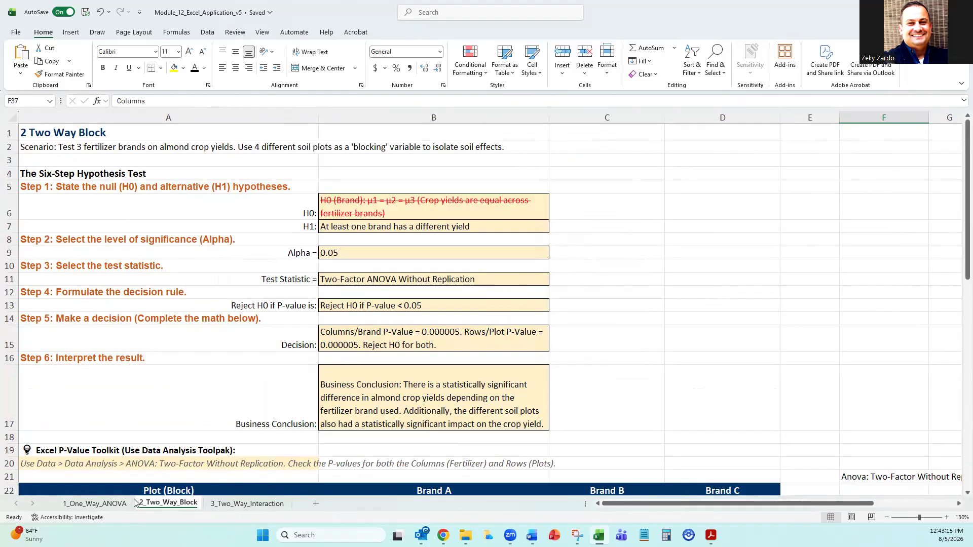
pyautogui.click(104, 504)
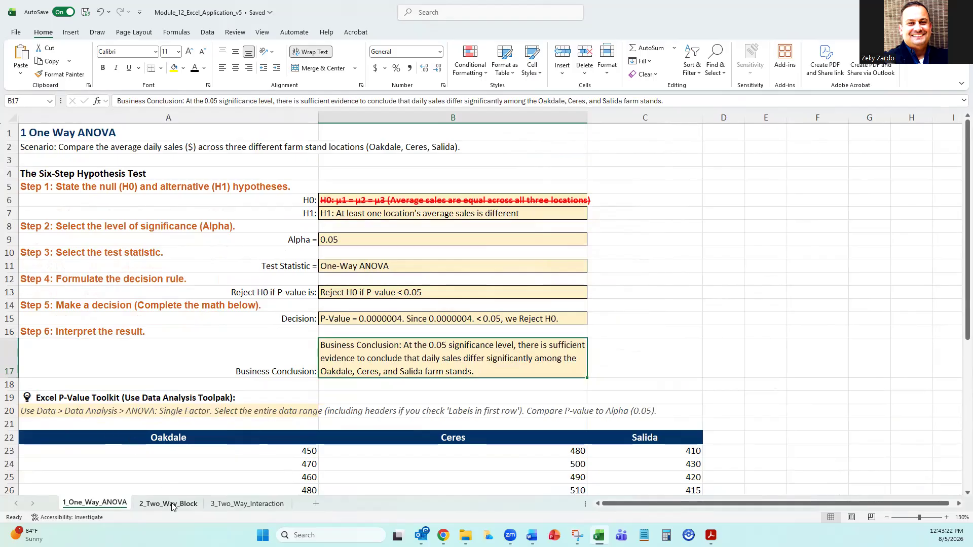
pyautogui.click(171, 504)
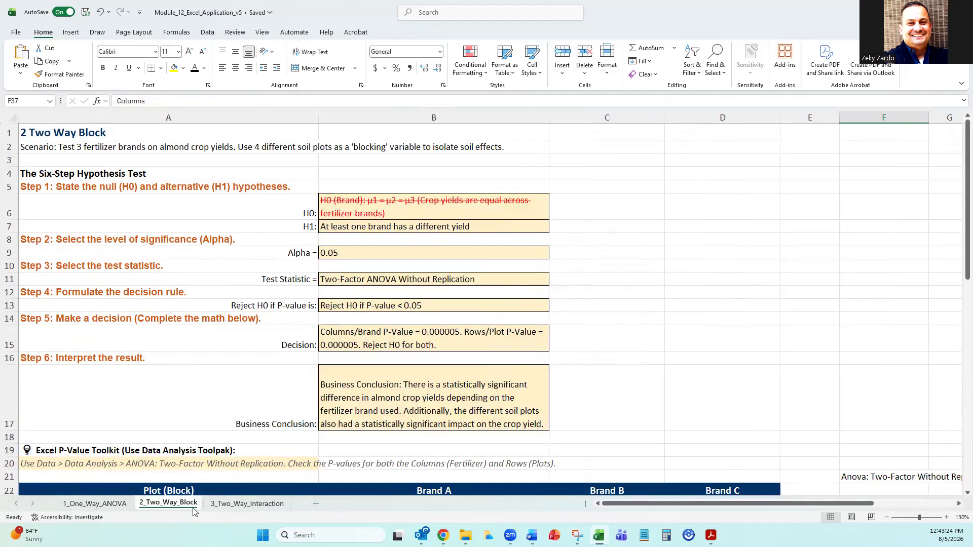
pyautogui.click(221, 504)
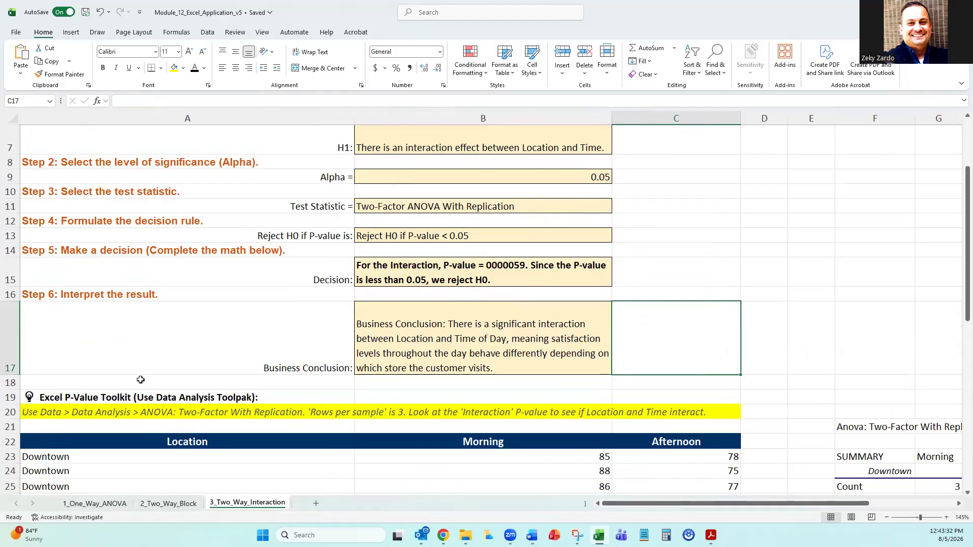
pyautogui.scroll(2, 140, 379)
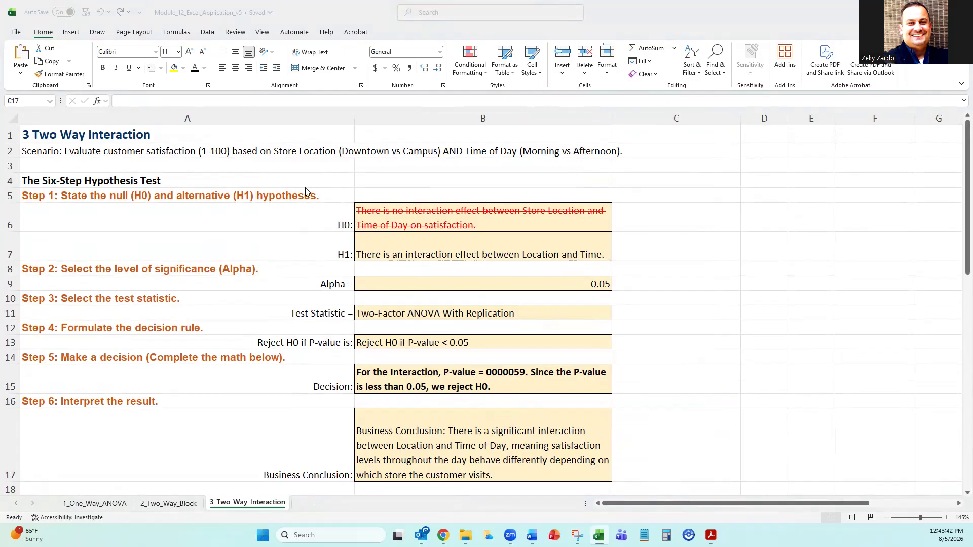
# Switch to the Module 12 student guide in Word and review the ANOVA instructions for Sheets 1 to 3.
pyautogui.hotkey('alt', 'Tab')
pyautogui.scroll(10, 294, 219)
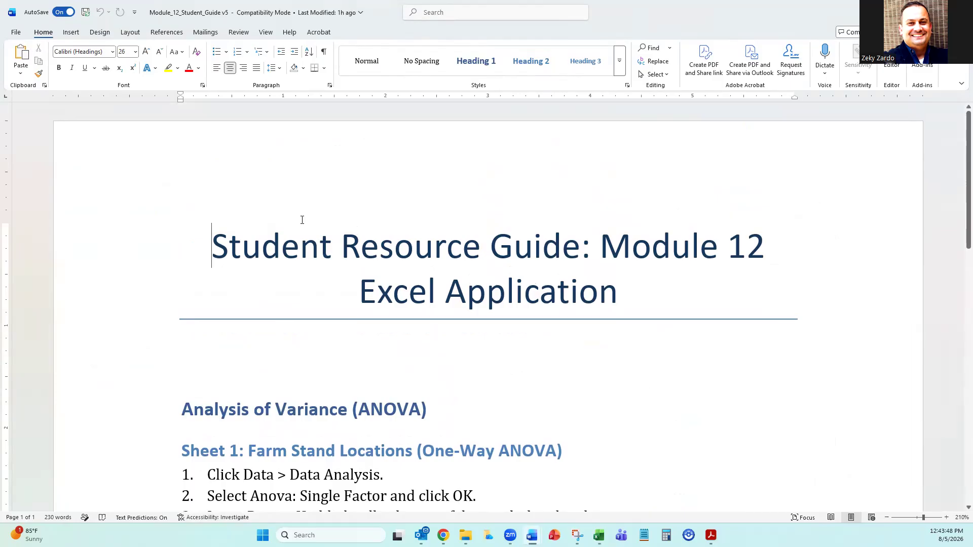
pyautogui.scroll(-8, 302, 219)
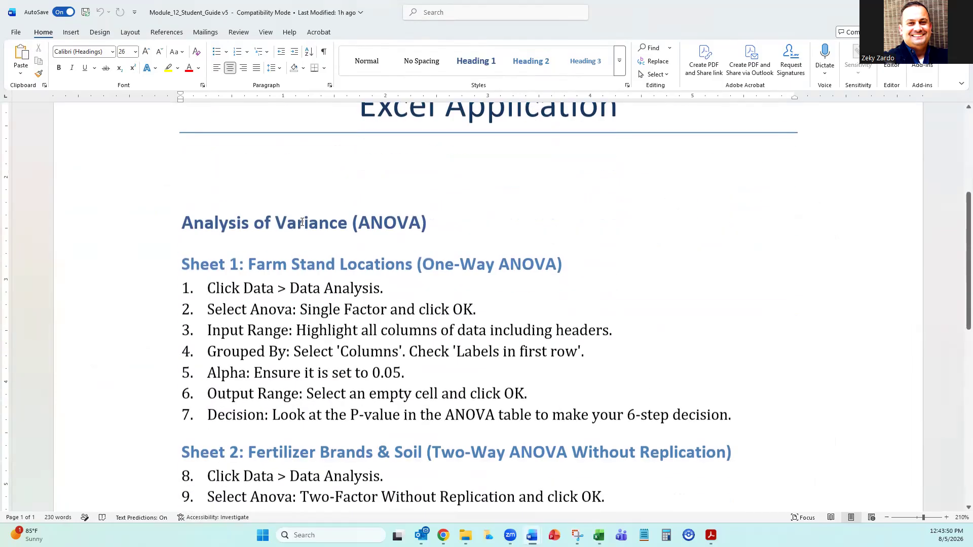
pyautogui.scroll(3, 221, 213)
pyautogui.moveTo(192, 201); pyautogui.dragTo(751, 353)
pyautogui.scroll(-5, 498, 314)
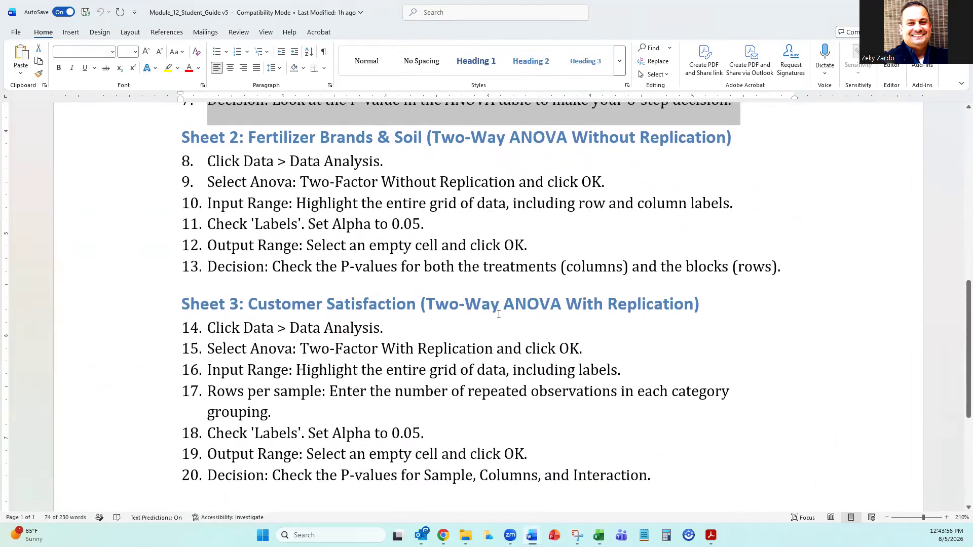
pyautogui.scroll(-3, 327, 224)
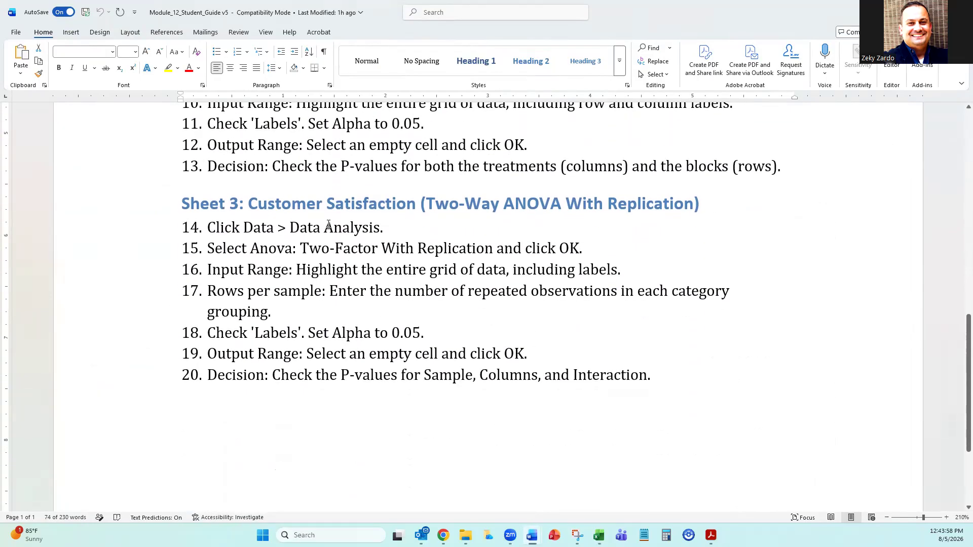
# Switch back to Excel and review the highlighted Toolpak instruction in row 20 and the ANOVA output starting at F21.
pyautogui.hotkey('alt', 'Tab')
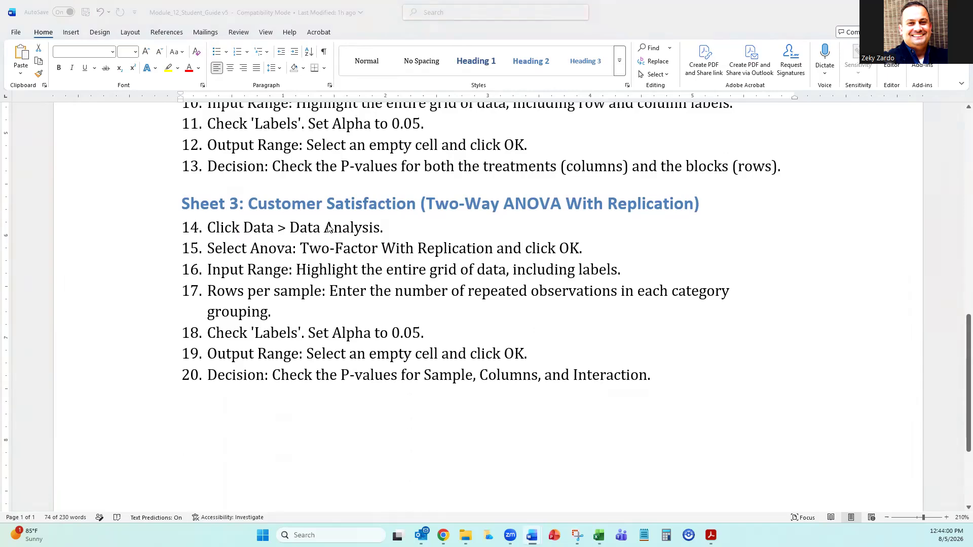
pyautogui.scroll(-5, 363, 285)
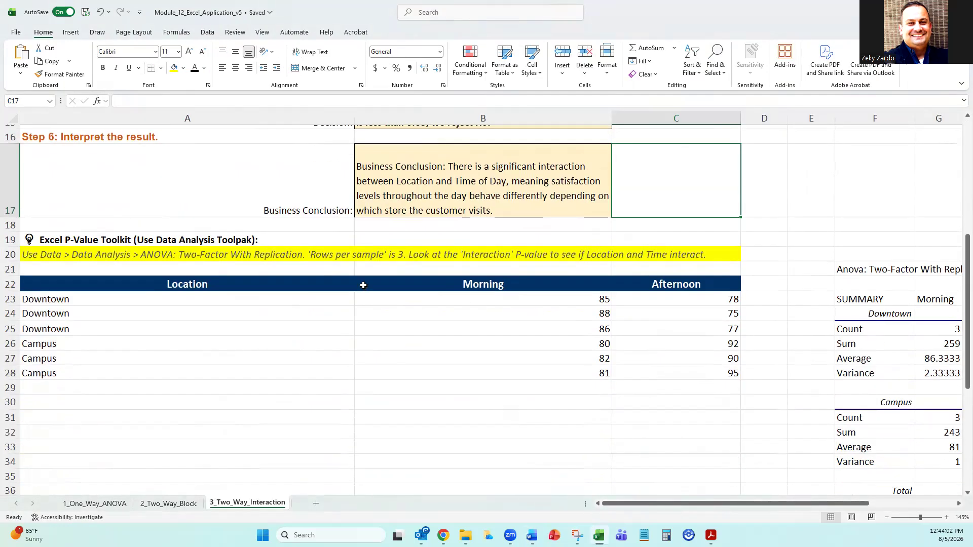
pyautogui.click(143, 255)
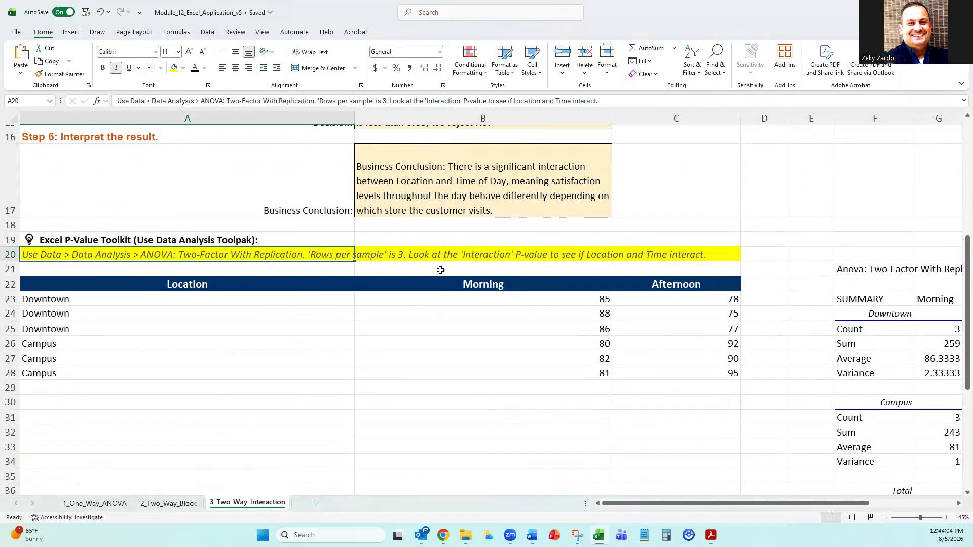
pyautogui.click(395, 256)
pyautogui.click(672, 257)
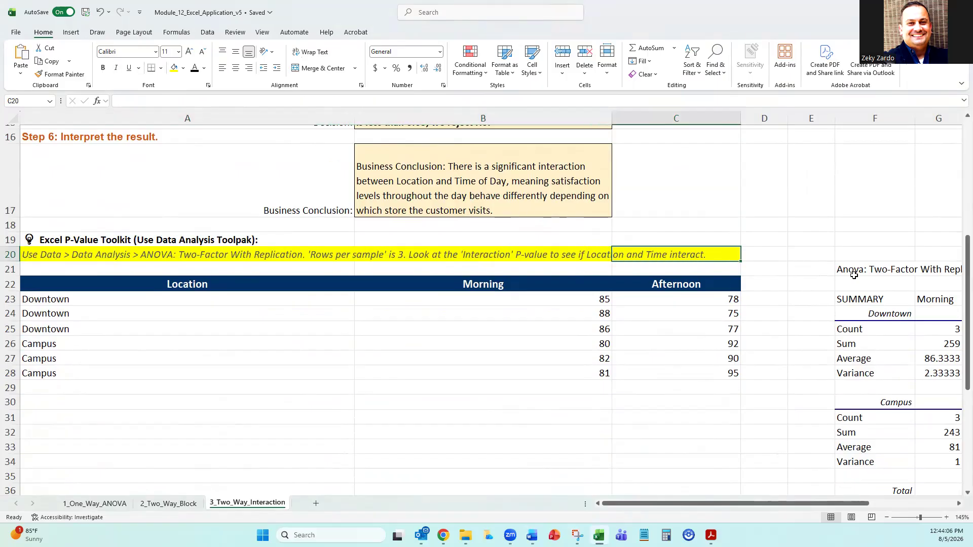
pyautogui.moveTo(854, 274); pyautogui.dragTo(700, 256)
pyautogui.scroll(9, 687, 337)
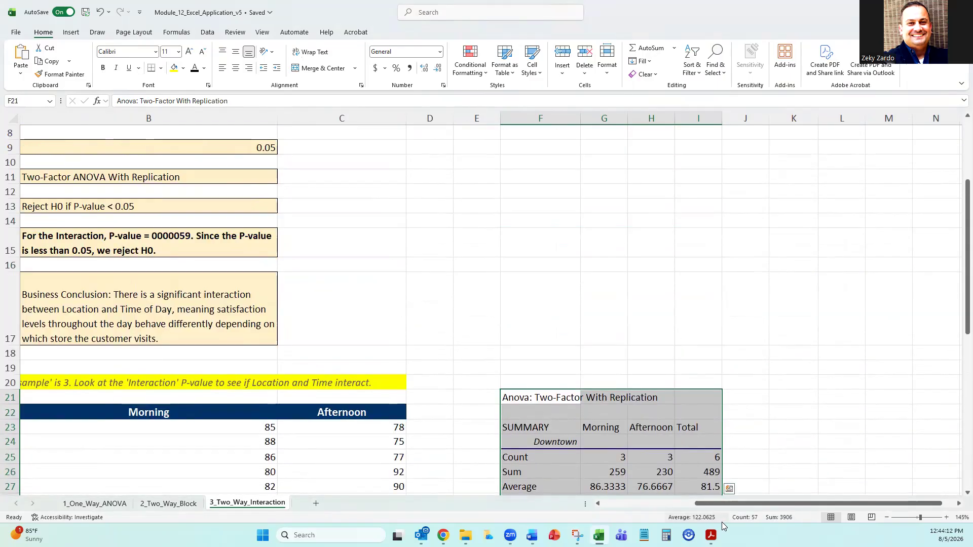
# Review the H0 and H1 statements in B6:B7 and the business conclusion in B17.
pyautogui.moveTo(714, 504); pyautogui.dragTo(523, 516)
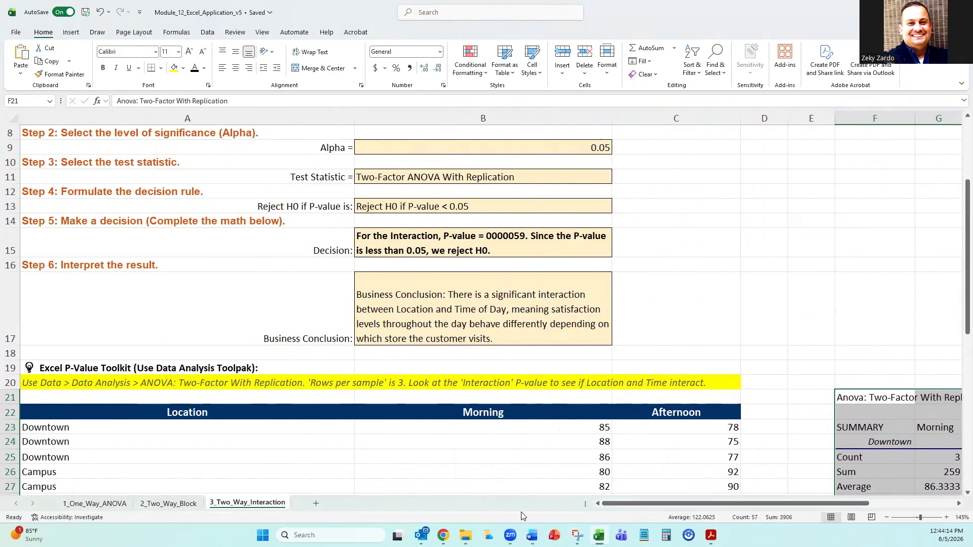
pyautogui.scroll(3, 373, 256)
pyautogui.moveTo(372, 217); pyautogui.dragTo(372, 259)
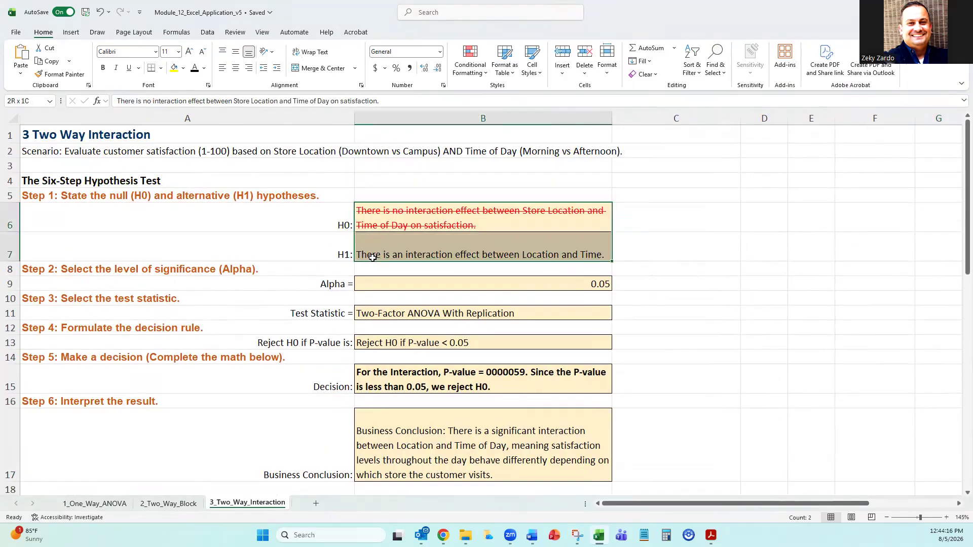
pyautogui.scroll(-3, 372, 256)
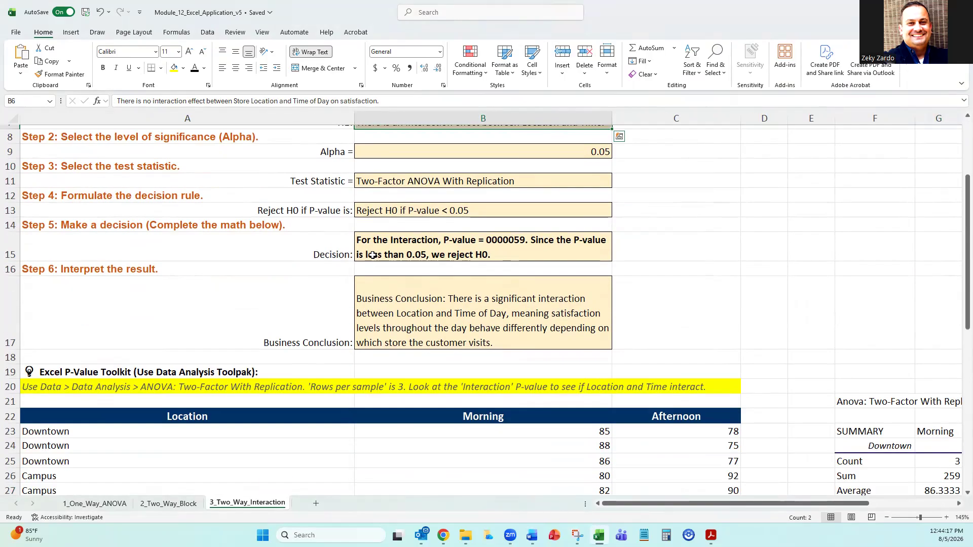
pyautogui.click(425, 307)
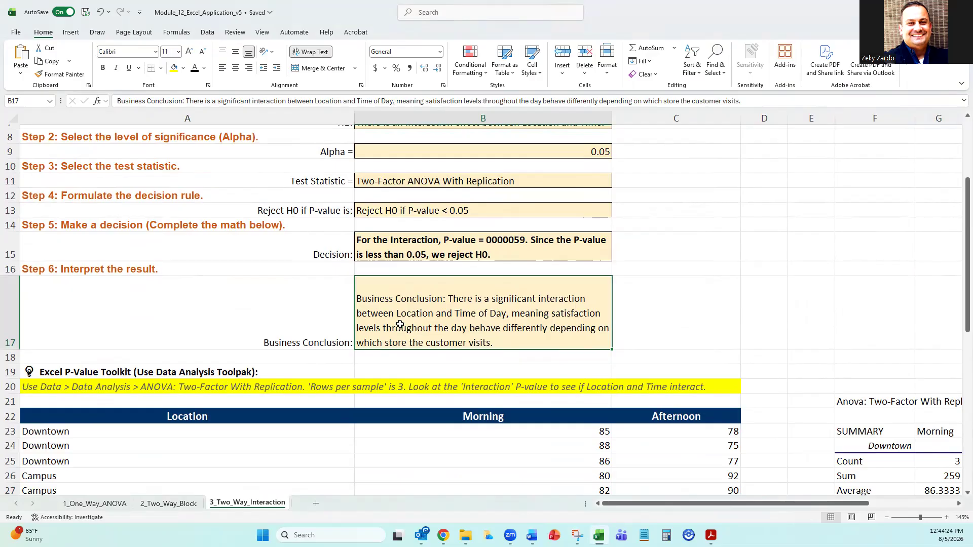
pyautogui.click(661, 304)
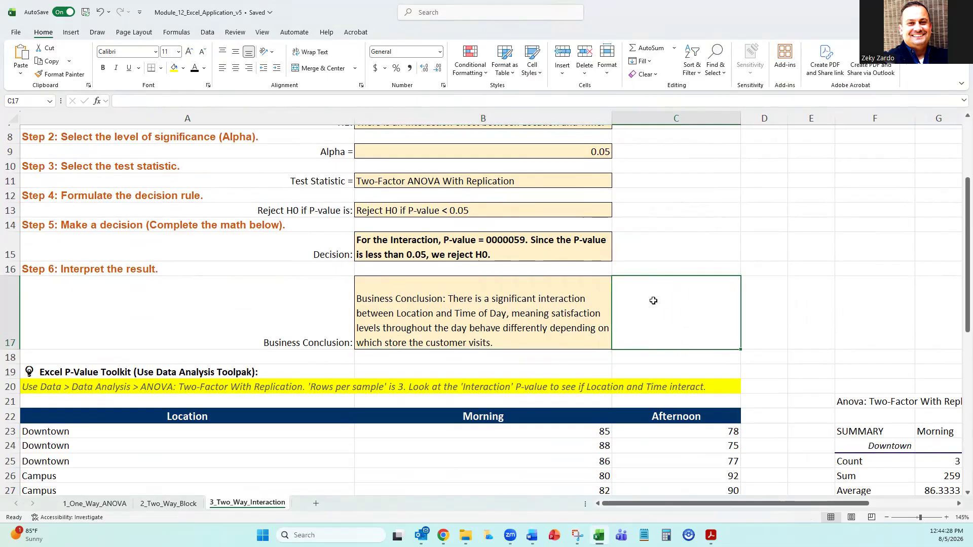